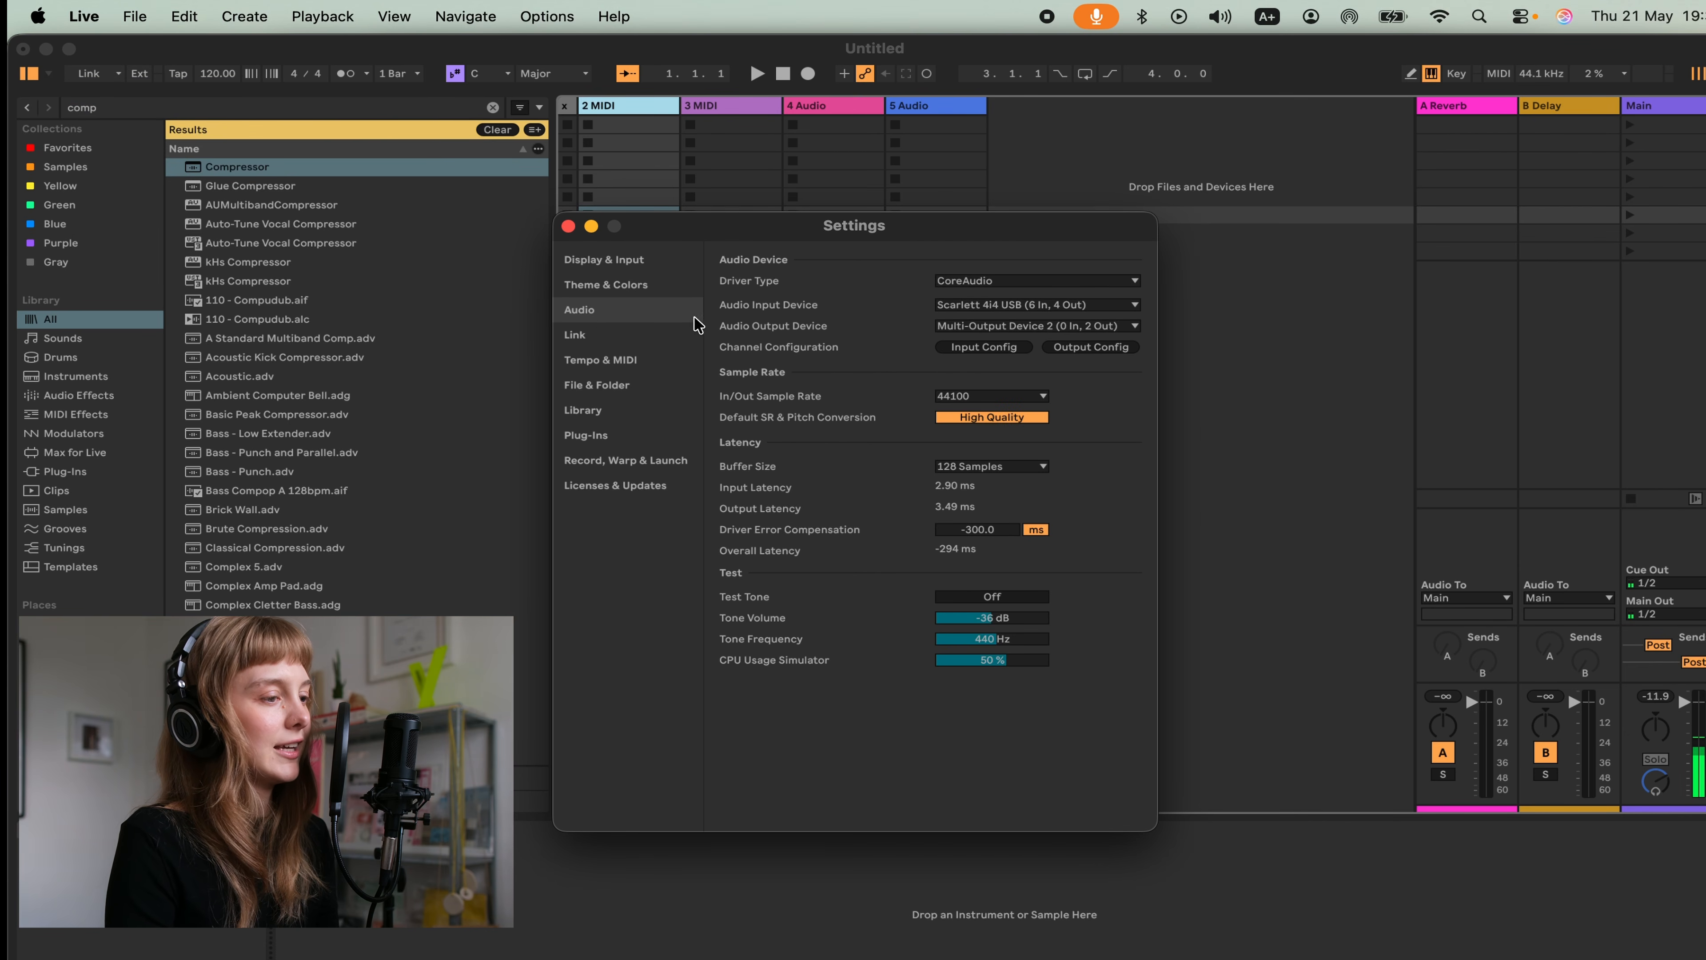
Step: Look through the available options for audio input device, buffer size and sample rate in the audio settings
left_click(955, 313)
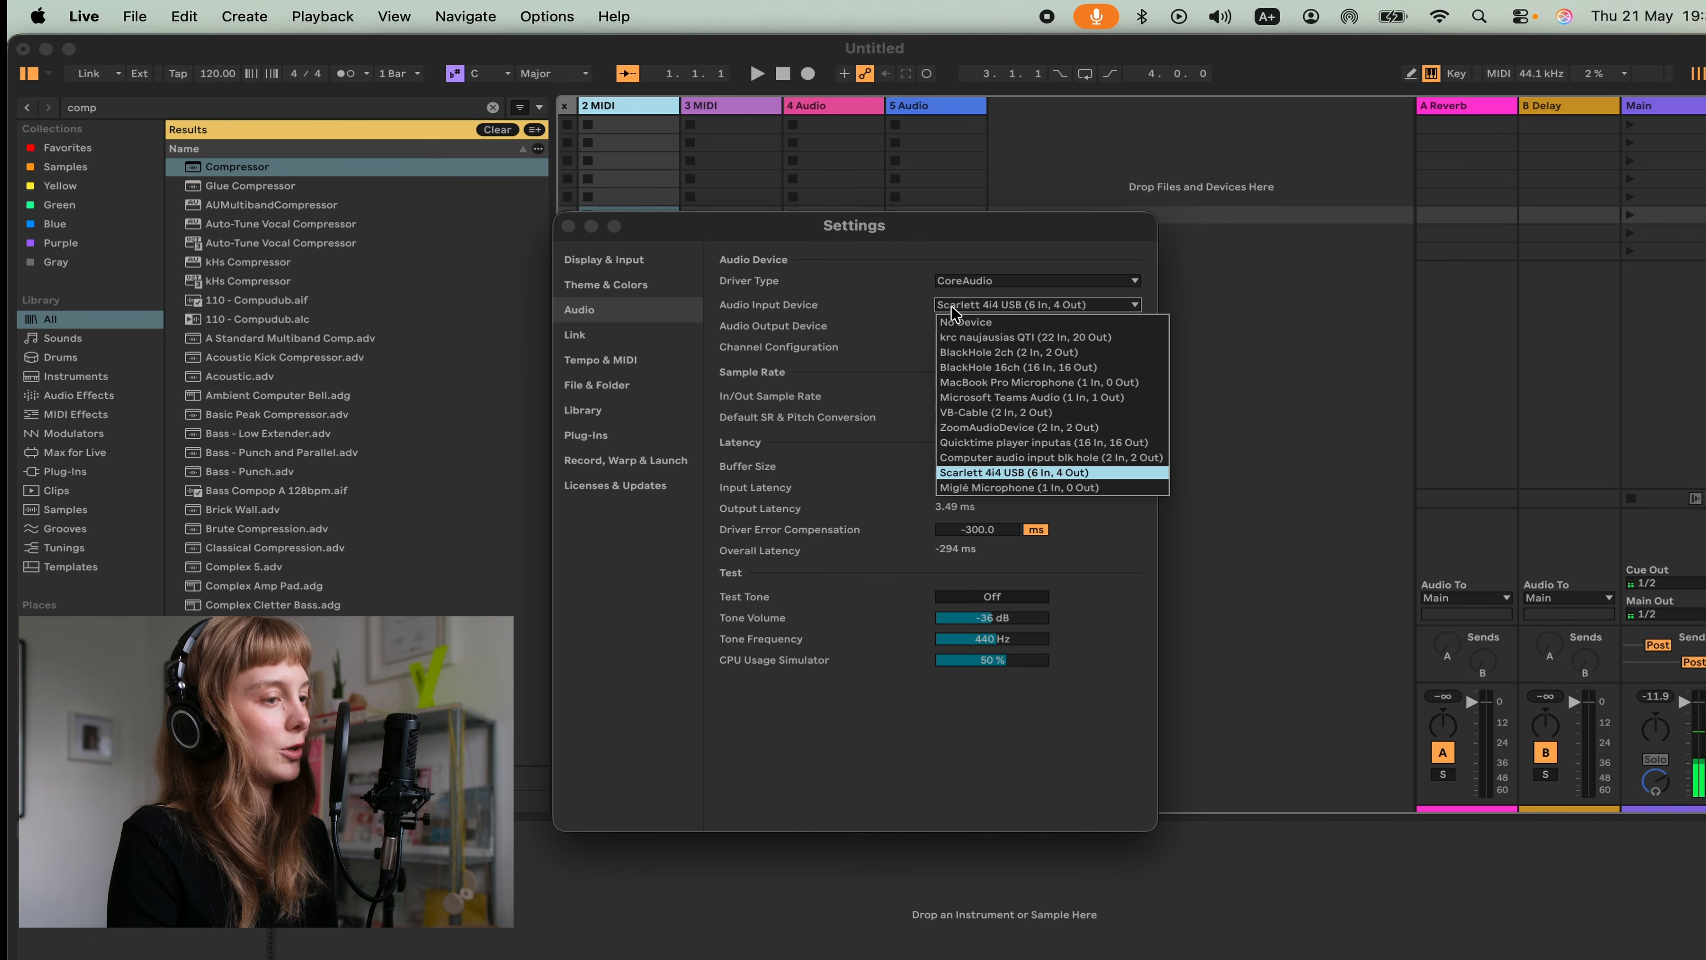
left_click(985, 311)
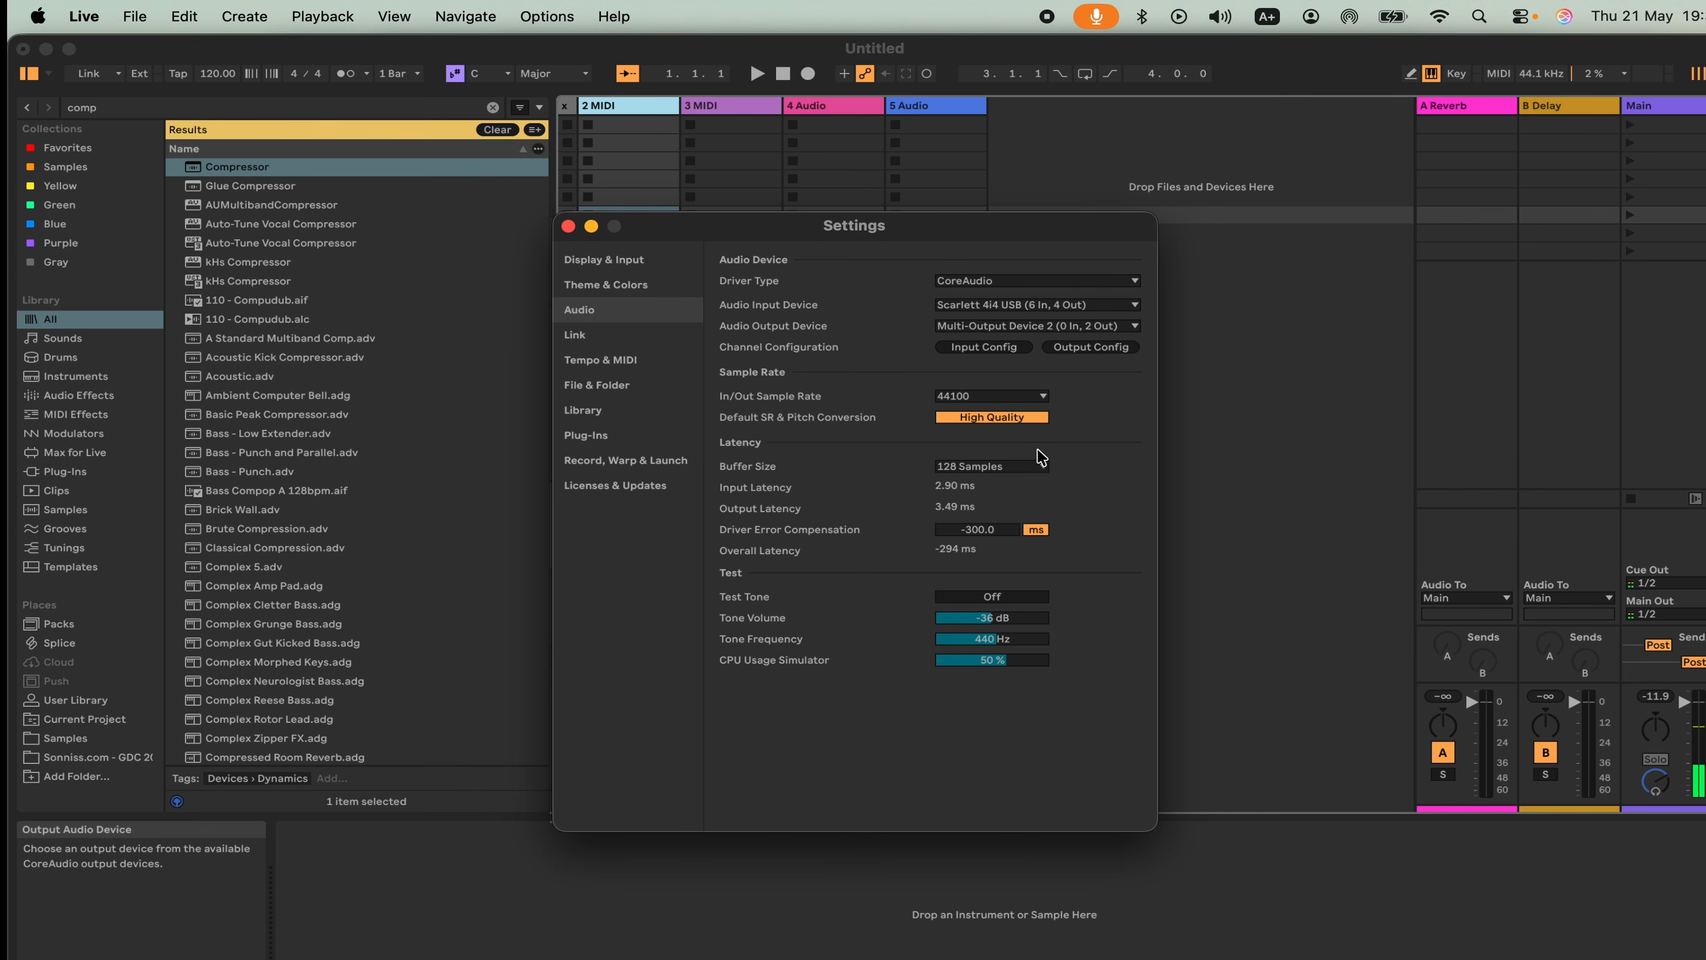
left_click(1032, 467)
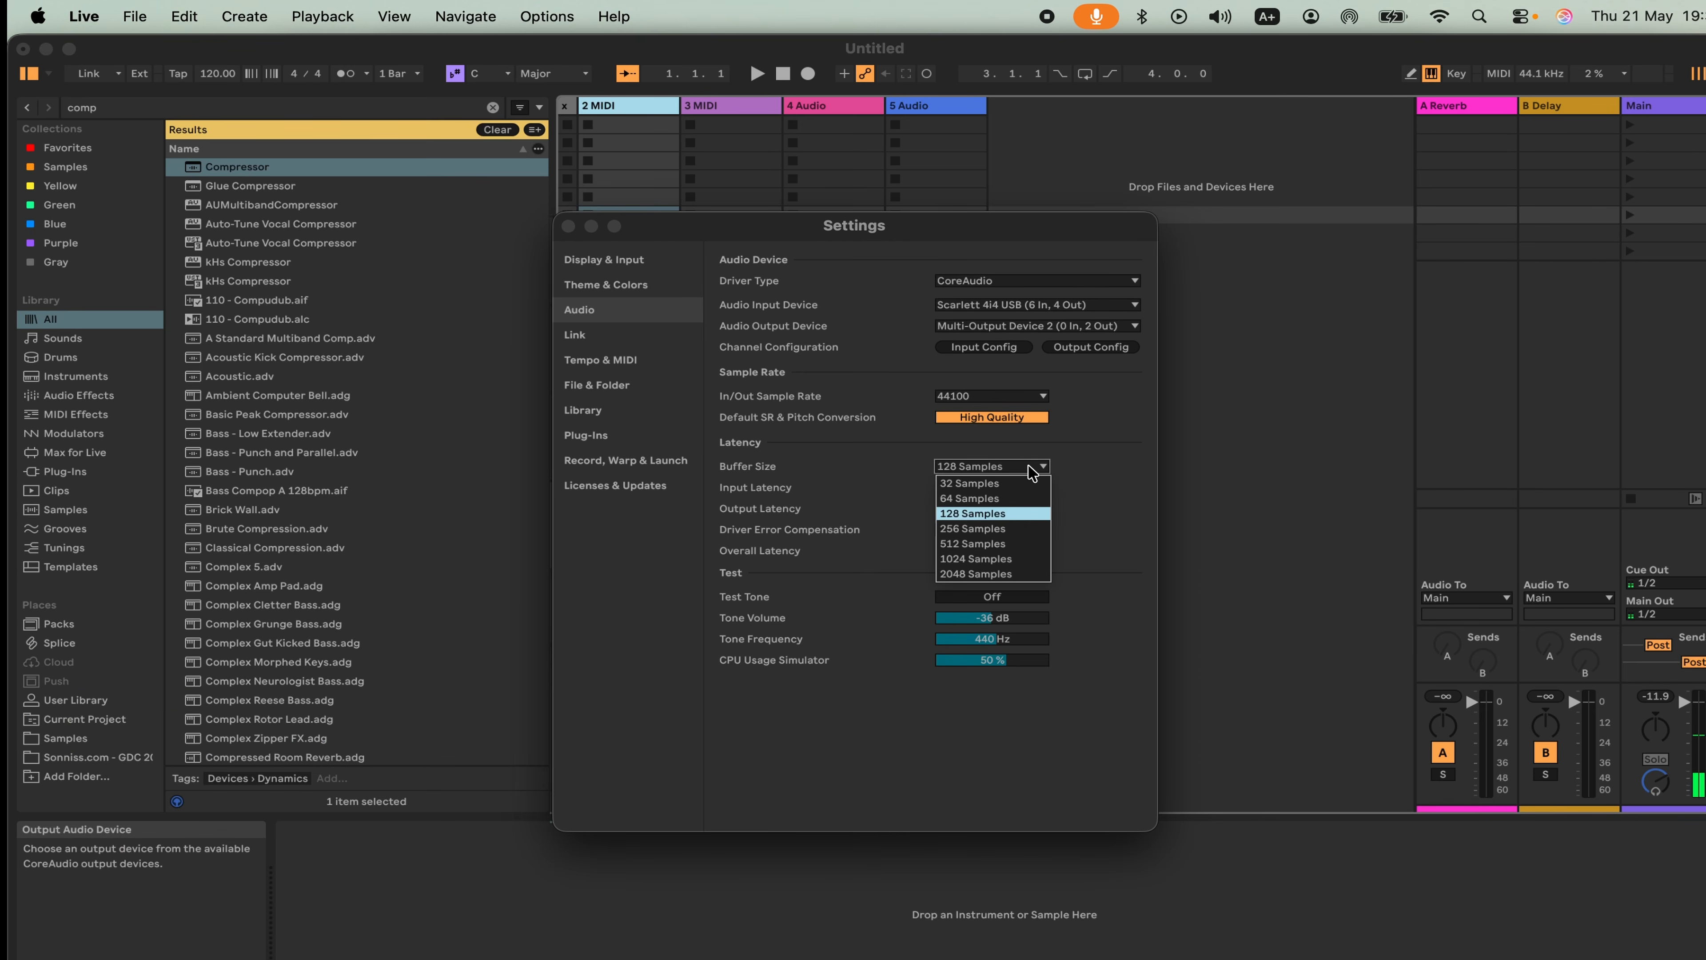
left_click(1033, 469)
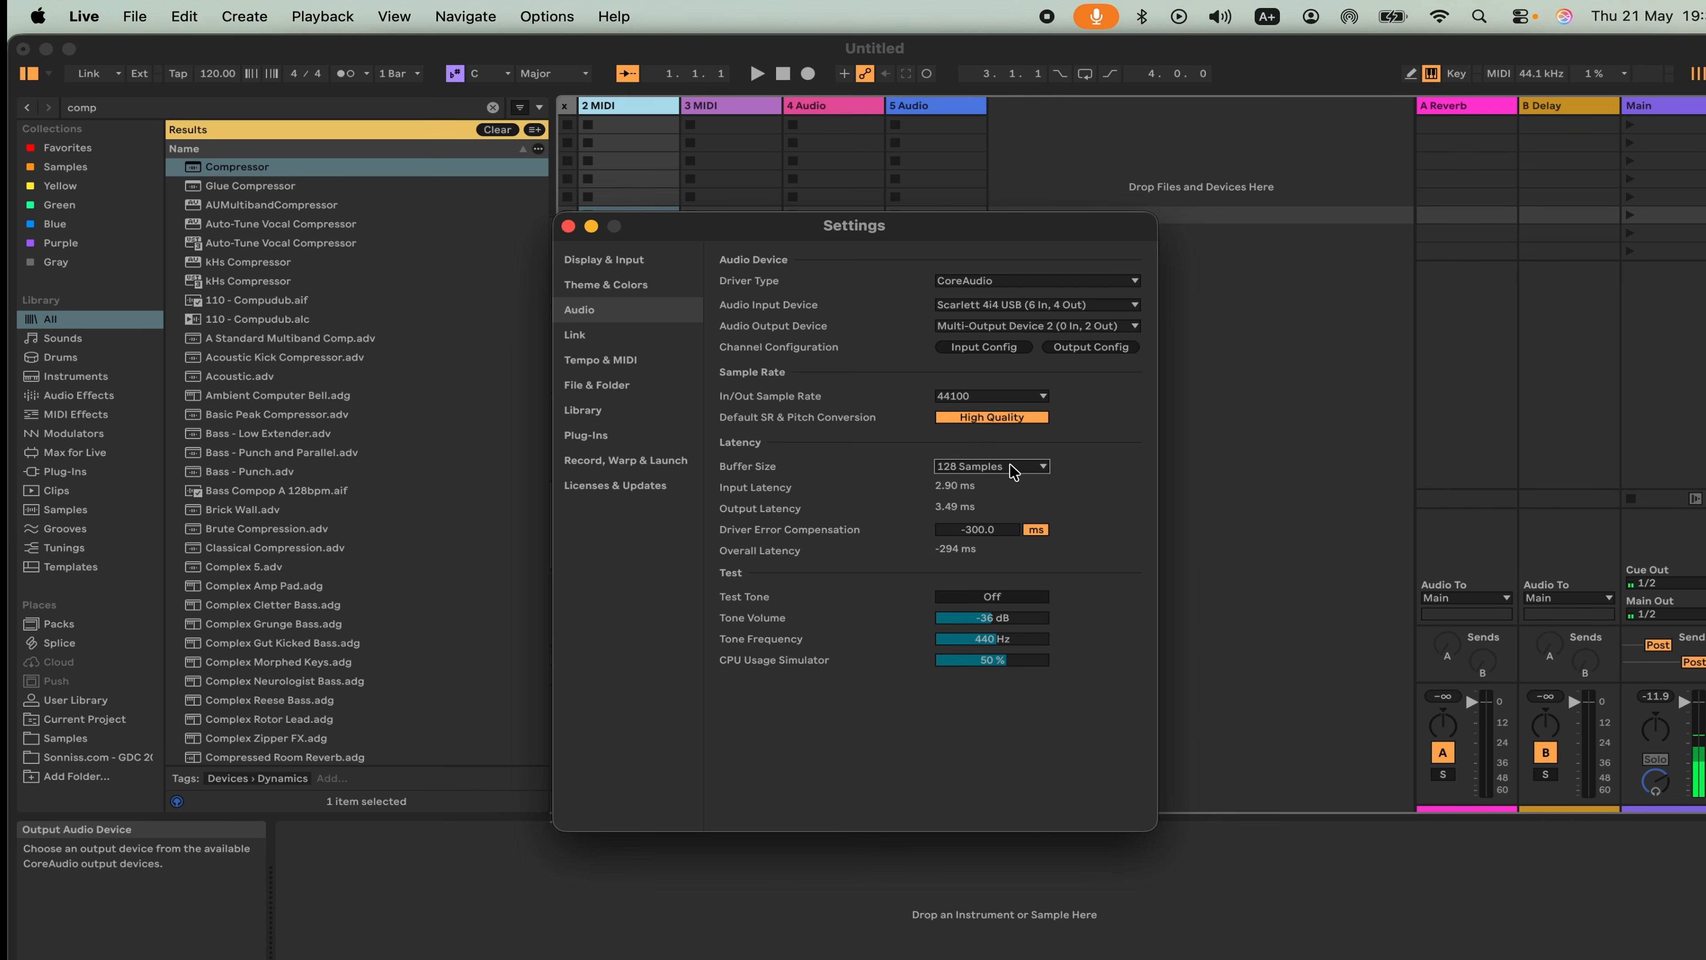
left_click(985, 398)
left_click(986, 400)
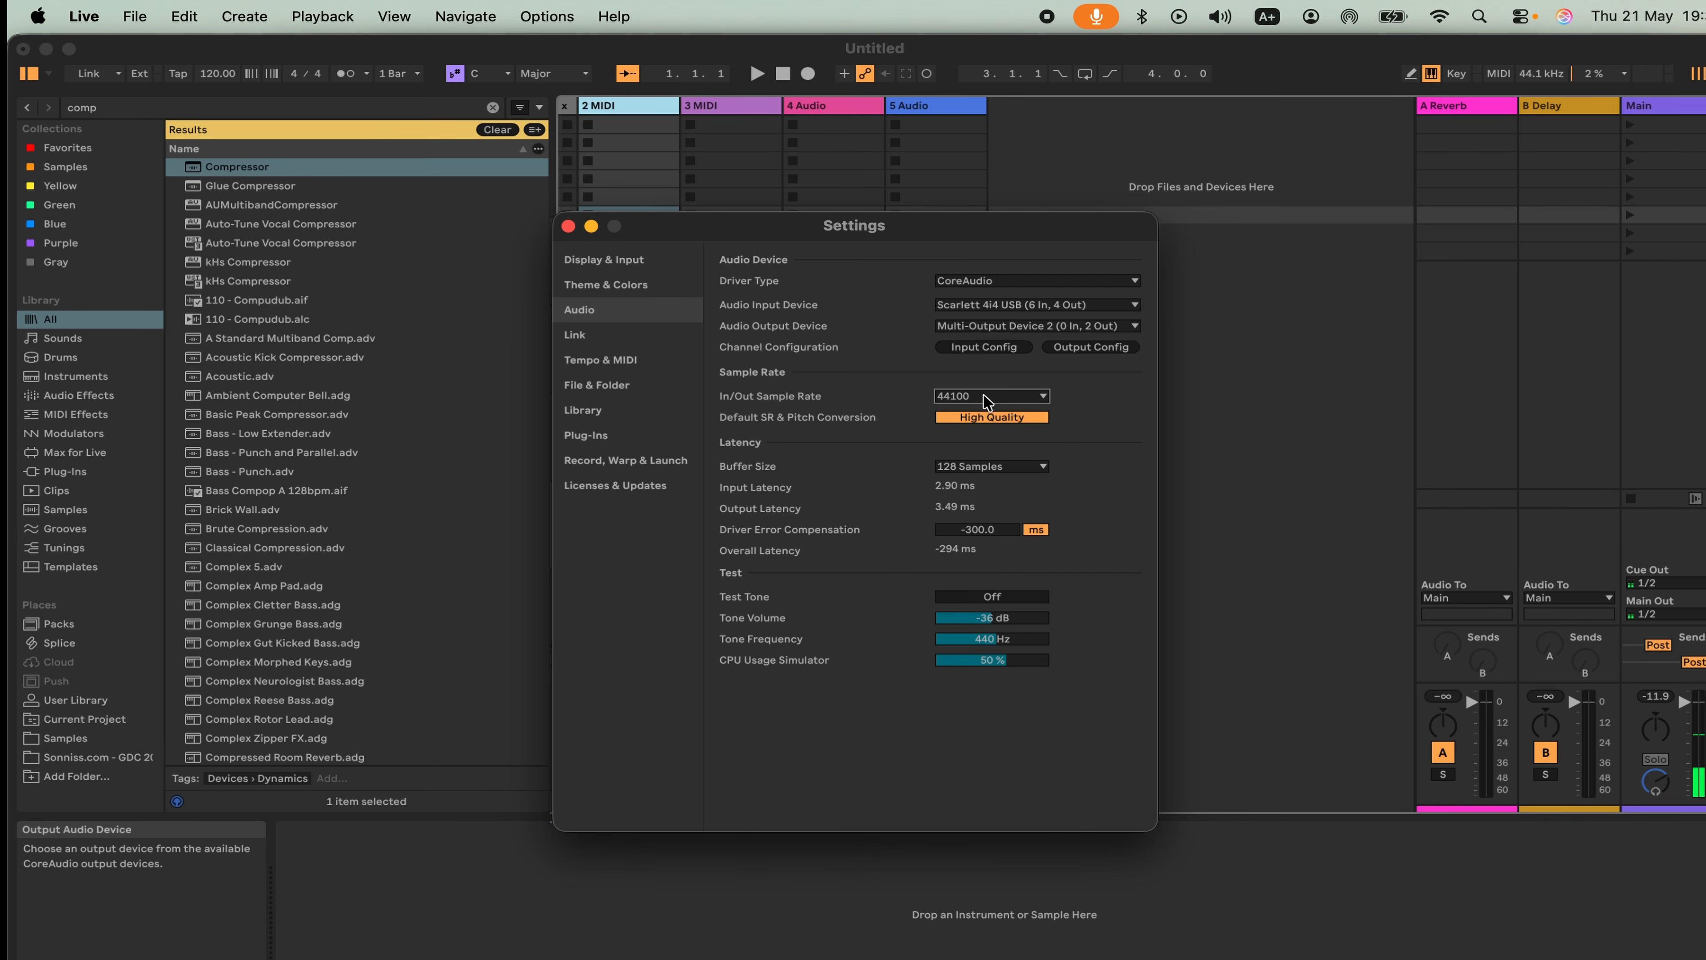
Step: Choose Scarlett 4i4 USB (6 In, 4 Out) as the audio output device
left_click(987, 334)
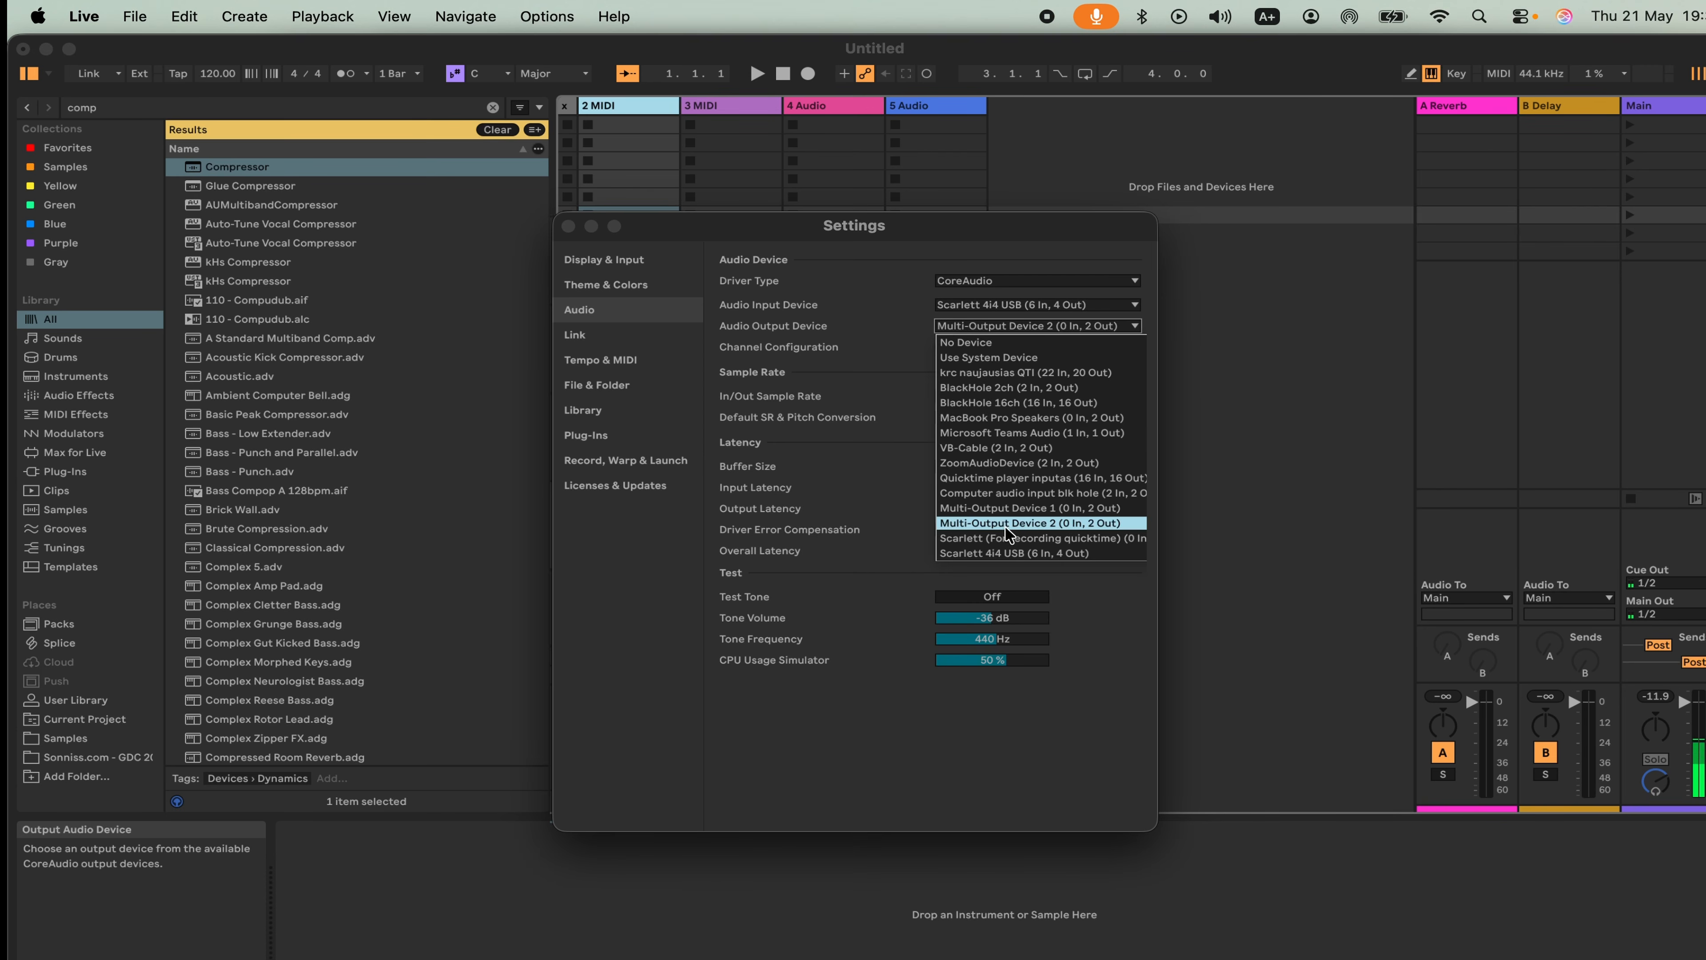
left_click(993, 558)
left_click(1093, 442)
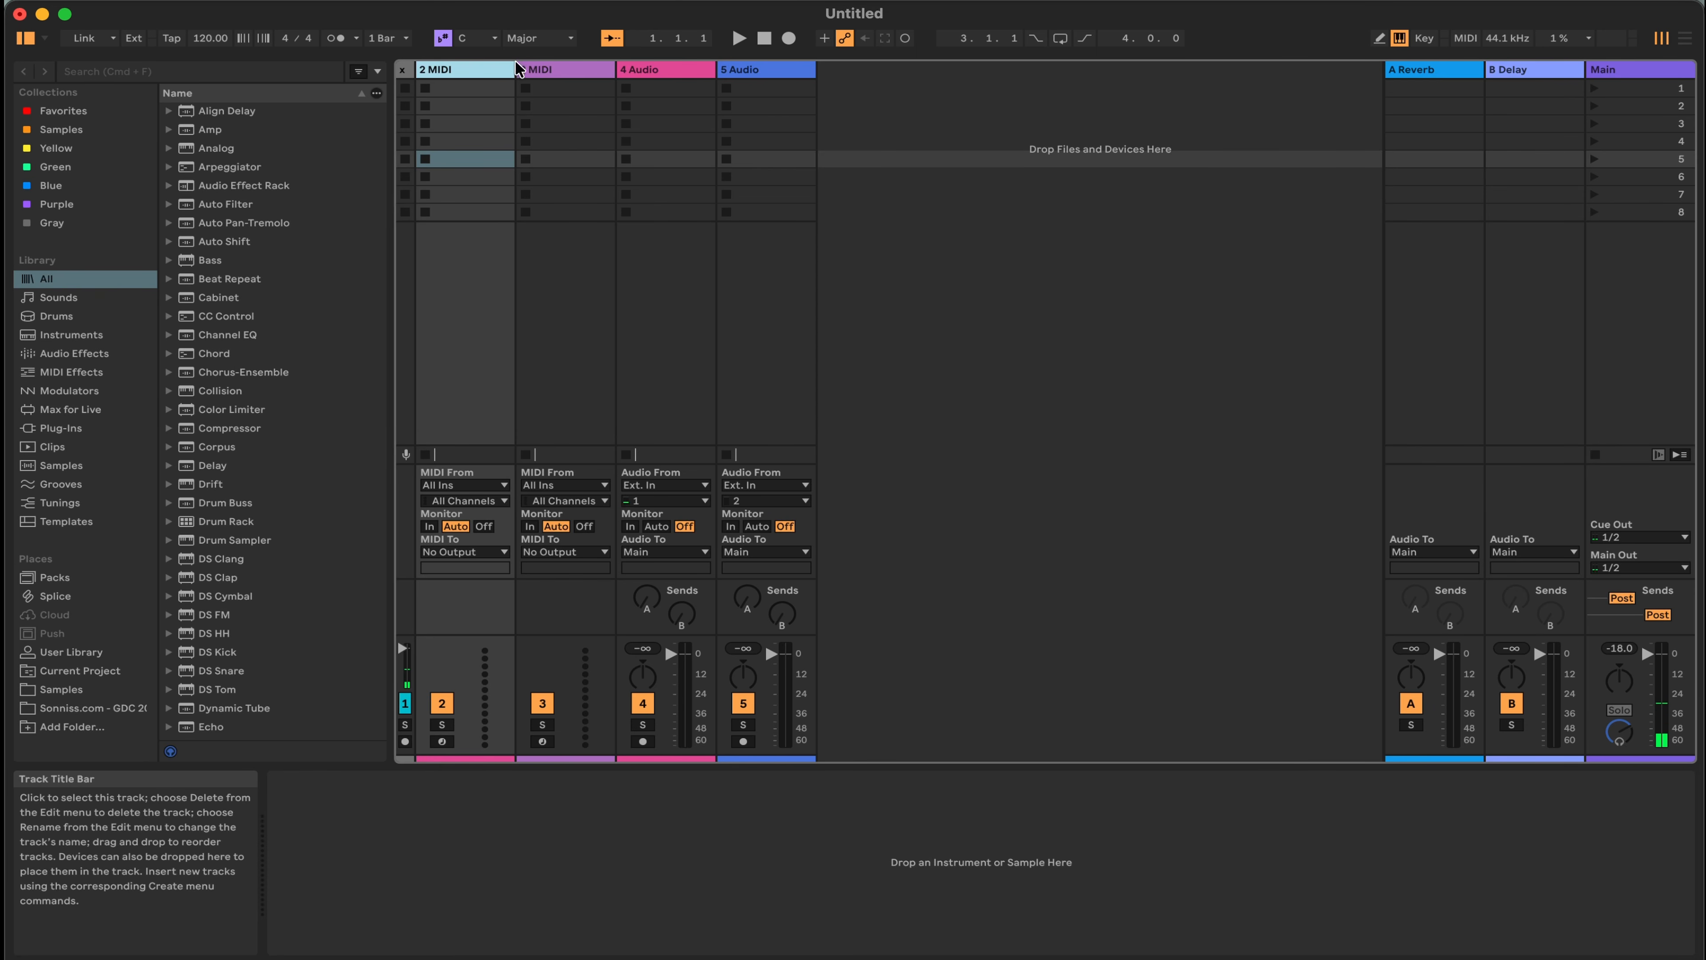
Step: Delete the 2 MIDI, 3 MIDI and 4 Audio tracks and rename the remaining audio track vocal 1
left_click(670, 70, "shift")
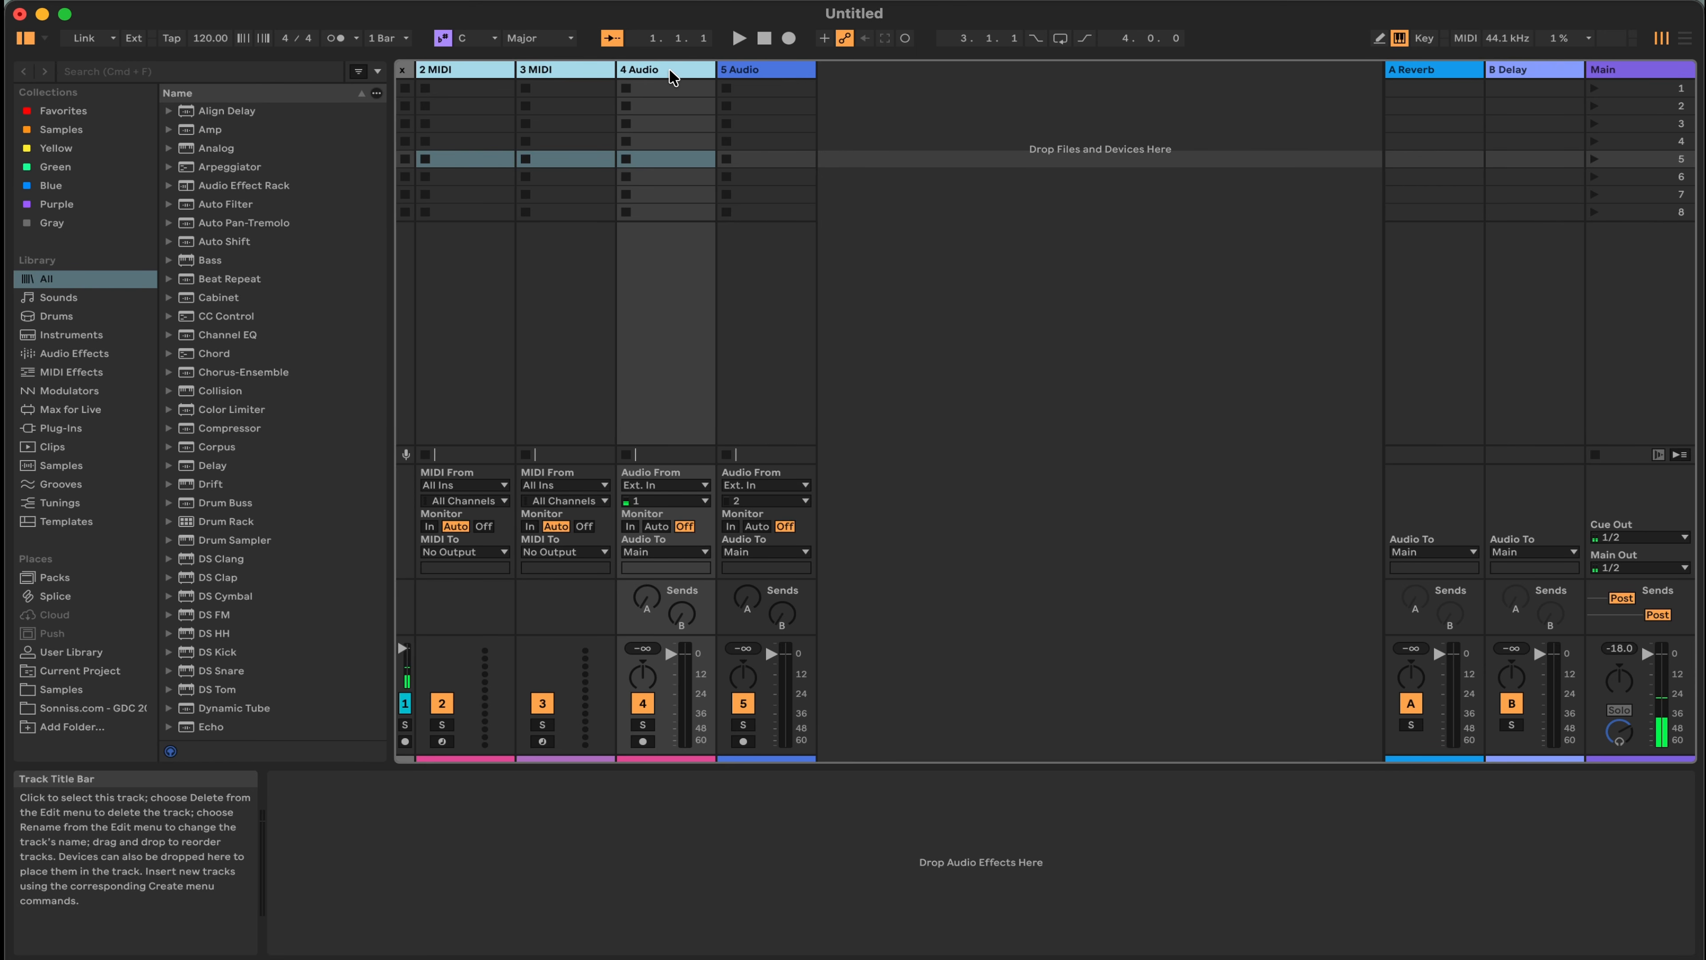
key("Delete")
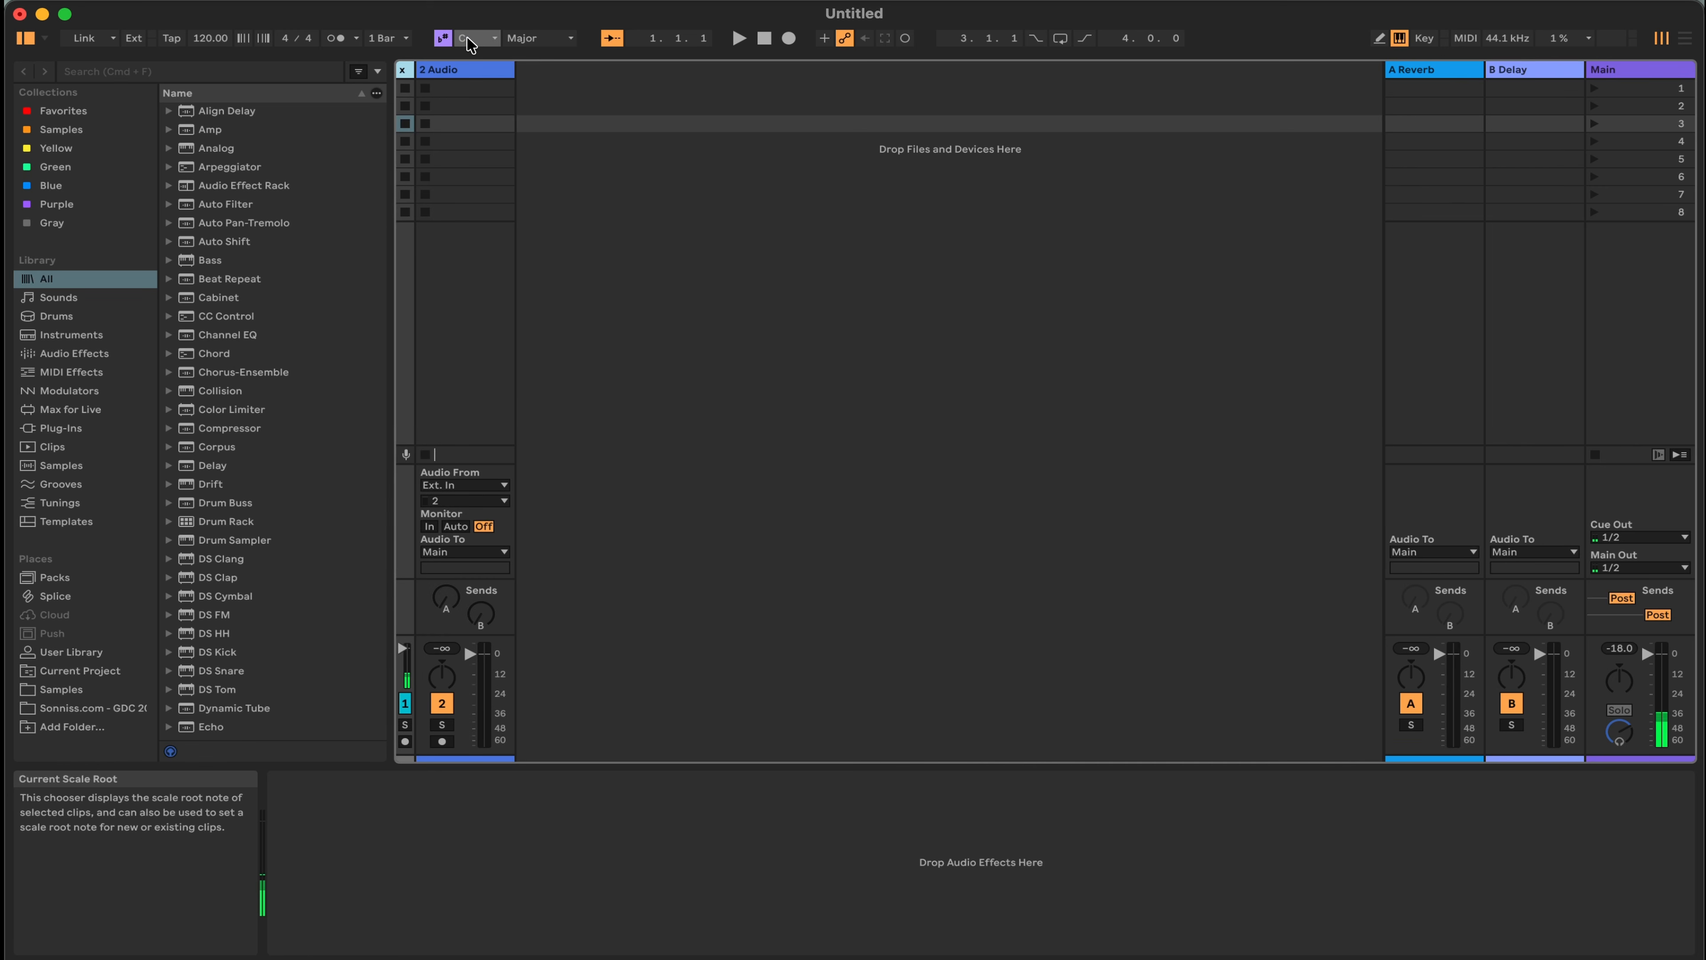
left_click(464, 71)
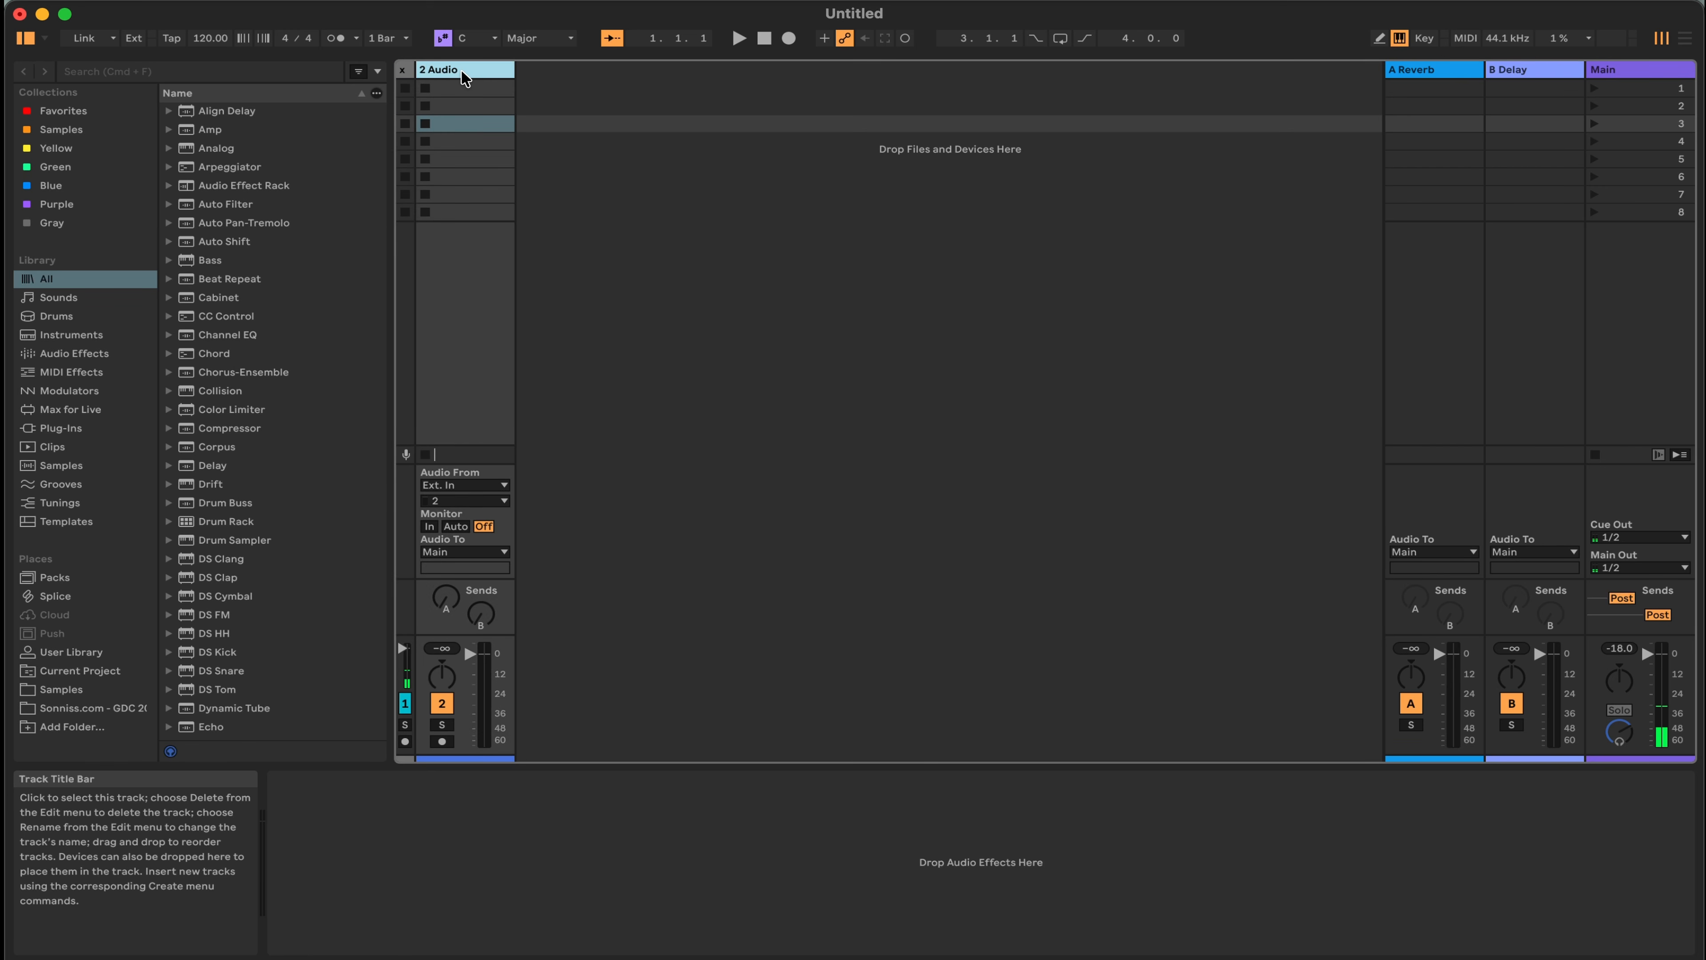
right_click(467, 74)
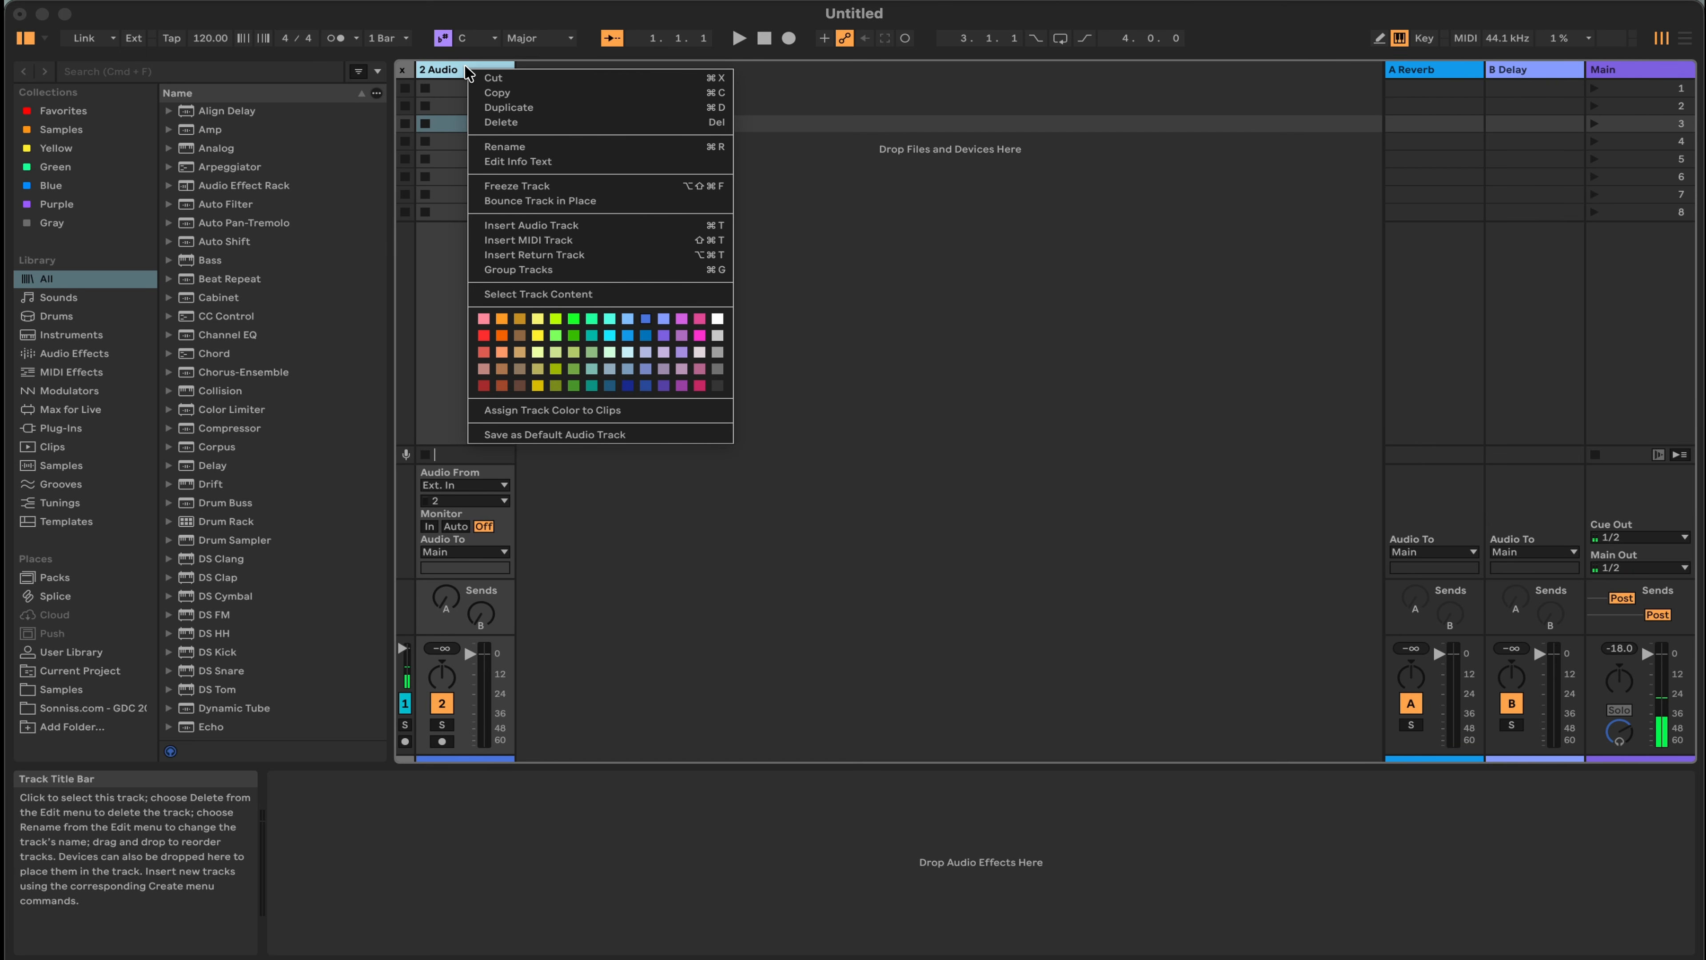
left_click(500, 148)
type("voc")
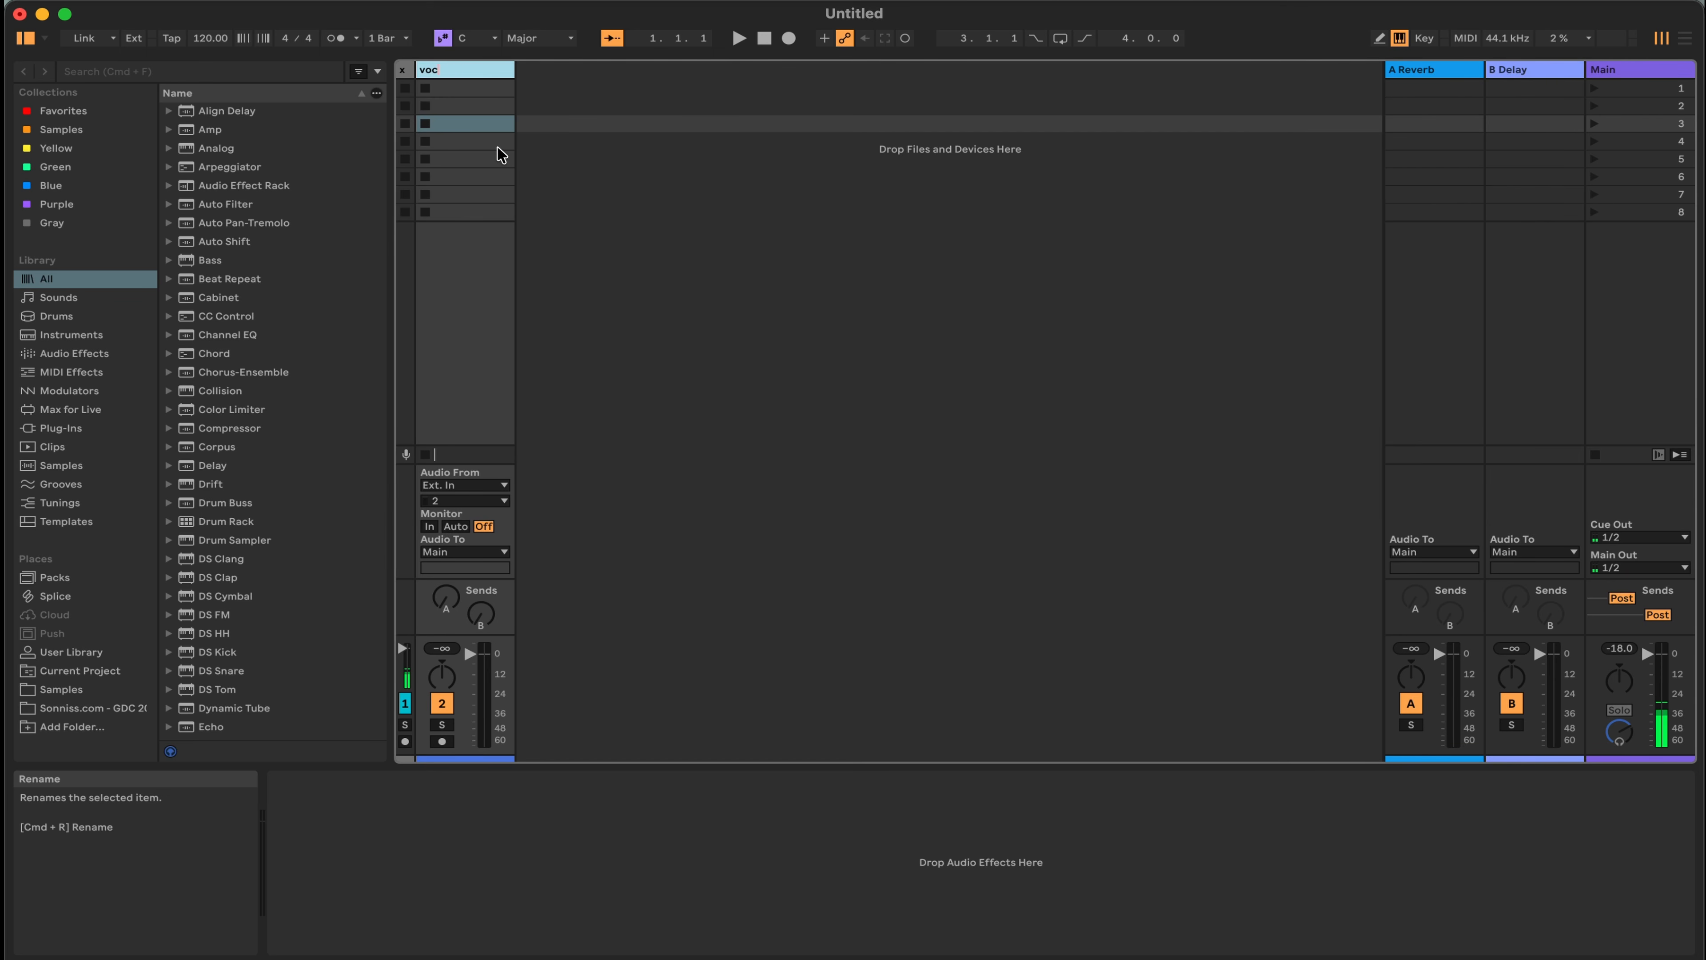
type("al 1")
left_click(610, 161)
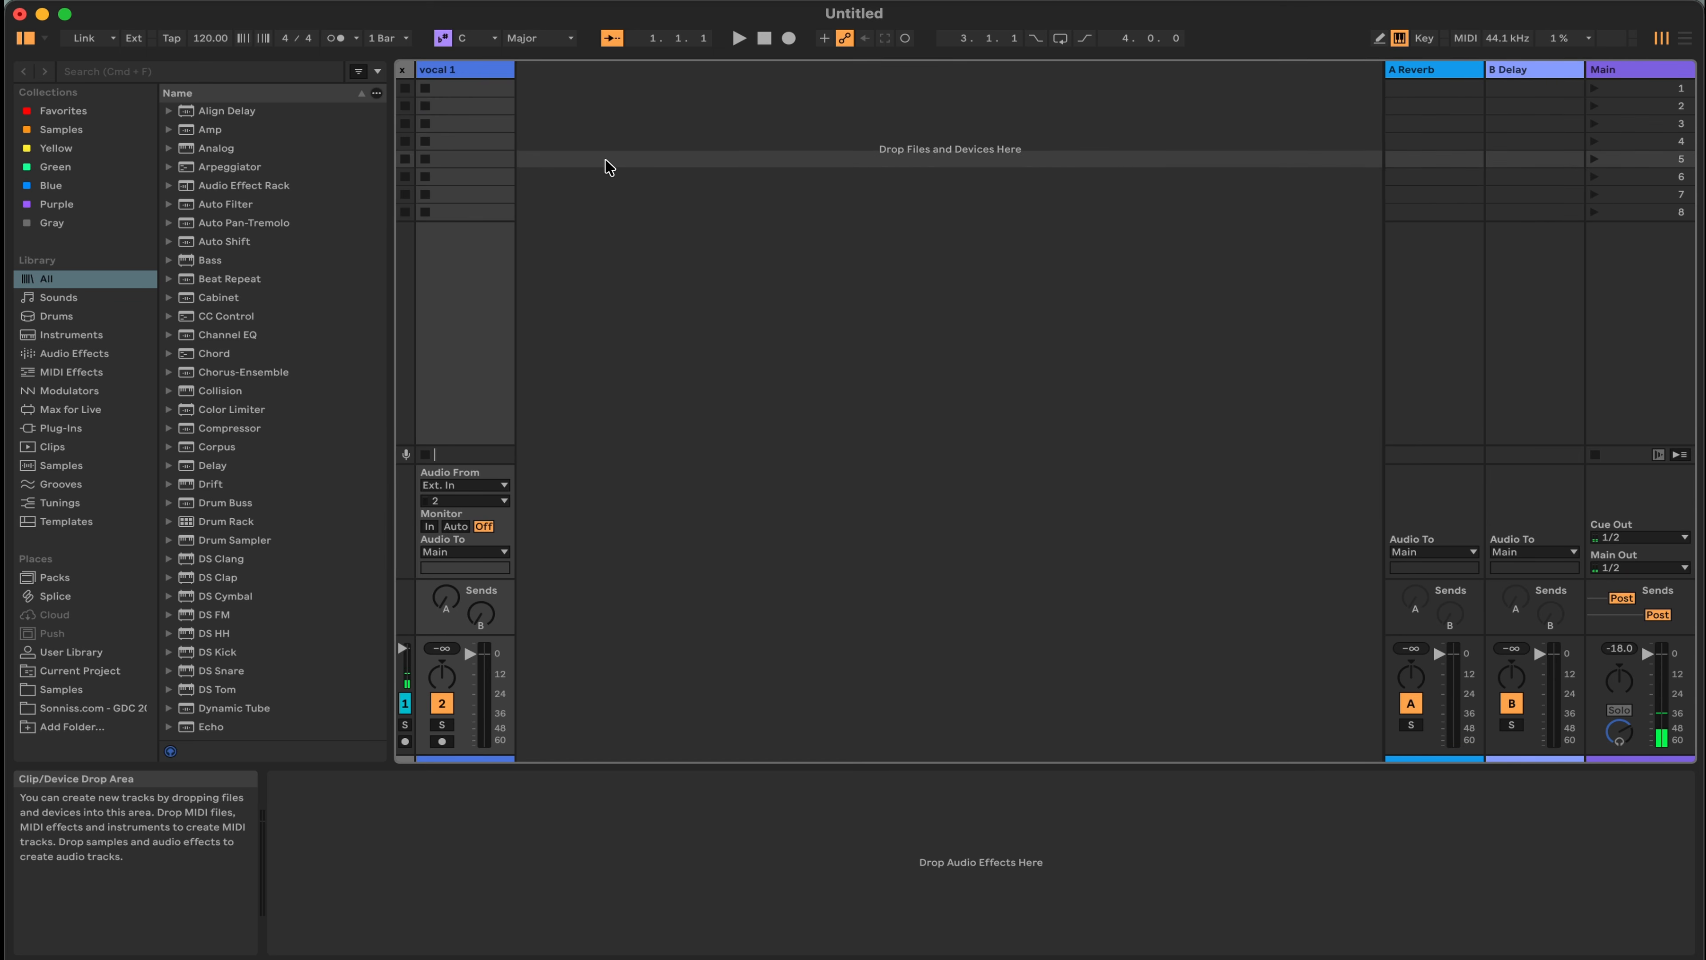
Step: Set the vocal 1 track's external input channel to 1 and briefly arm it to test the incoming signal
left_click(466, 503)
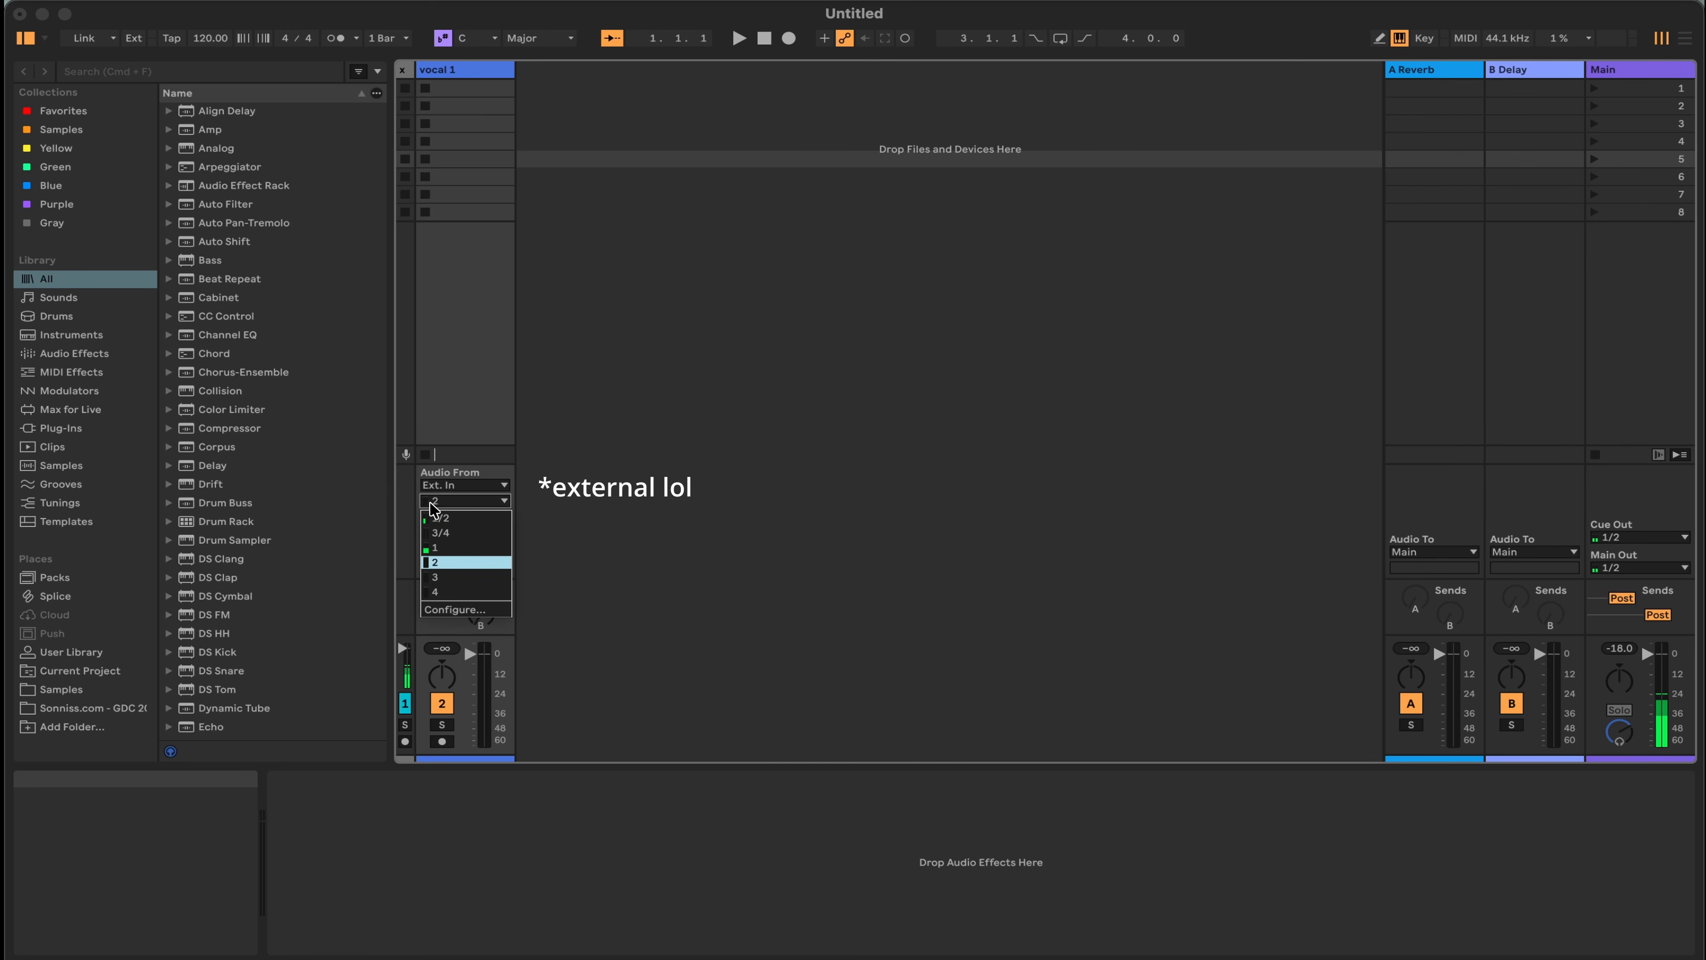
left_click(441, 548)
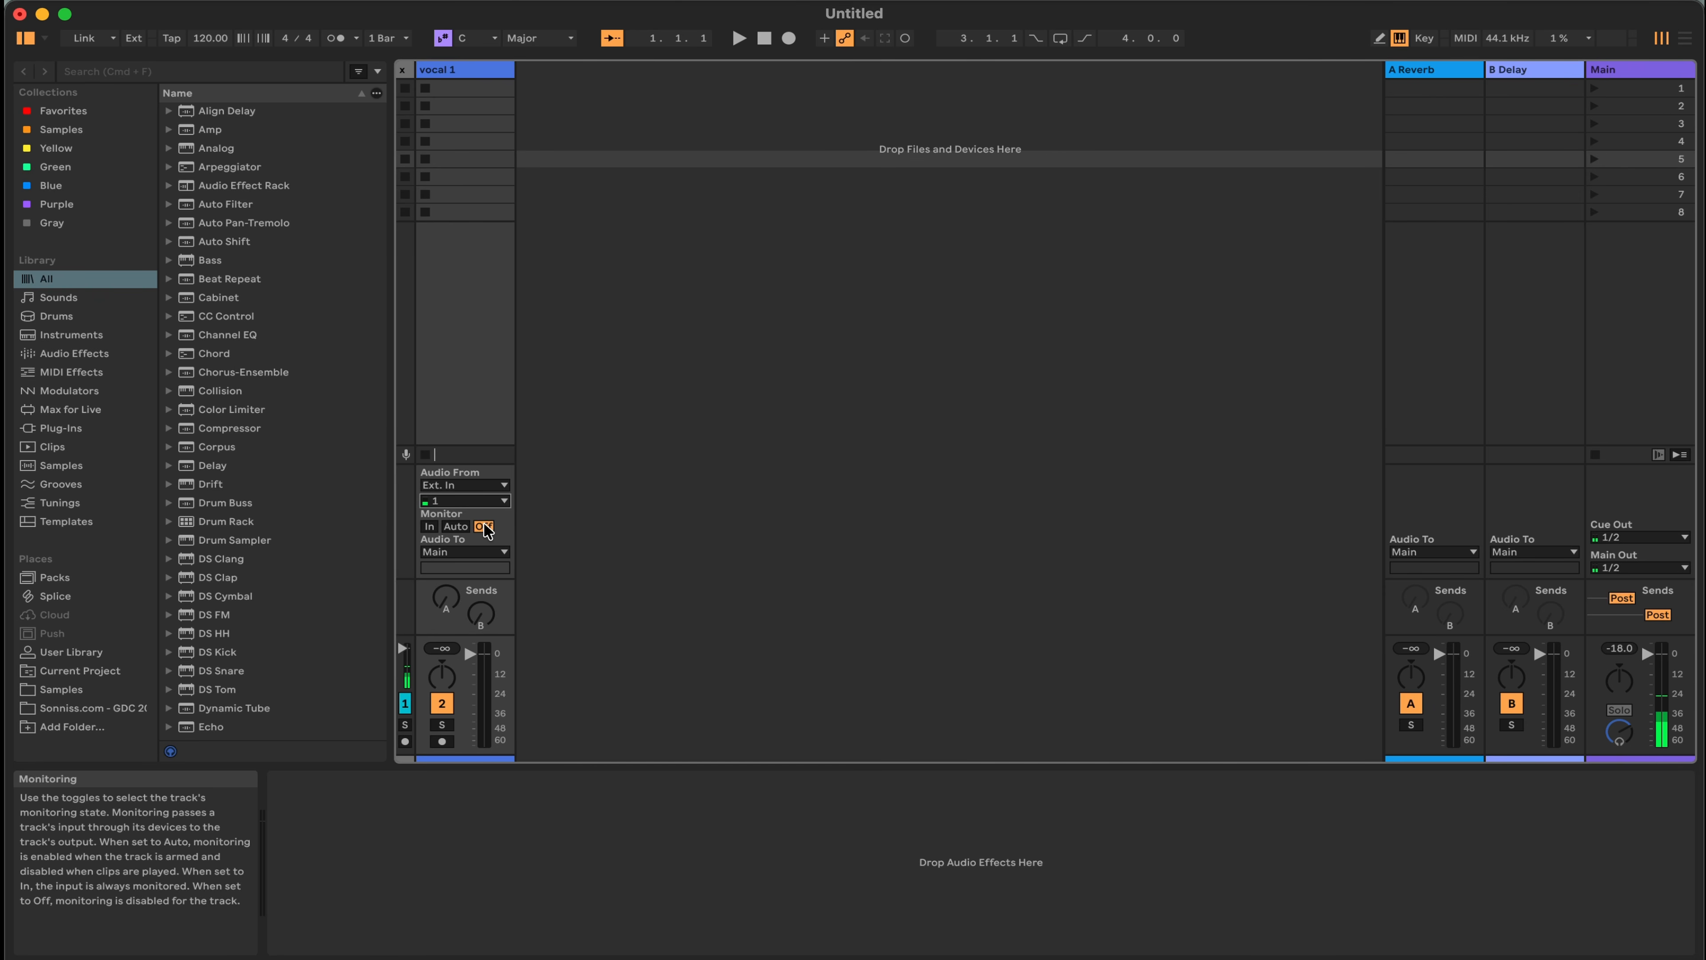
left_click(442, 741)
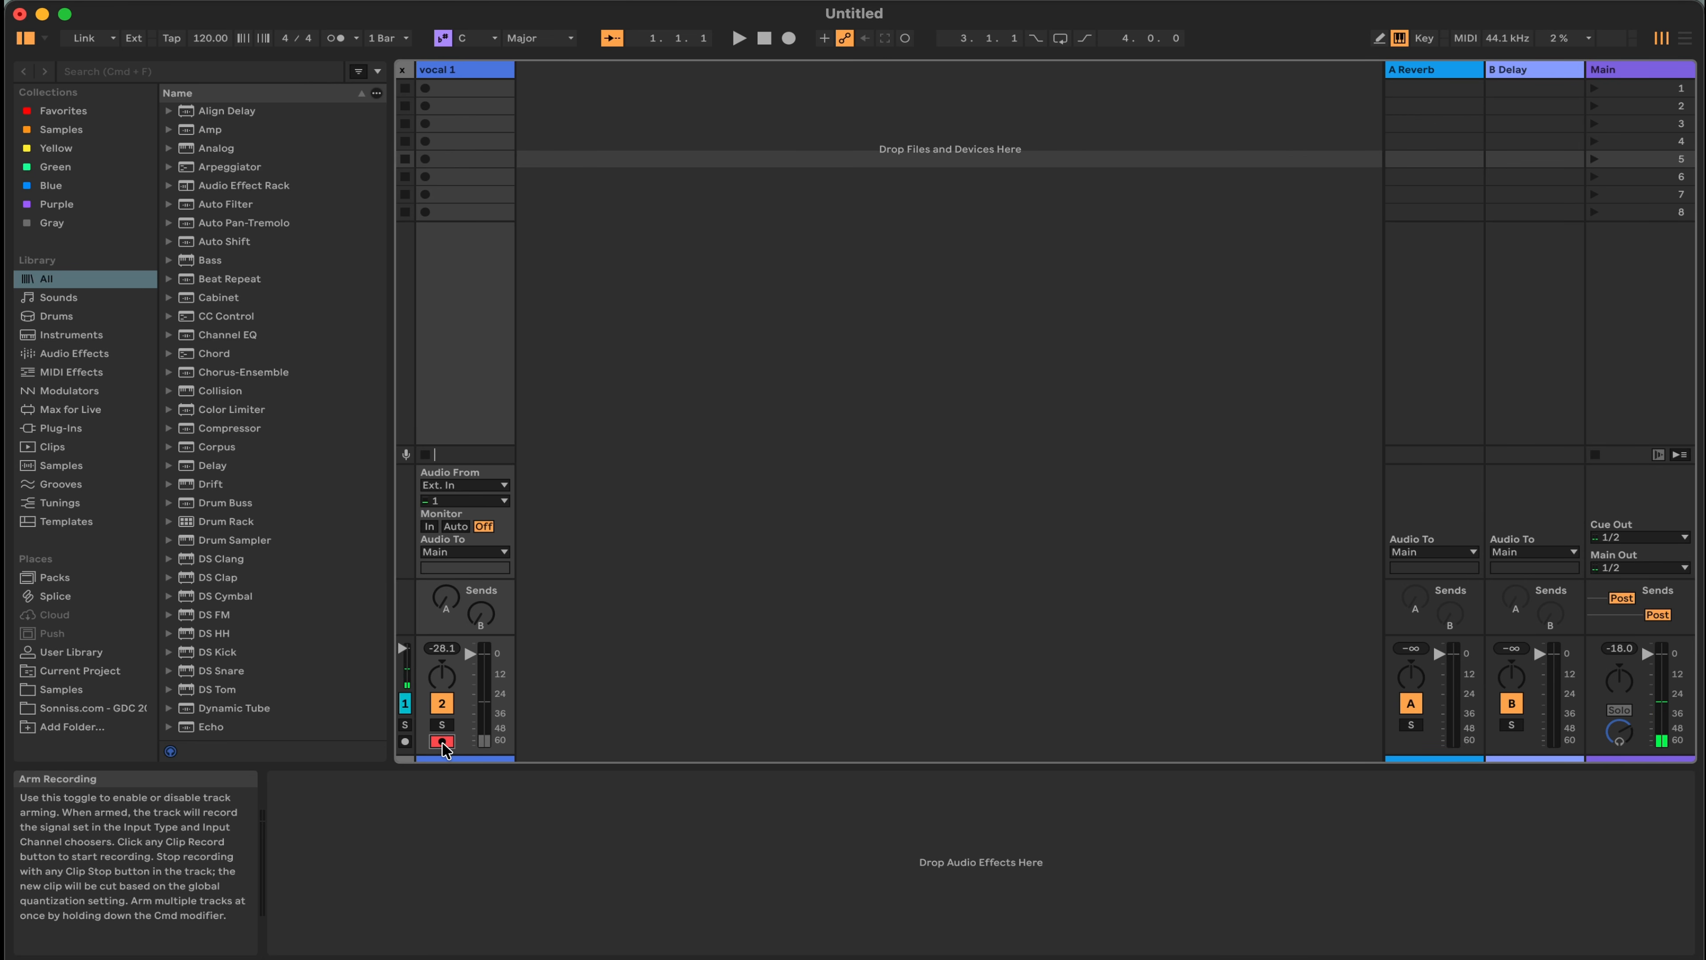
left_click(442, 742)
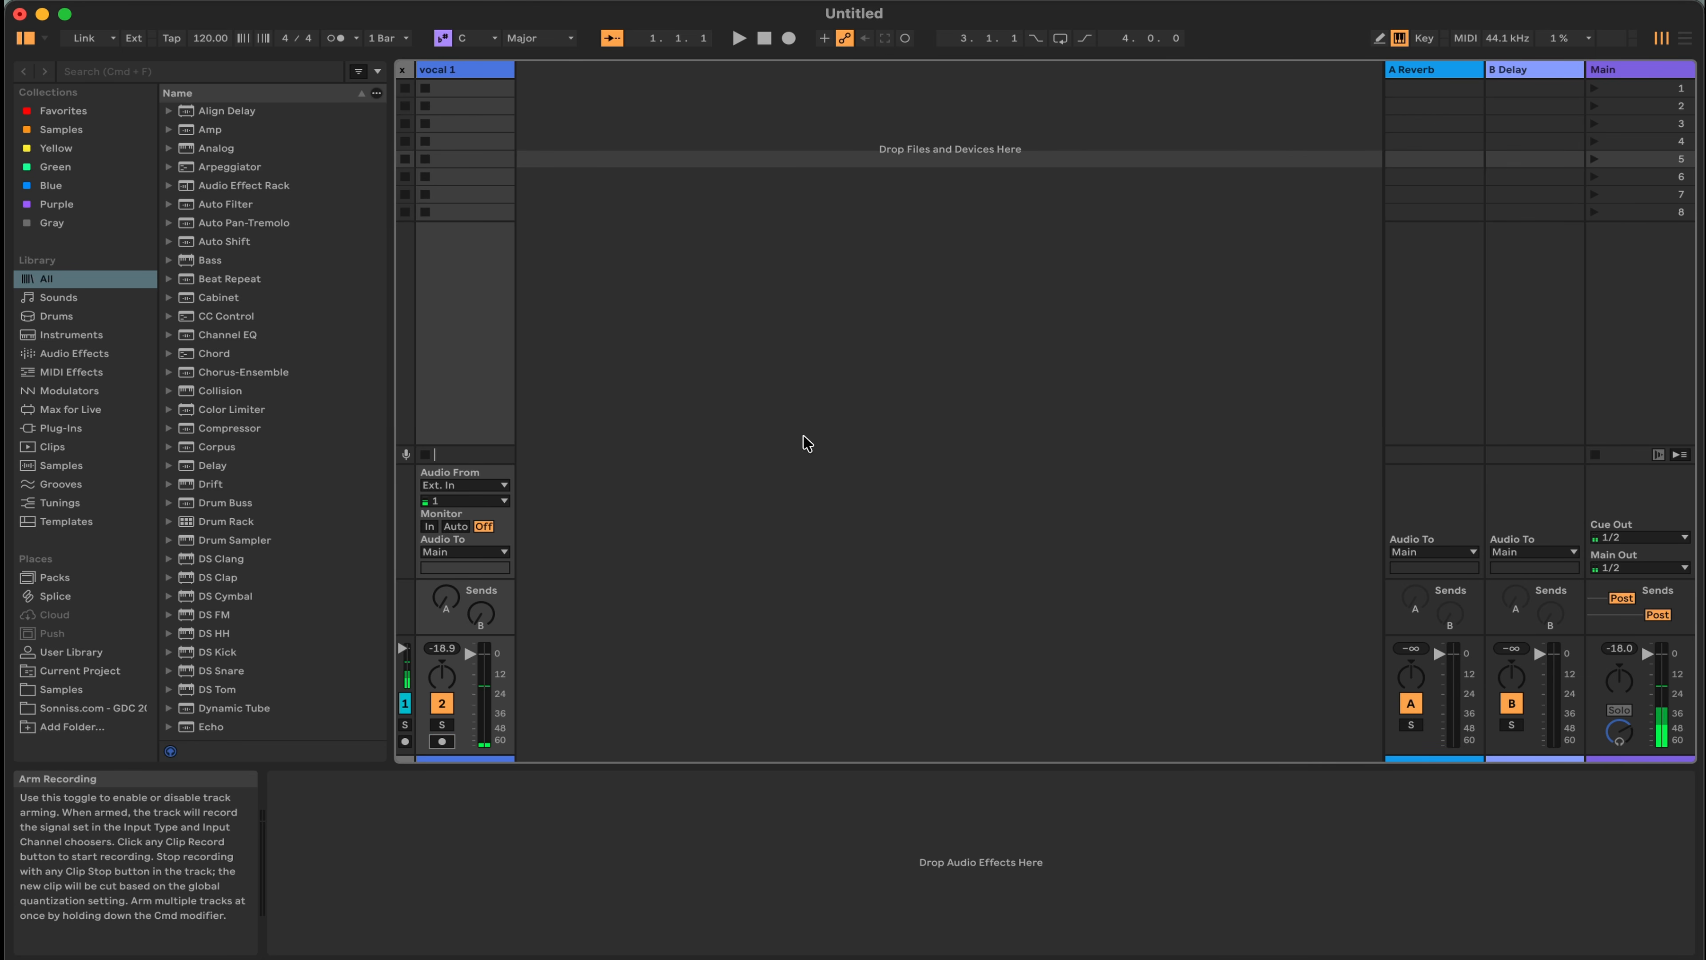
Step: Switch to the arrangement and loop bars 17 to 33 on the vocal 1 track
left_click(1684, 40)
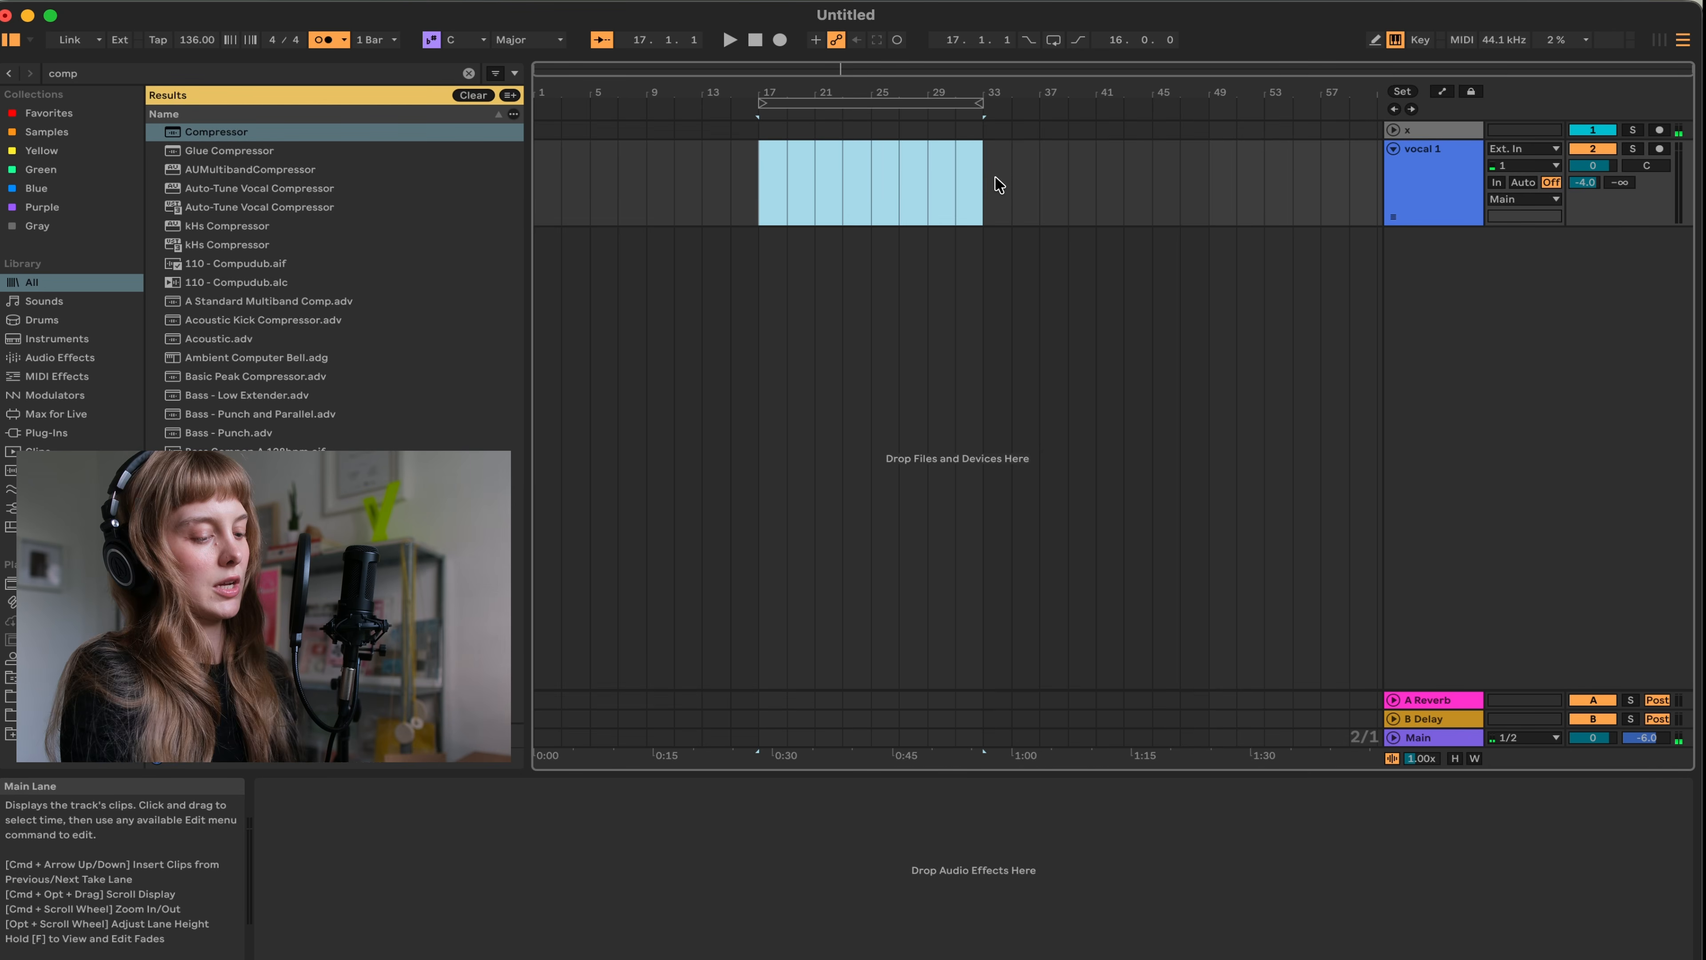
key("super+l")
left_click(765, 188)
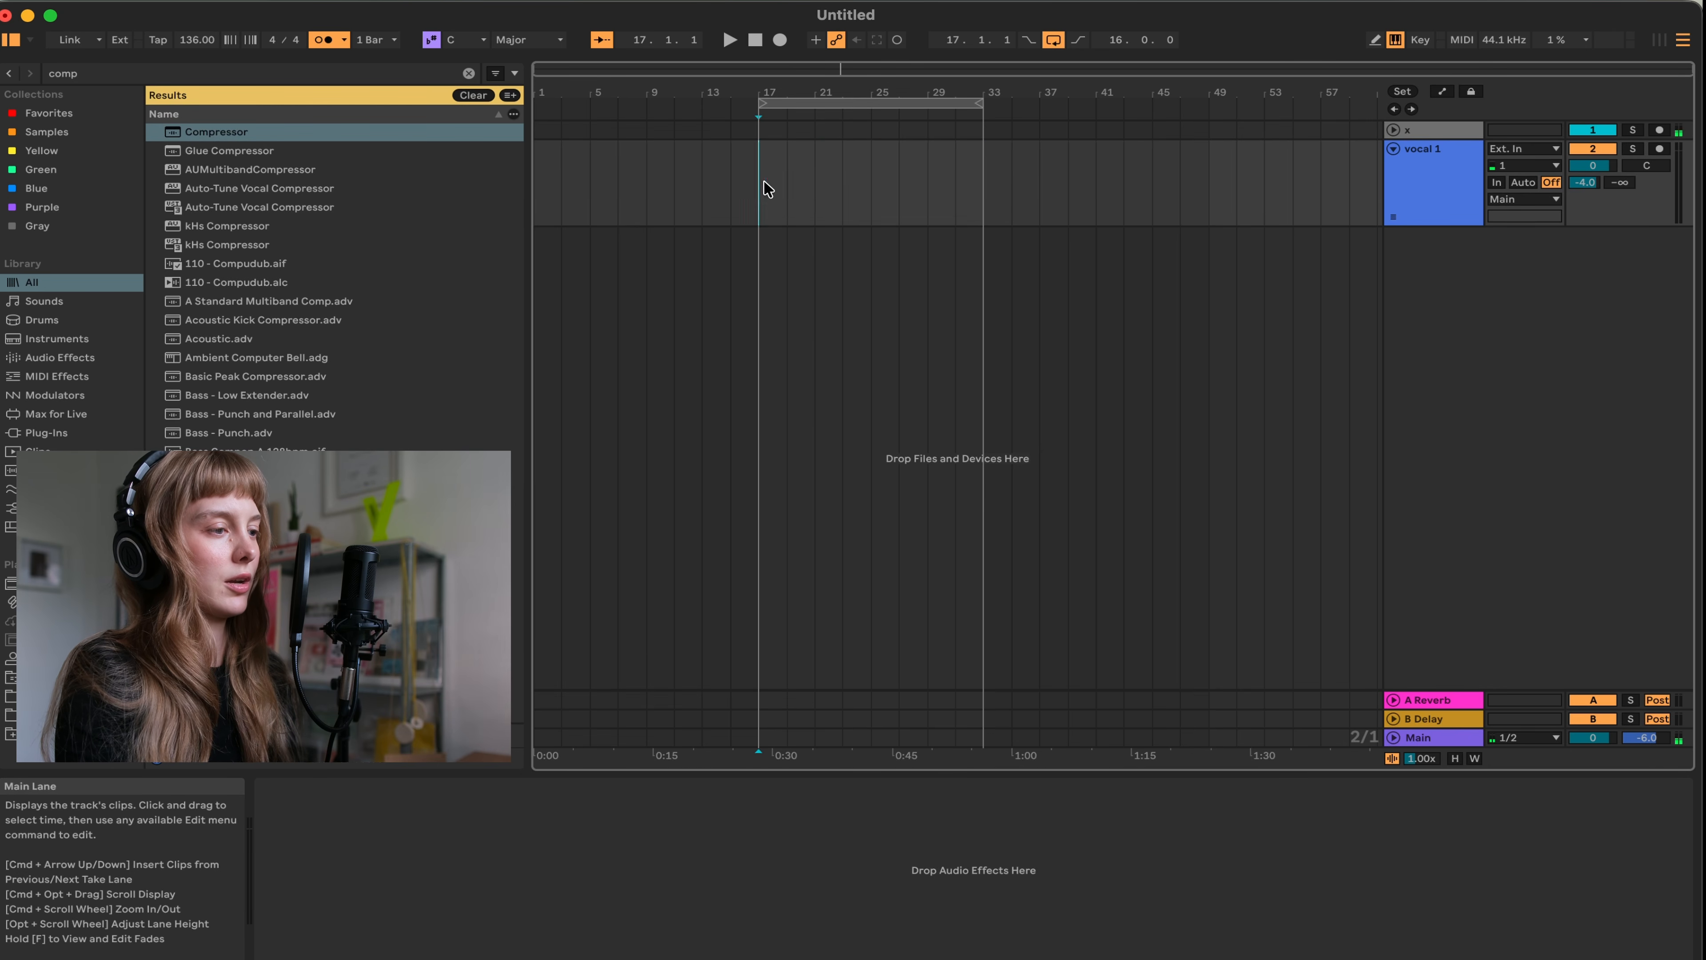
left_click_drag(763, 180, 969, 176)
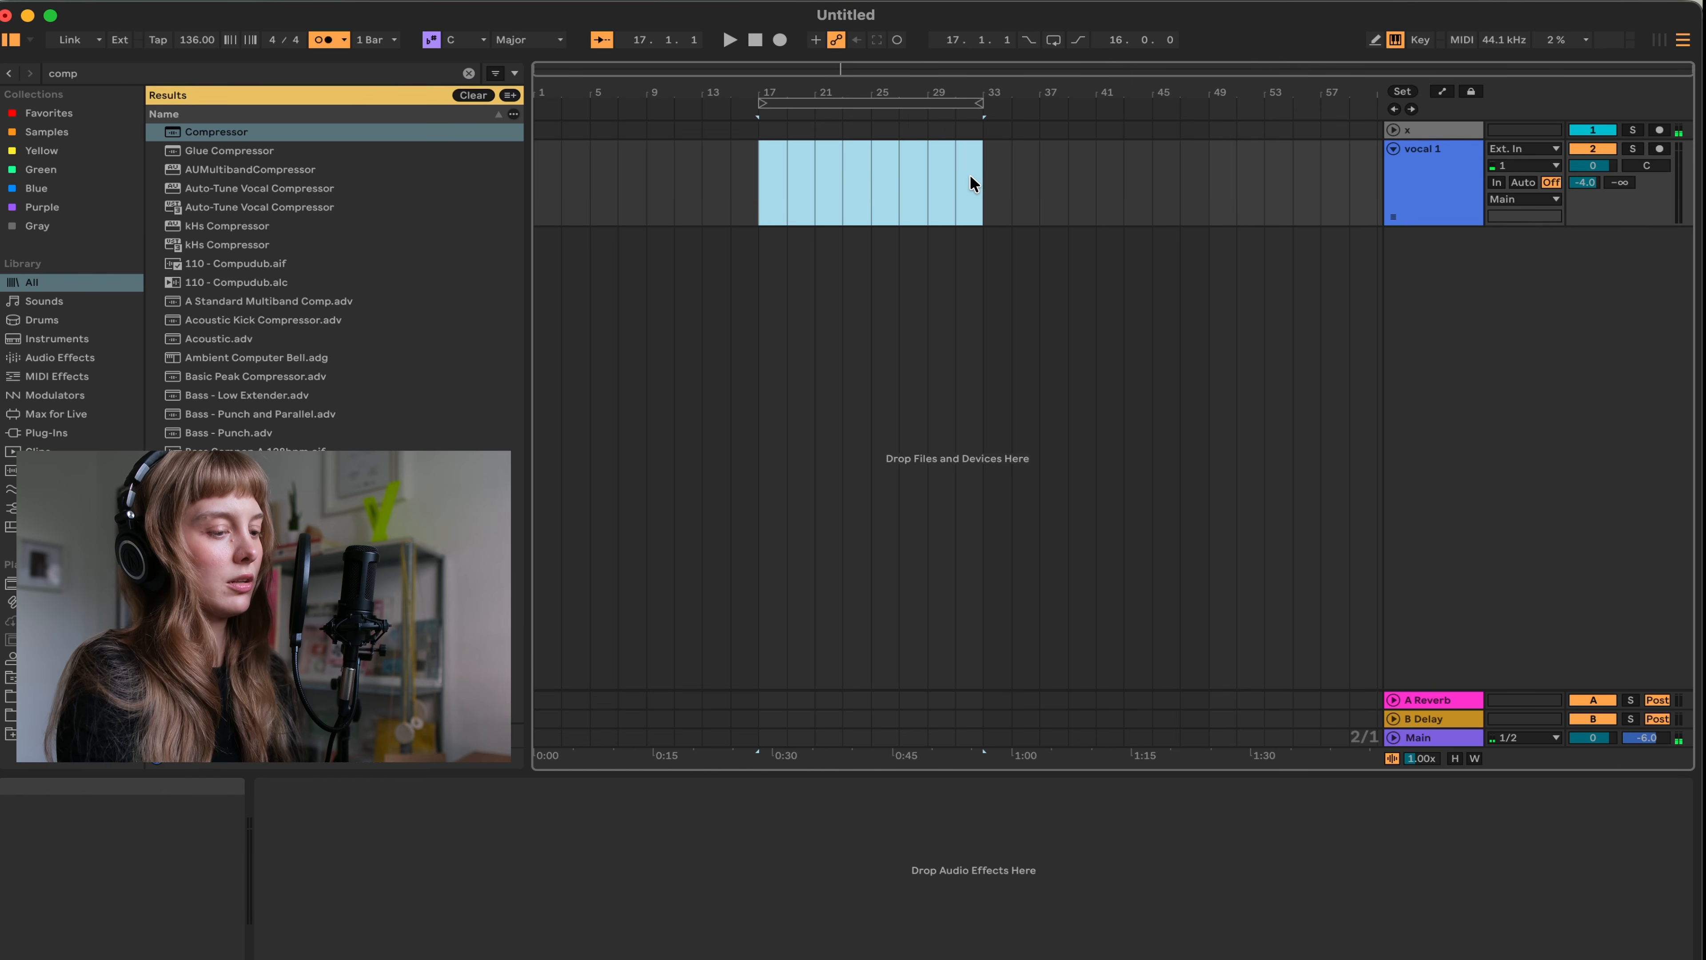
key("super+l")
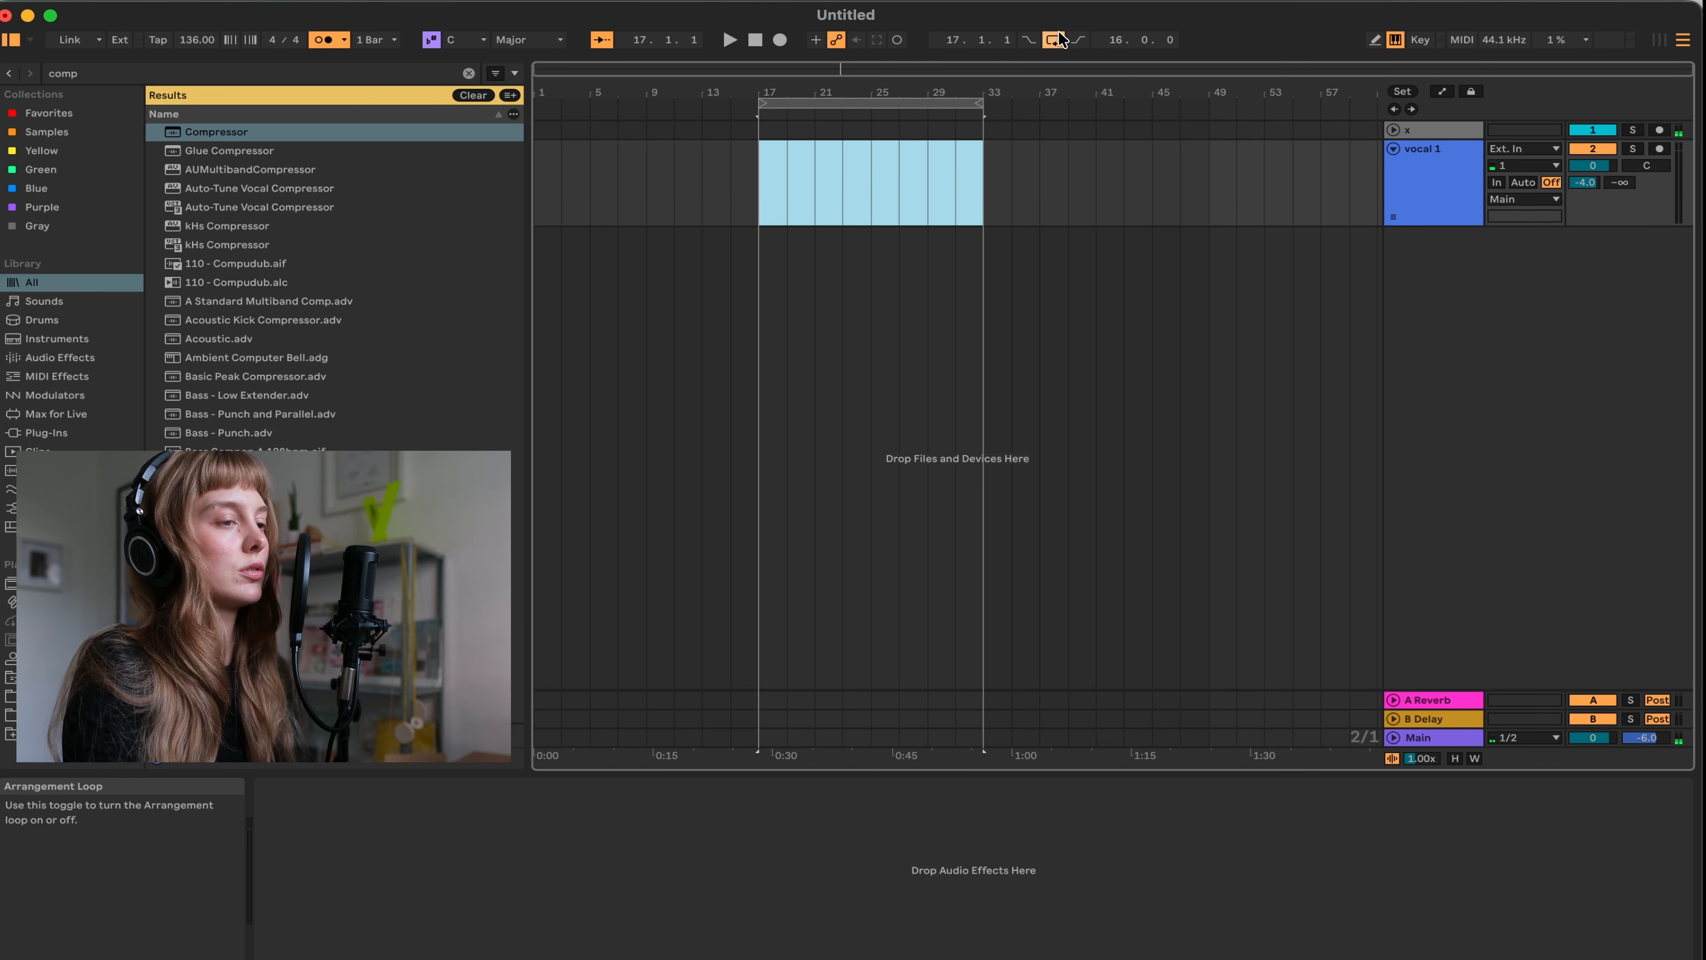
Step: Arm the vocal 1 track with monitoring on Auto and turn its reverb send fully down
left_click(1664, 149)
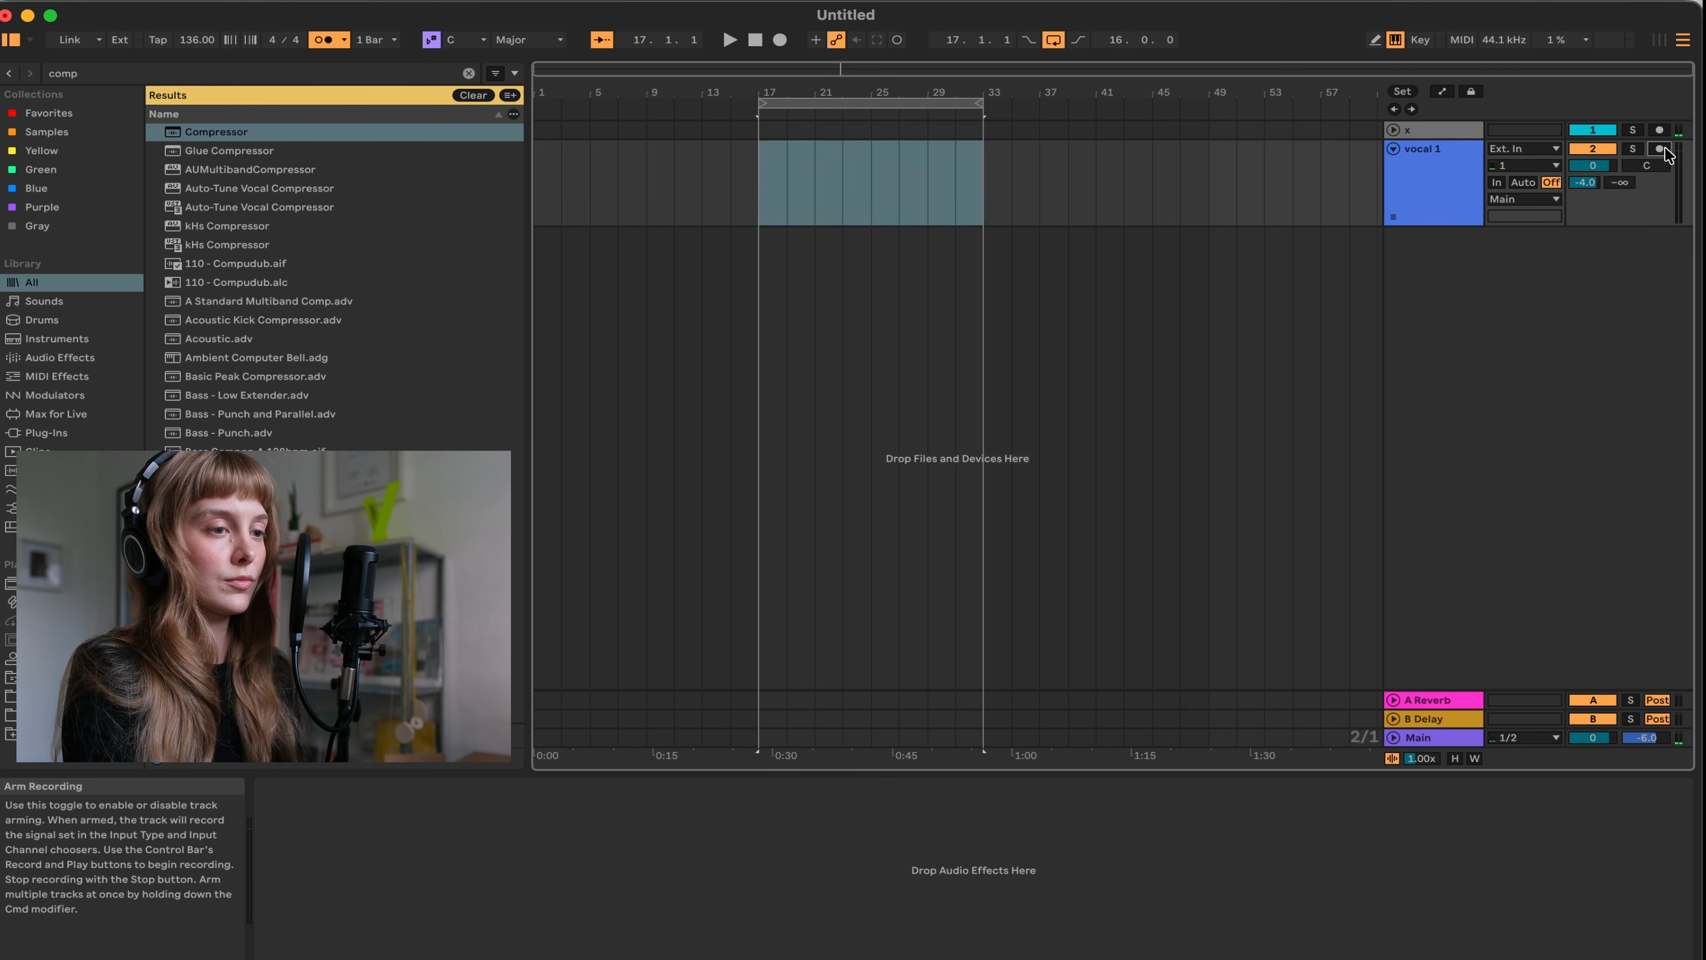
left_click(1522, 182)
left_click_drag(1584, 183, 1584, 255)
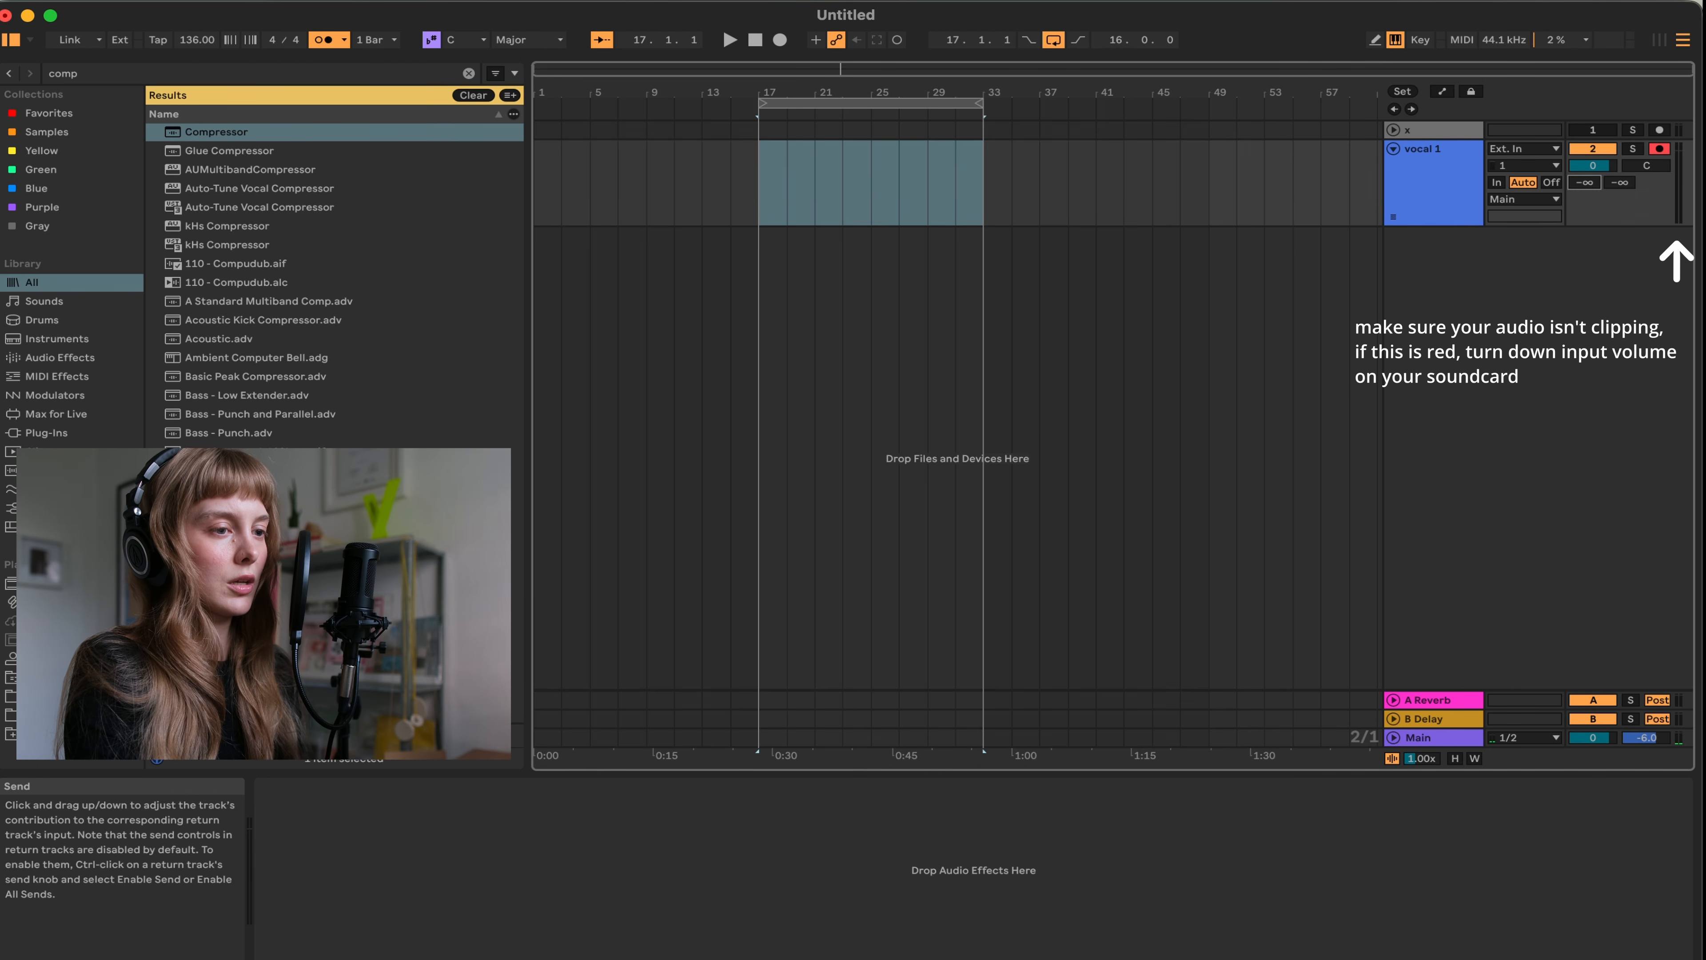
left_click_drag(1584, 182, 1584, 255)
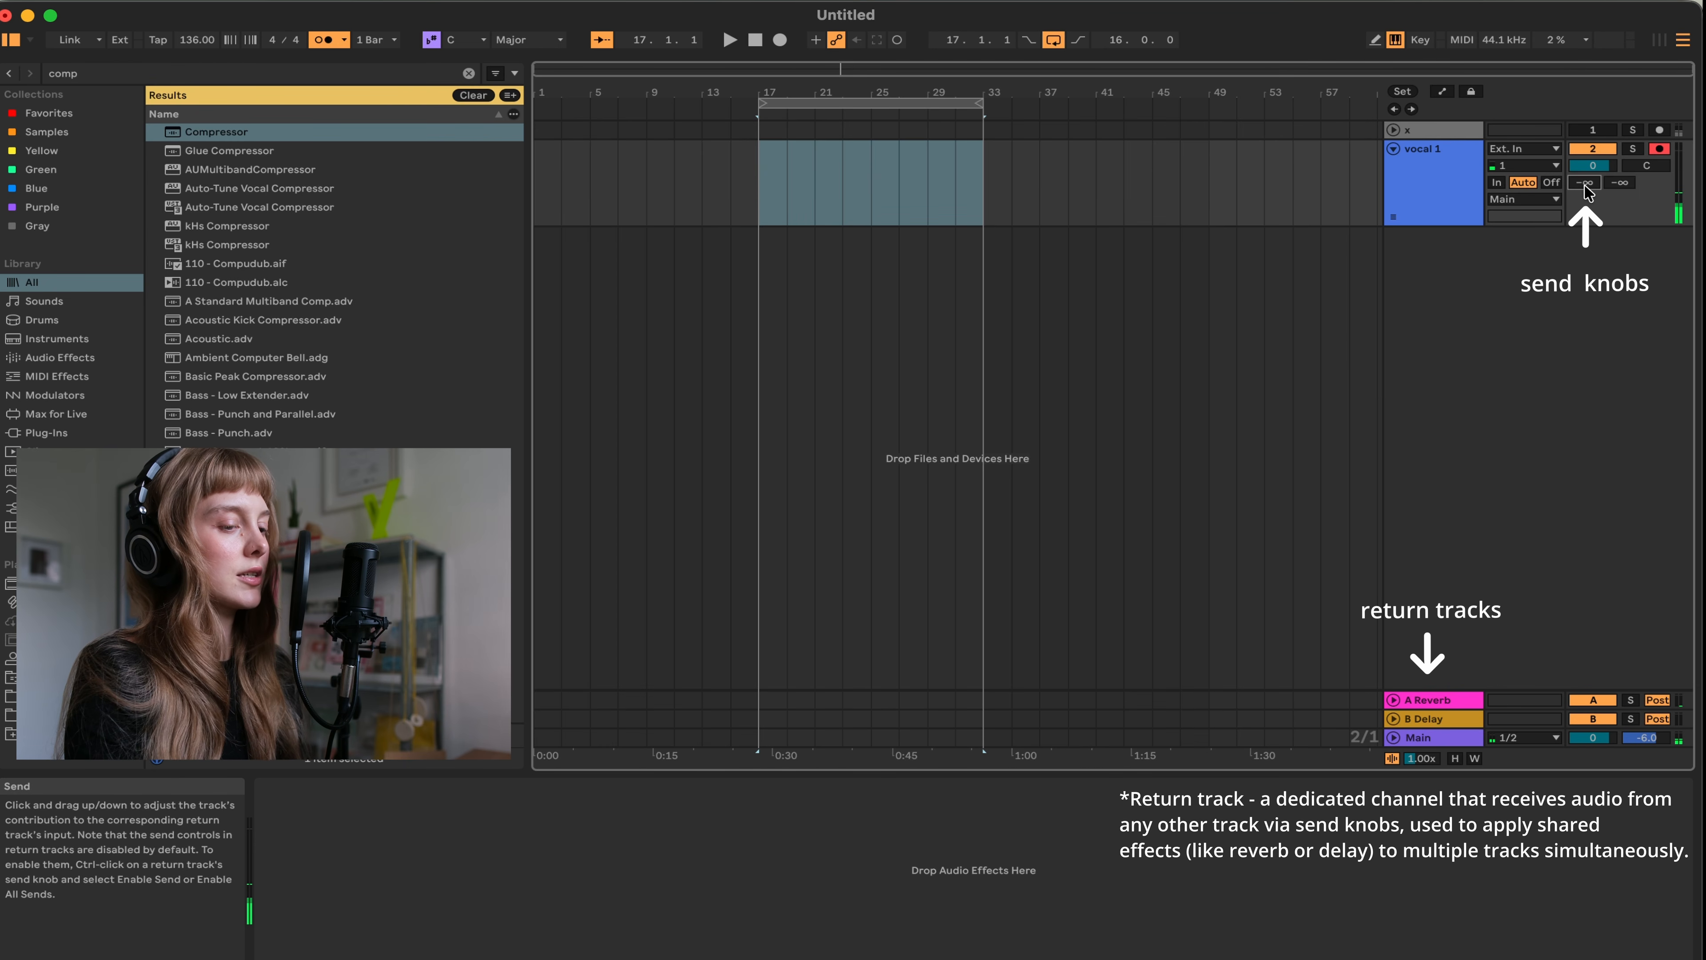
Step: Inspect the reverb device on return track A and set the vocal 1 track's reverb send to -15 dB
left_click(1446, 703)
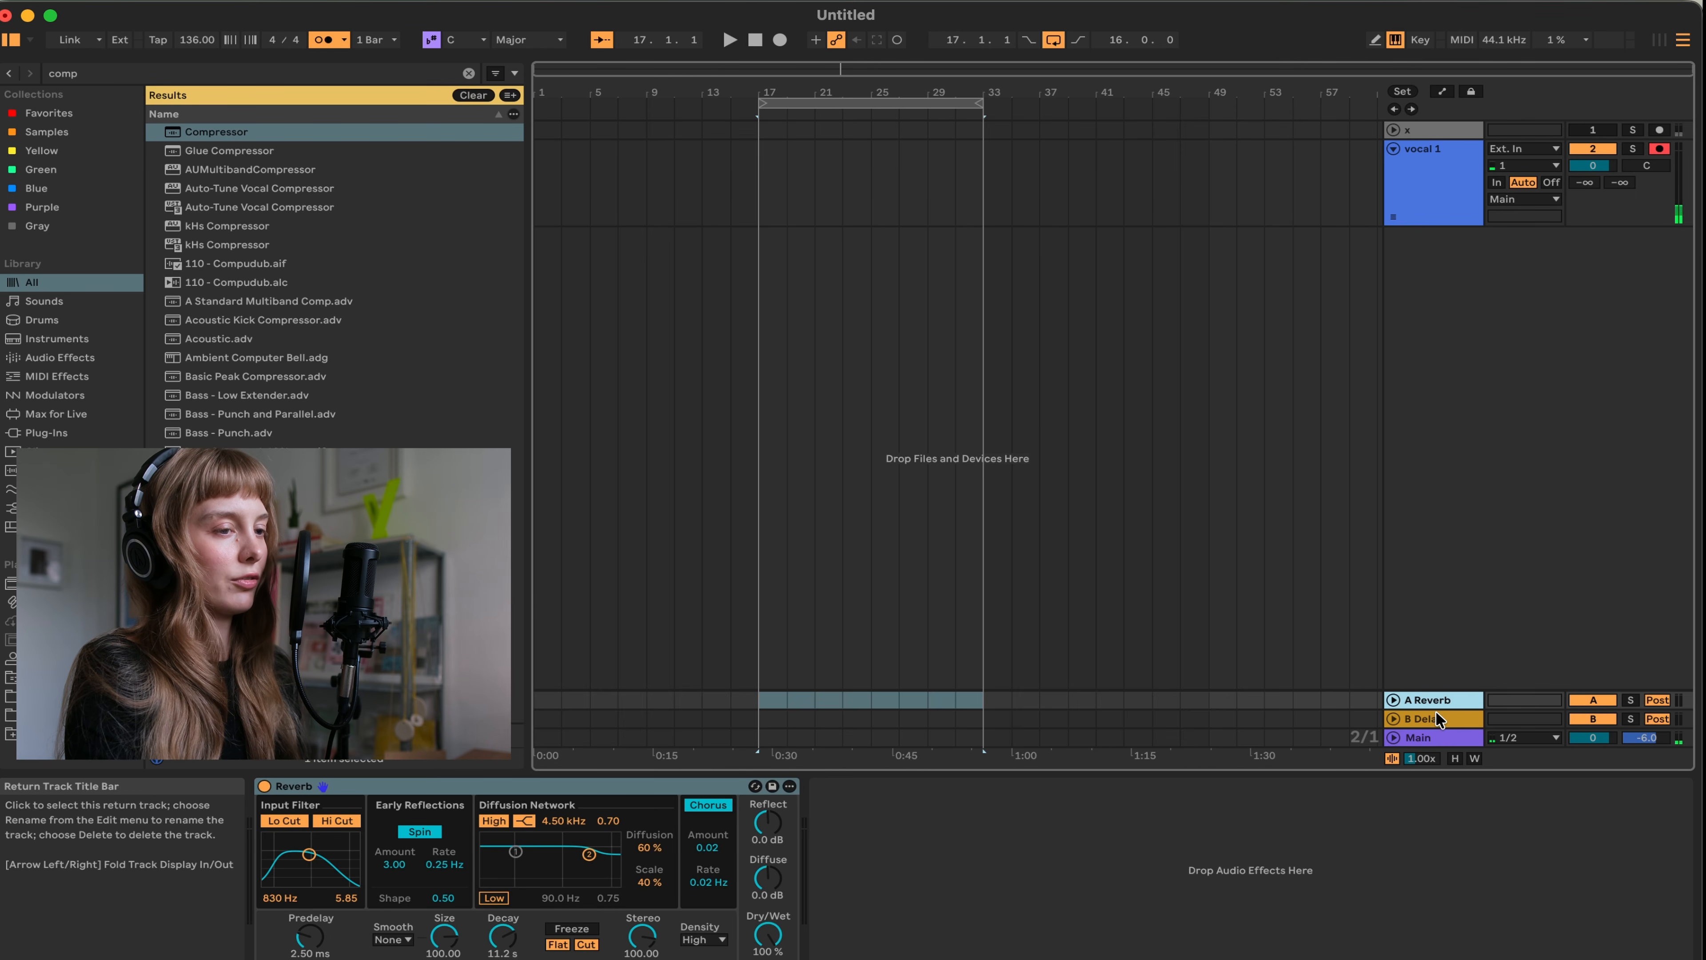
left_click(1447, 185)
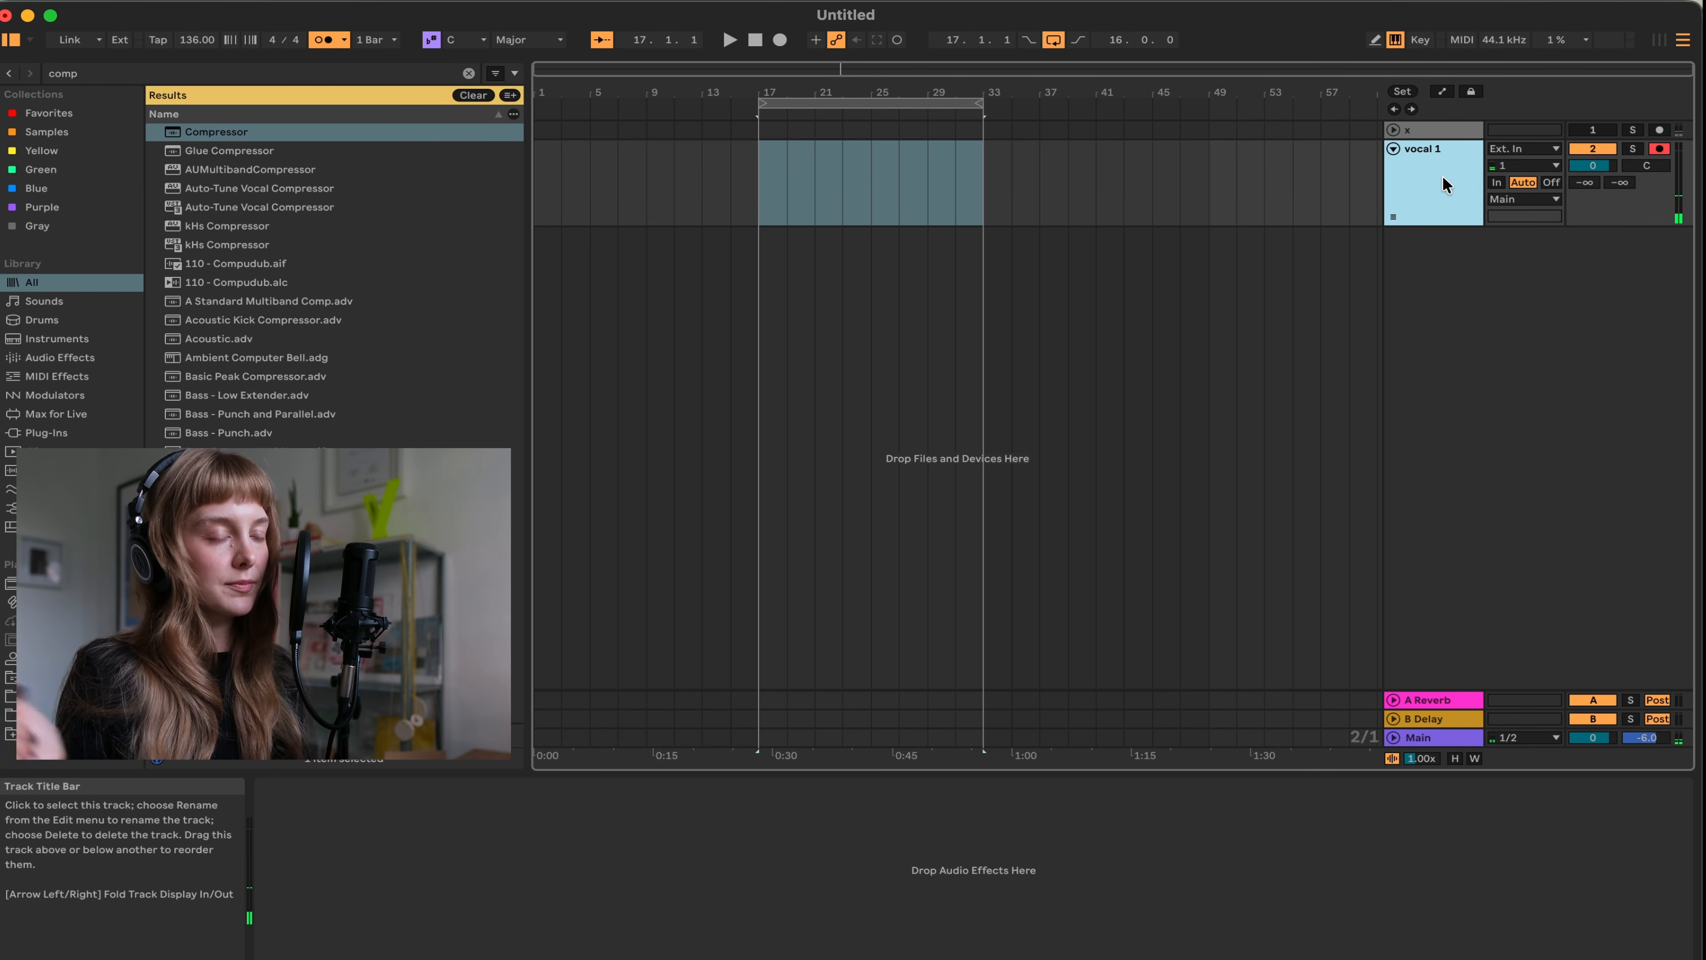
left_click_drag(1584, 182, 1591, 182)
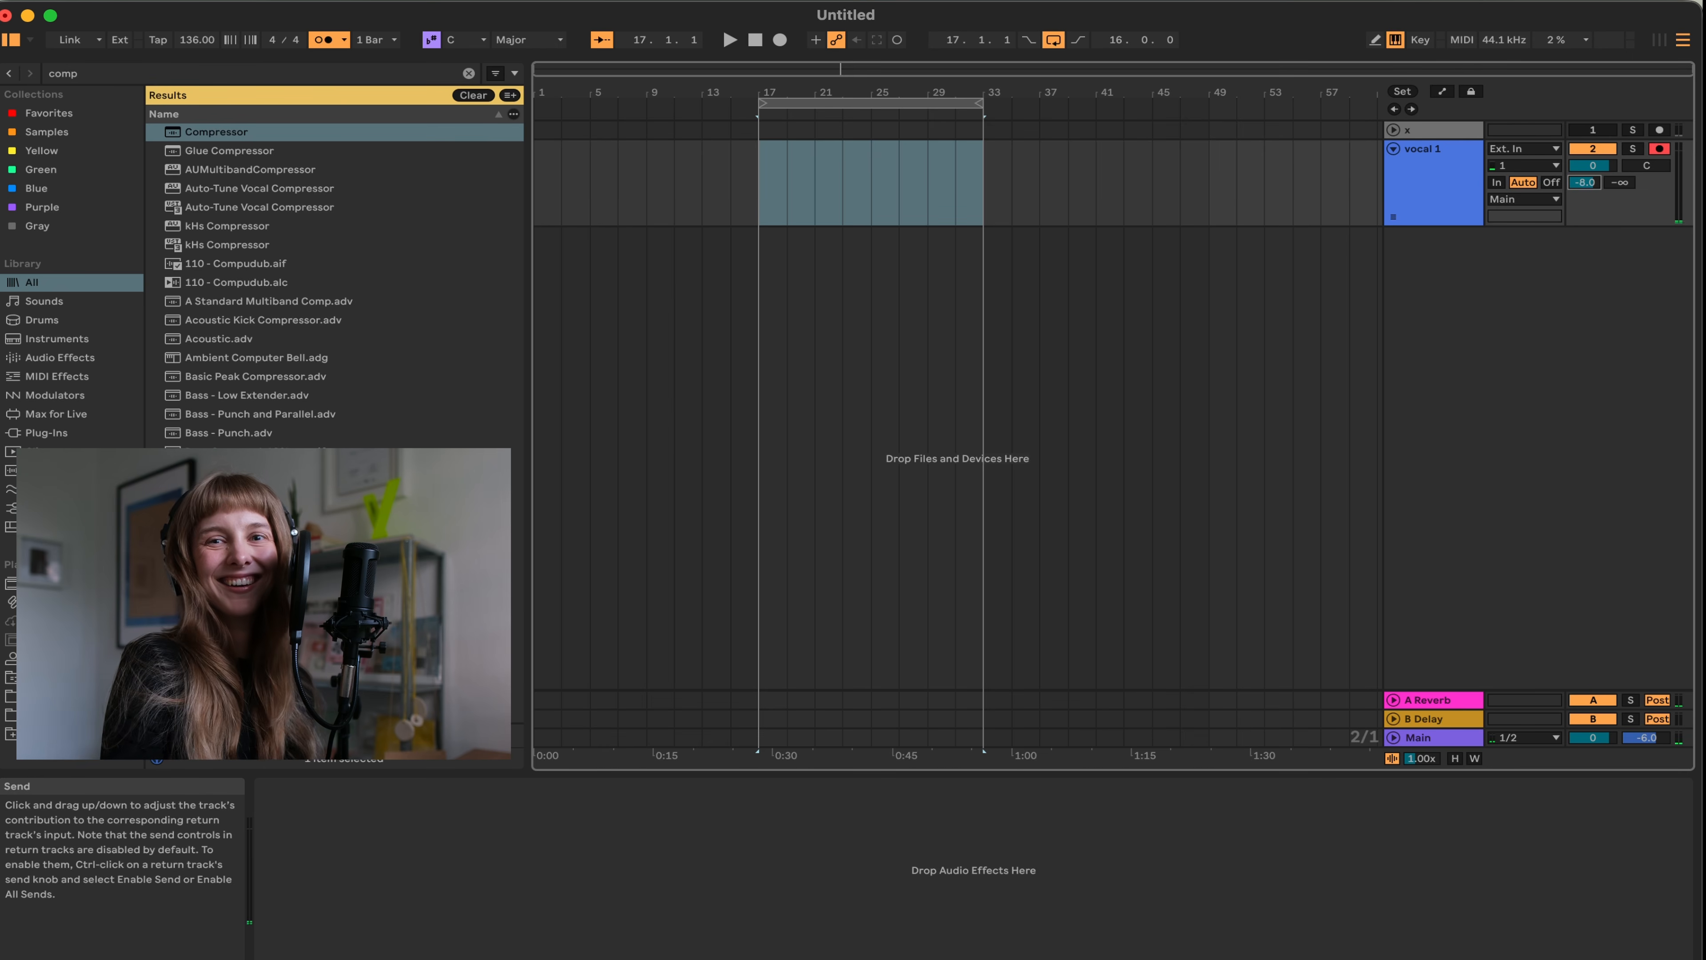
left_click_drag(1585, 182, 1584, 185)
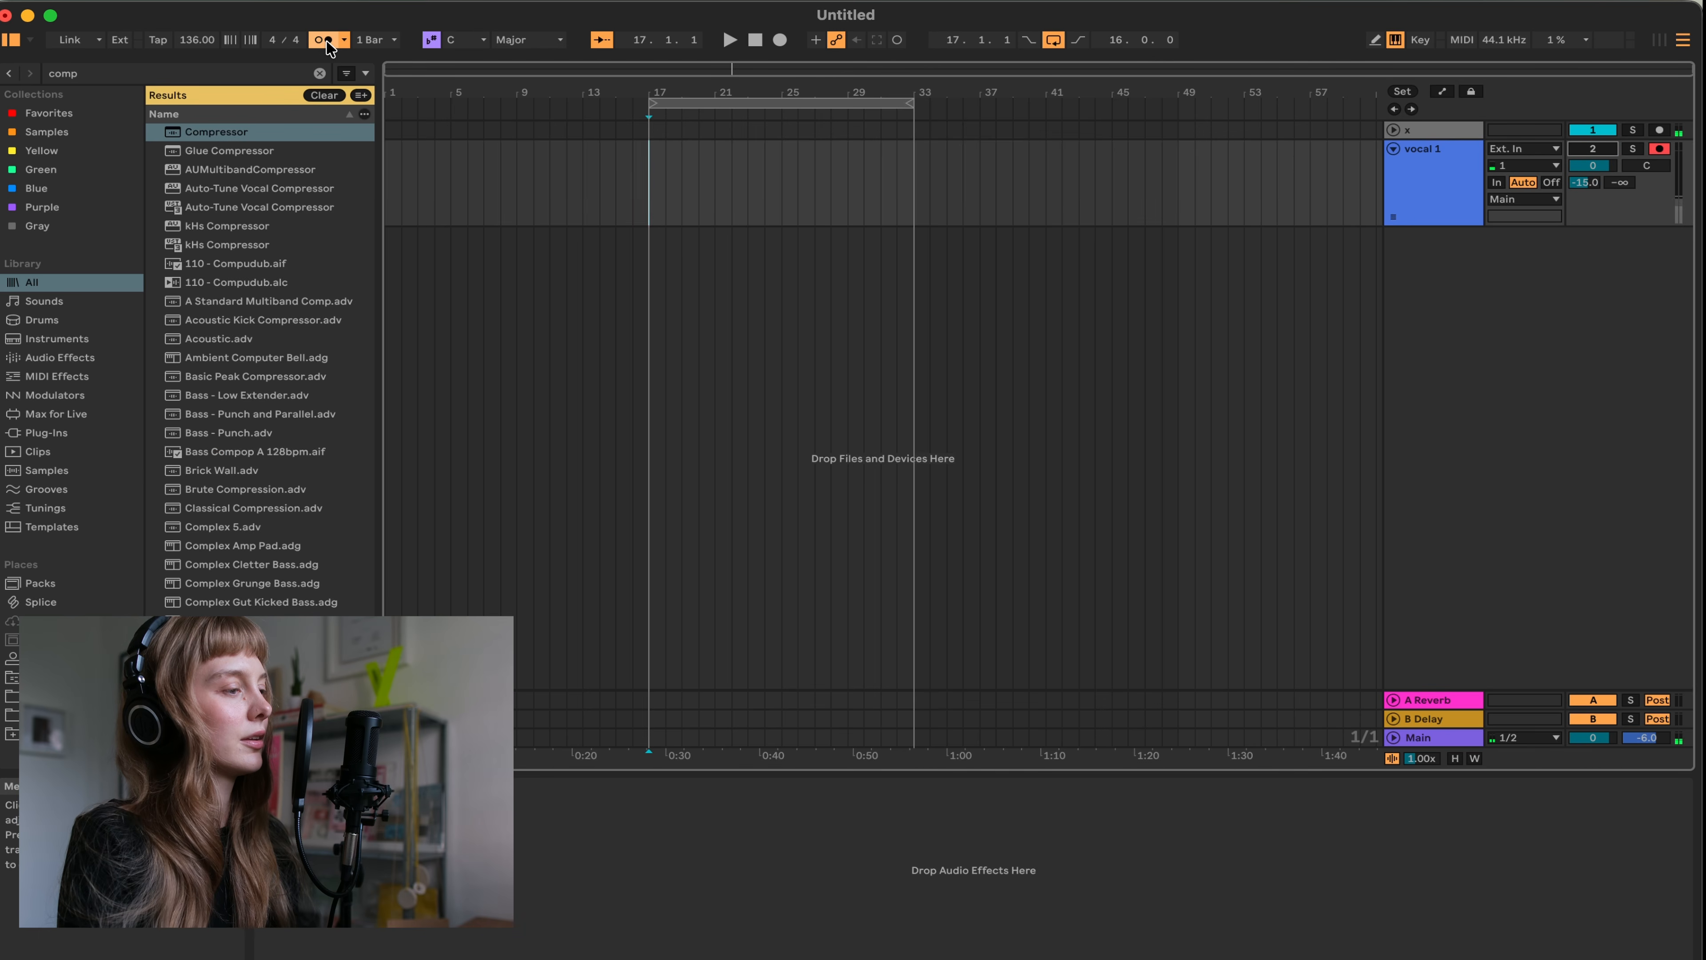
Step: Play the arrangement with the metronome on and lower the preview/cue volume to -17.8 dB
key("space")
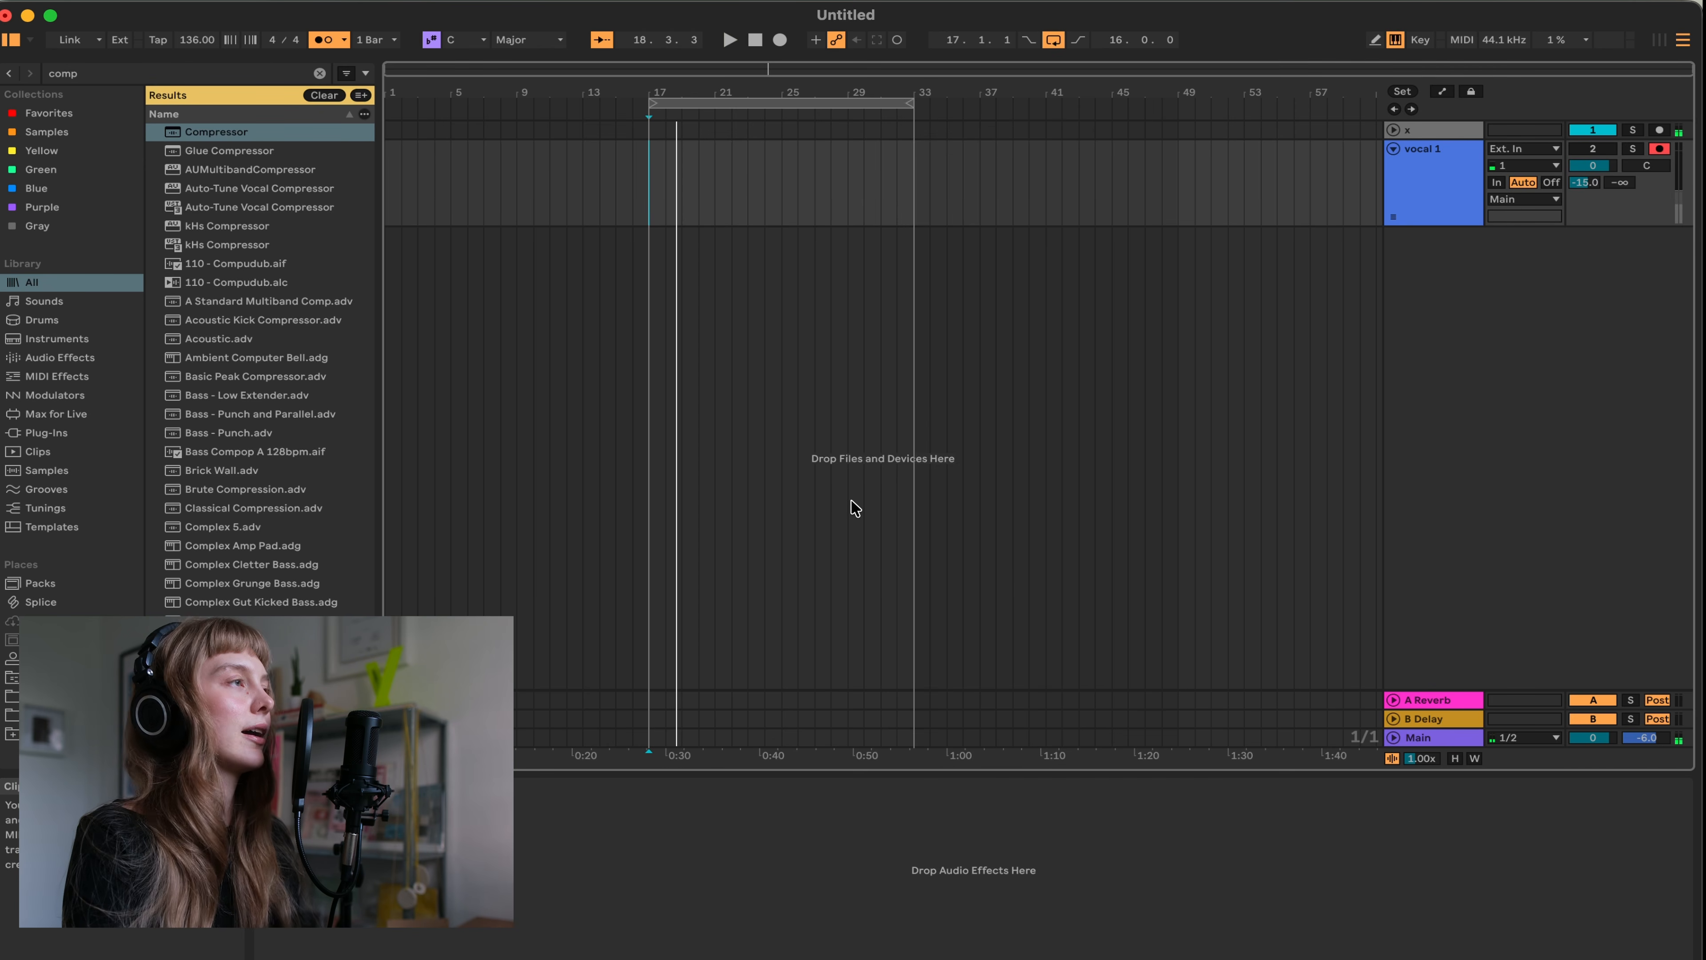
left_click(1655, 739)
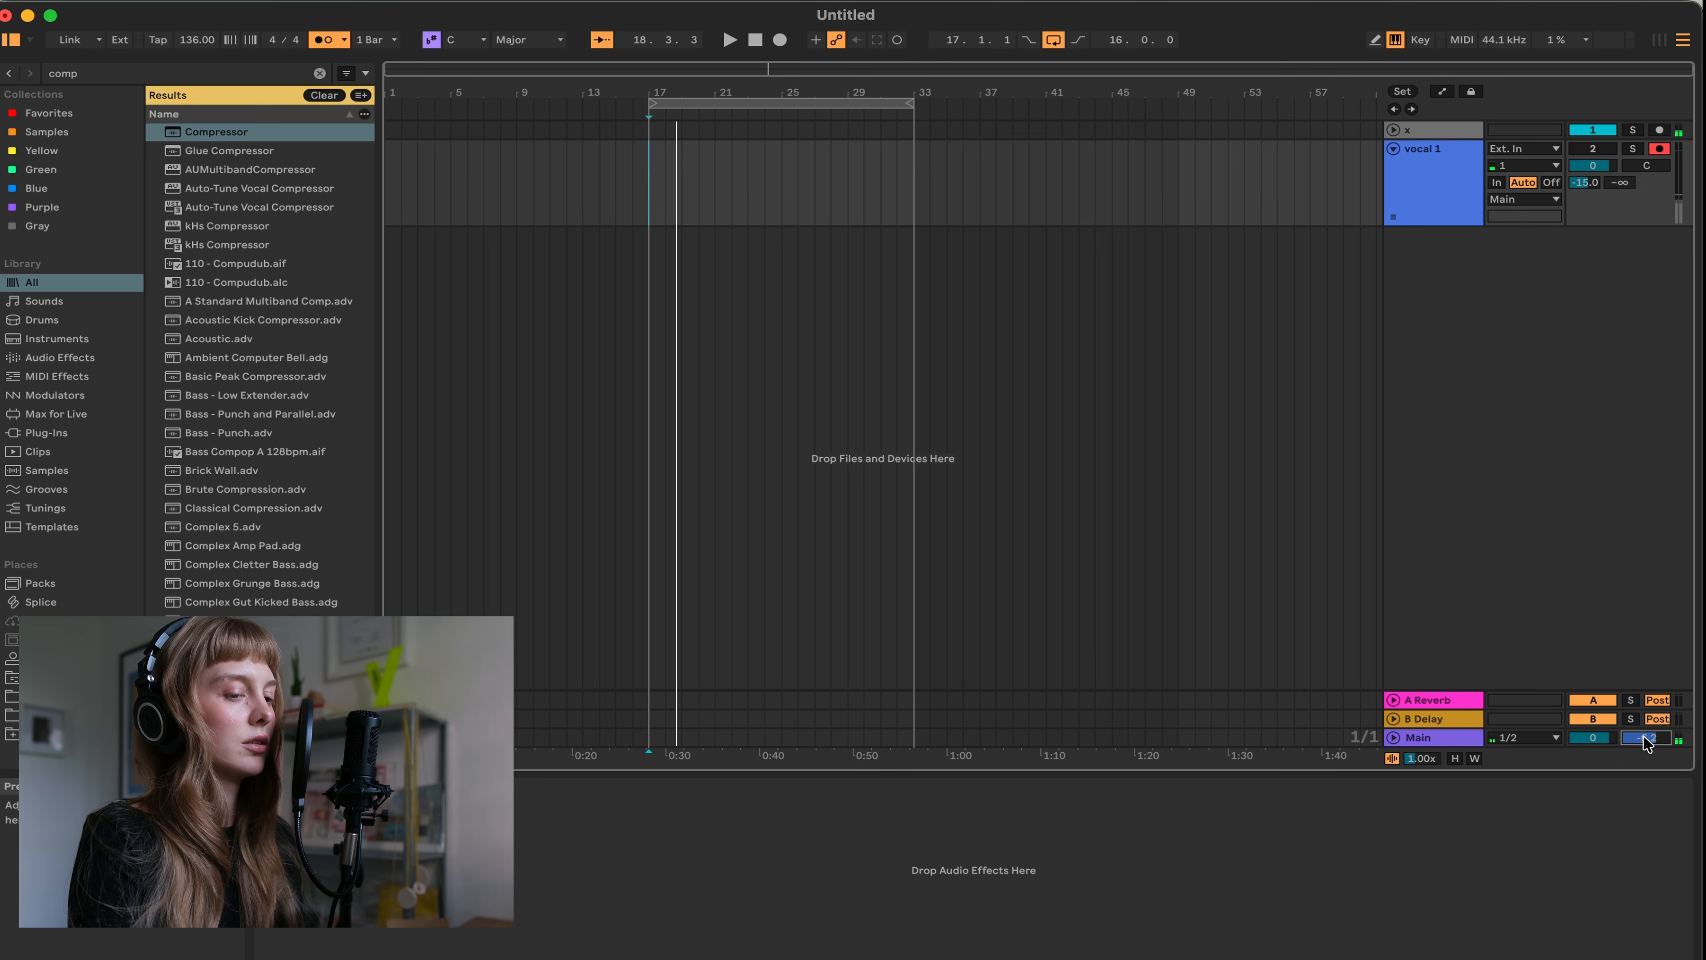
mouse_move(1657, 740)
left_mouse_down()
mouse_move(1656, 760)
mouse_move(1654, 739)
left_mouse_up()
left_click(729, 39)
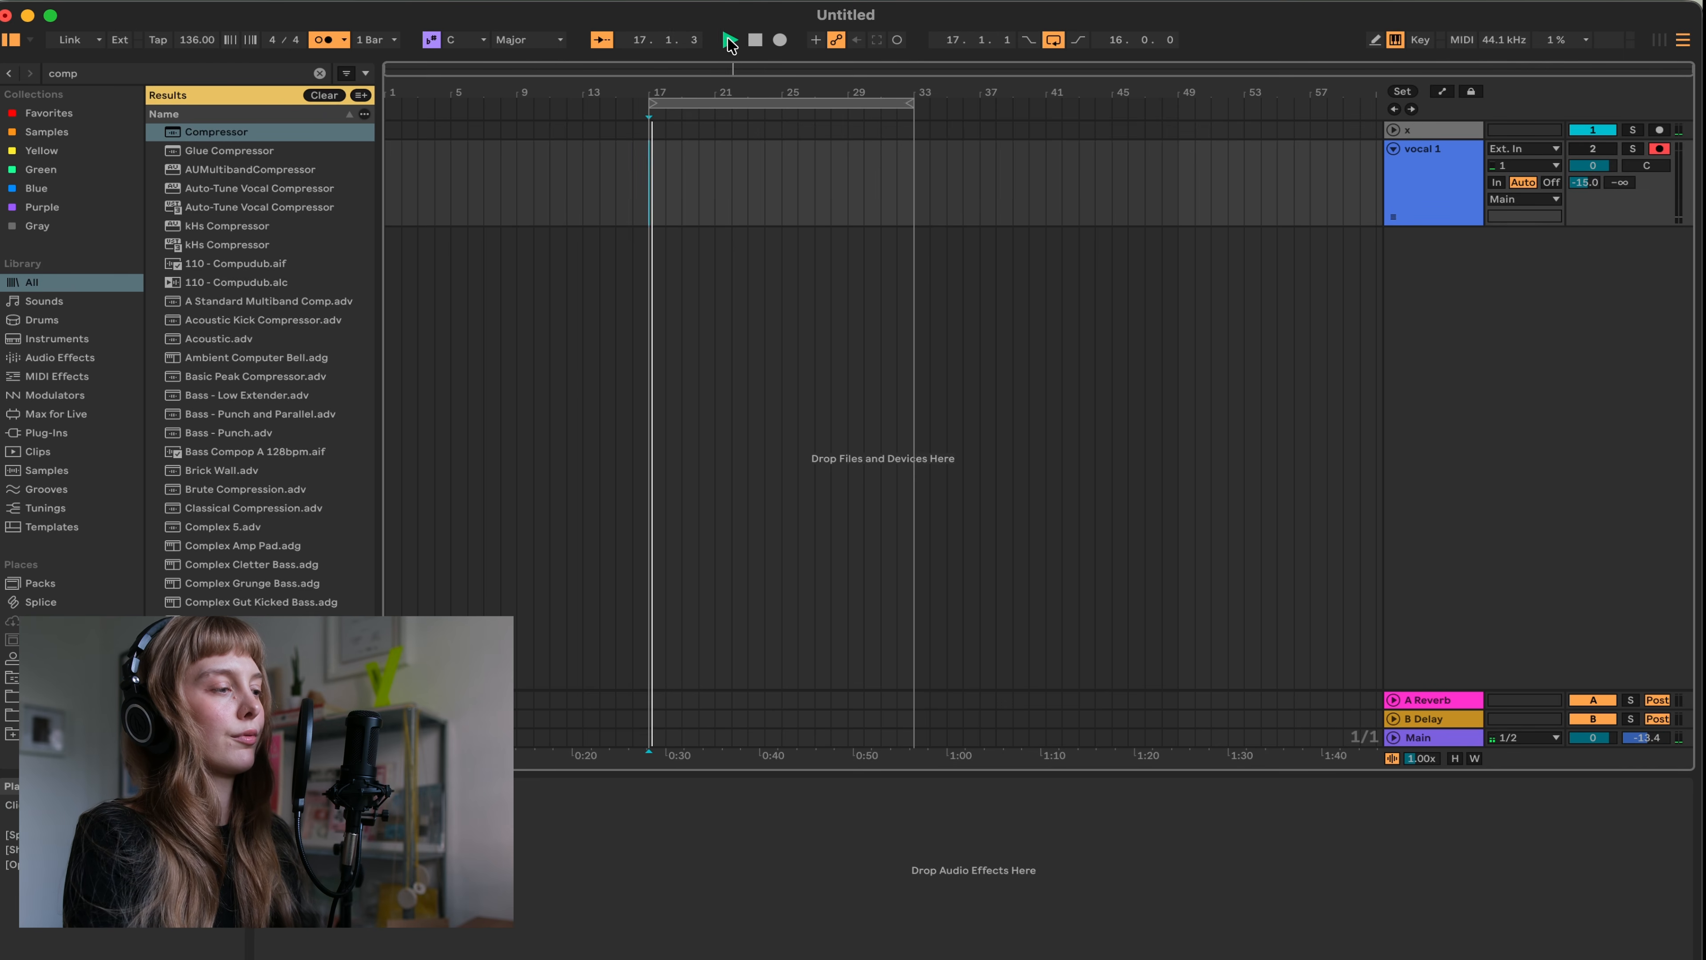
mouse_move(1621, 729)
left_mouse_down()
mouse_move(1621, 749)
mouse_move(1618, 729)
left_mouse_up()
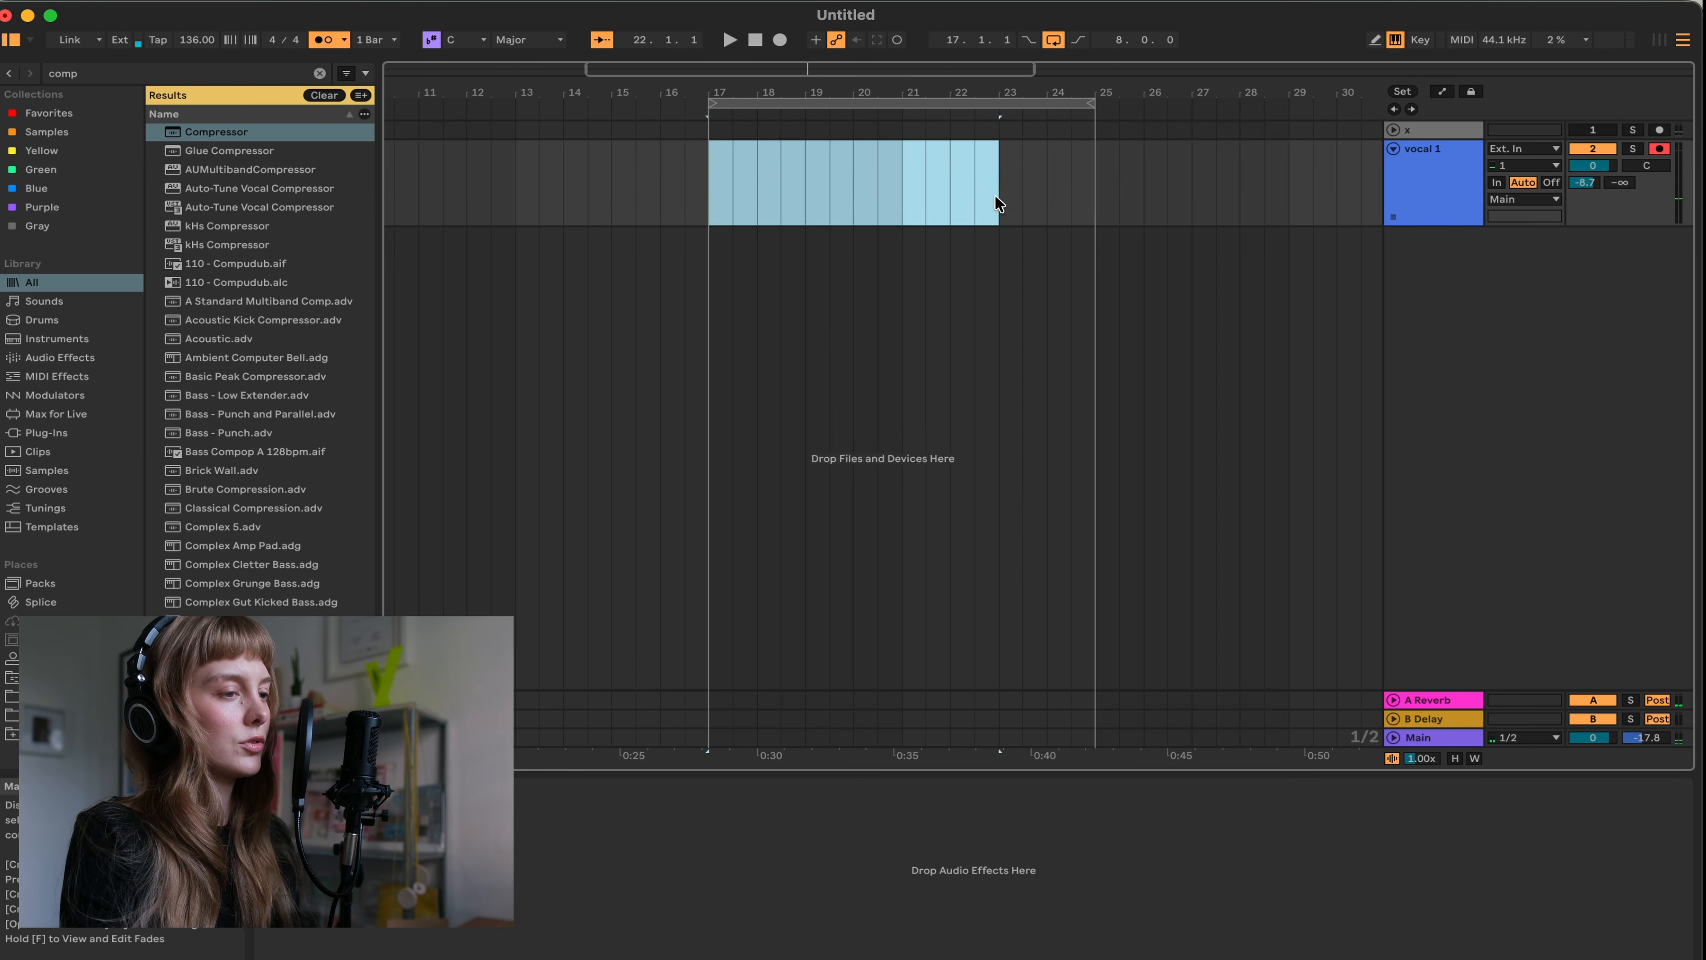
Step: Select bars 17 to 25 on the vocal 1 track and record a looped vocal take
left_click_drag(1001, 202, 1089, 210)
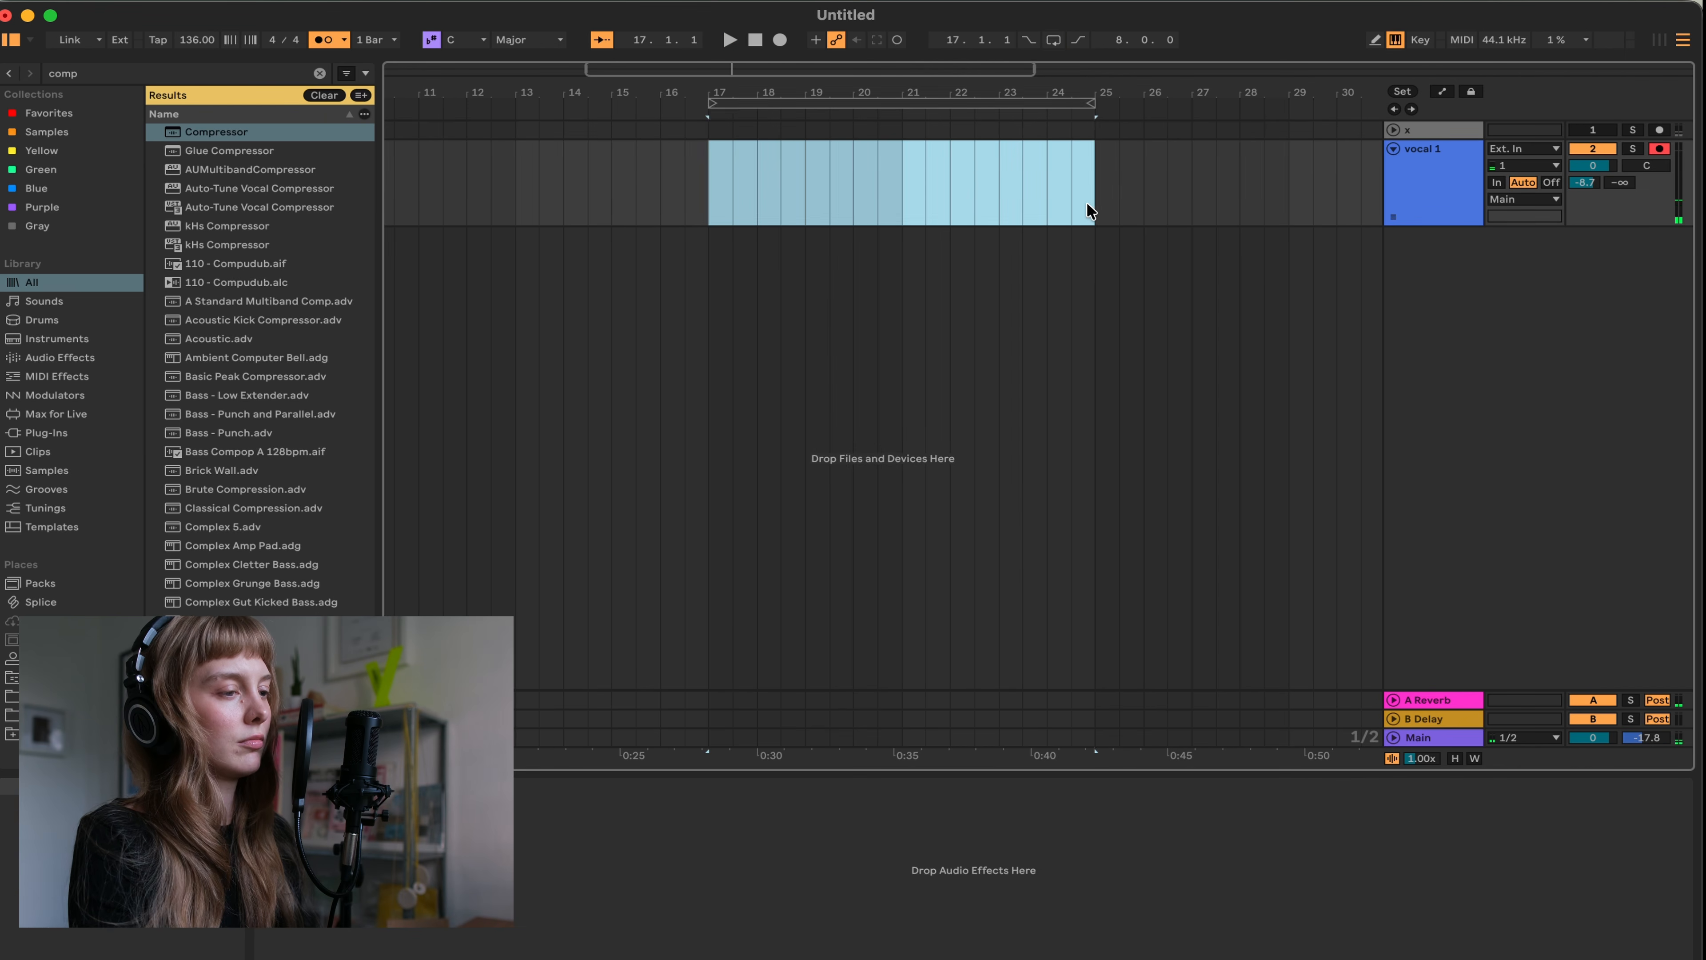
left_click(780, 40)
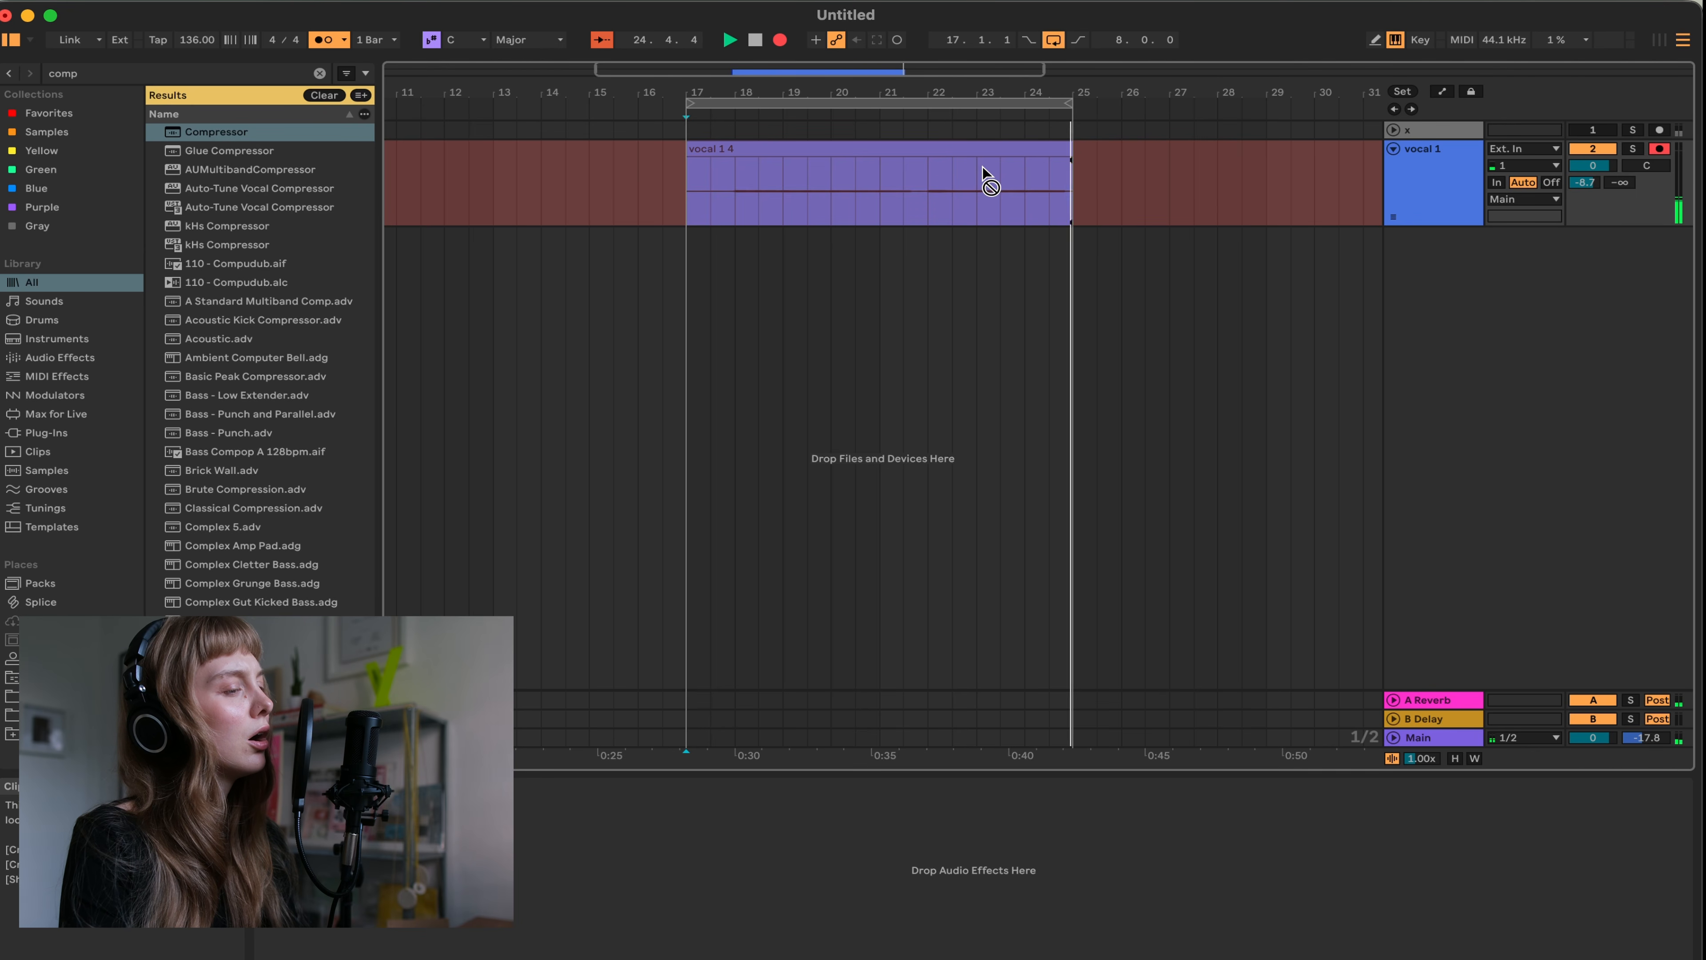
left_click(780, 39)
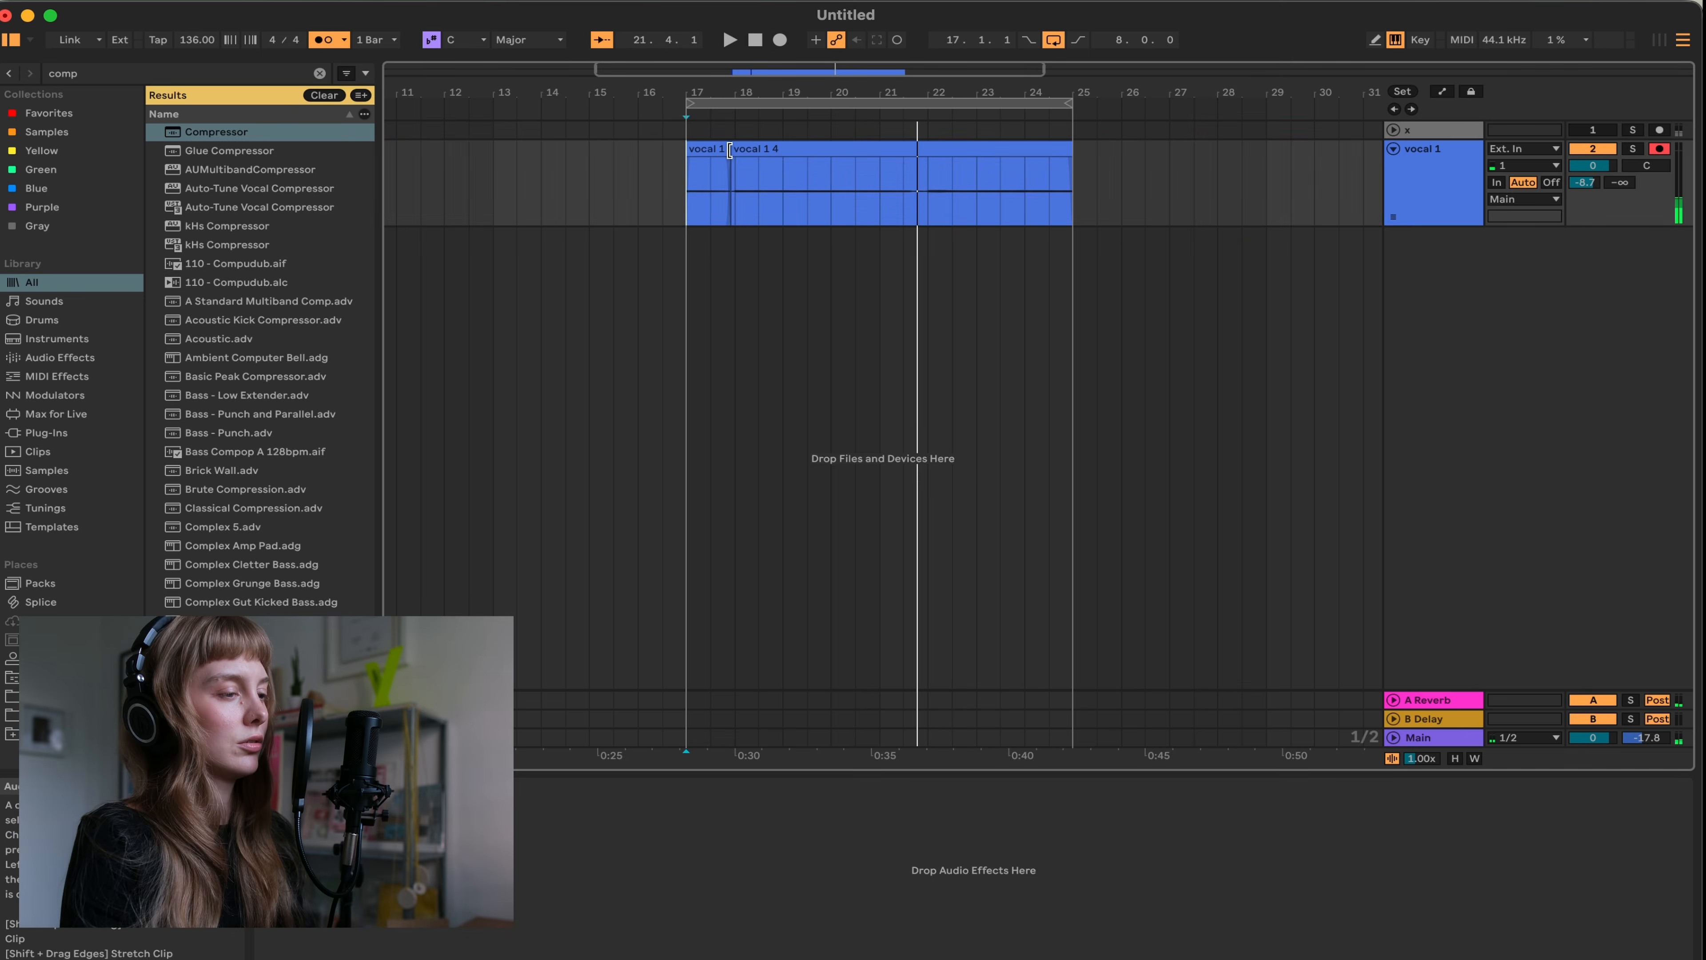
Step: Move the vocal 1 4 clip to start at bar 17 and extend its end to about bar 25
left_click(734, 156)
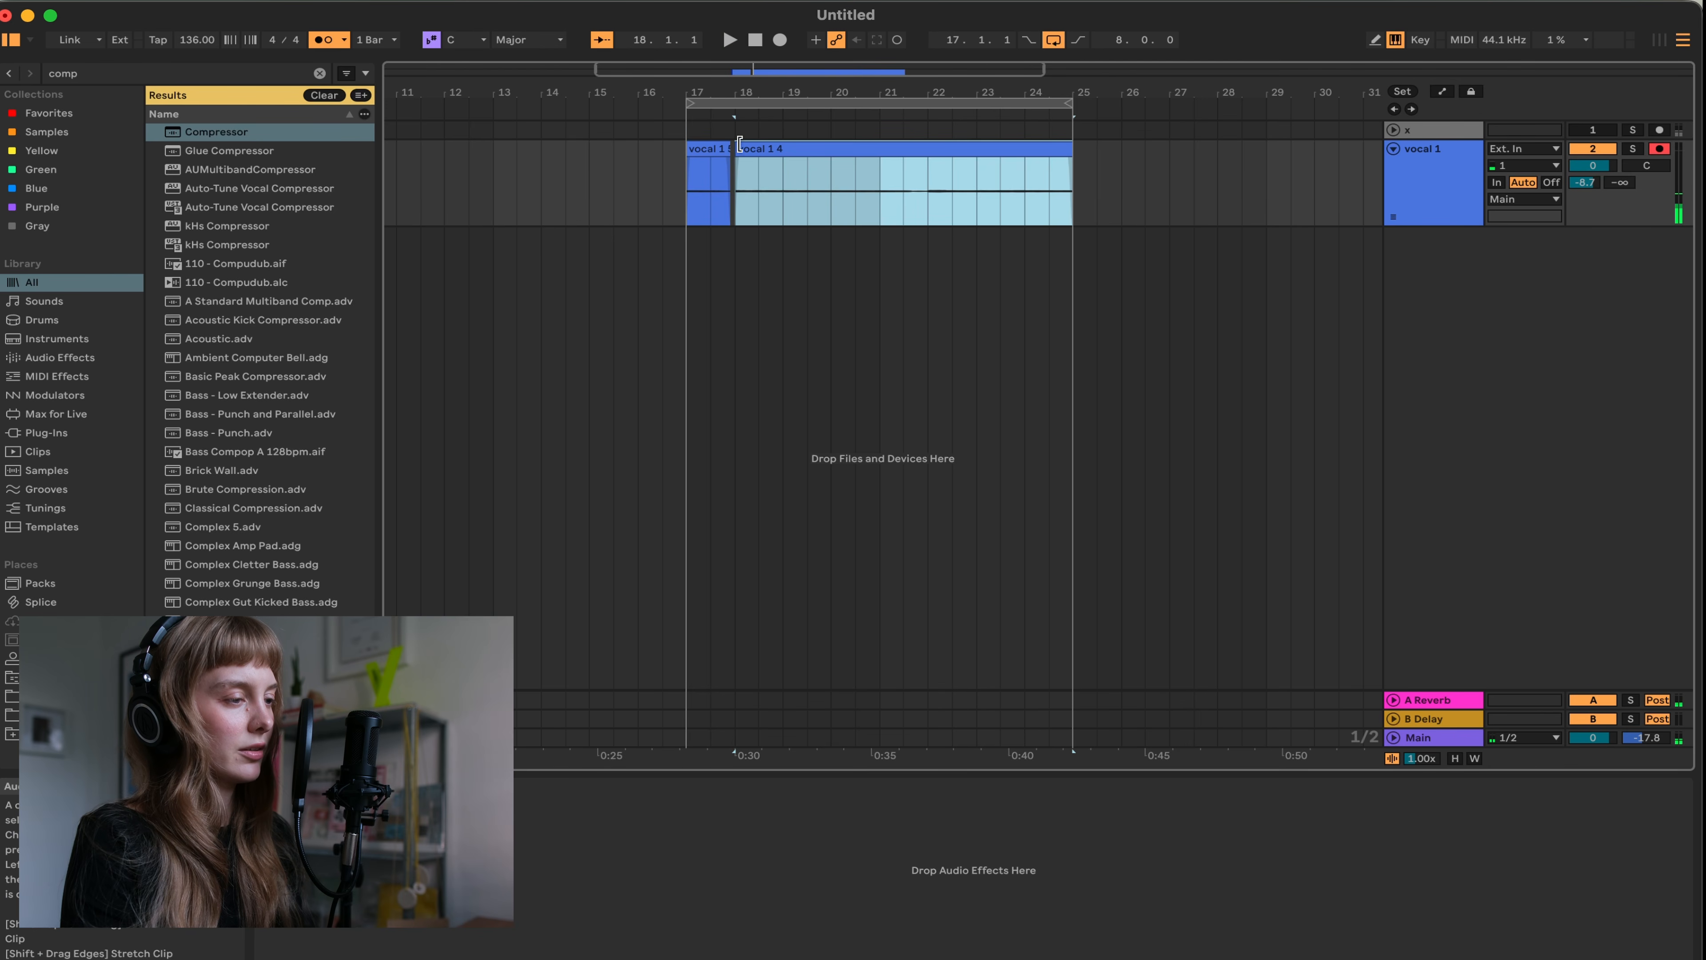
left_click_drag(761, 153, 725, 148)
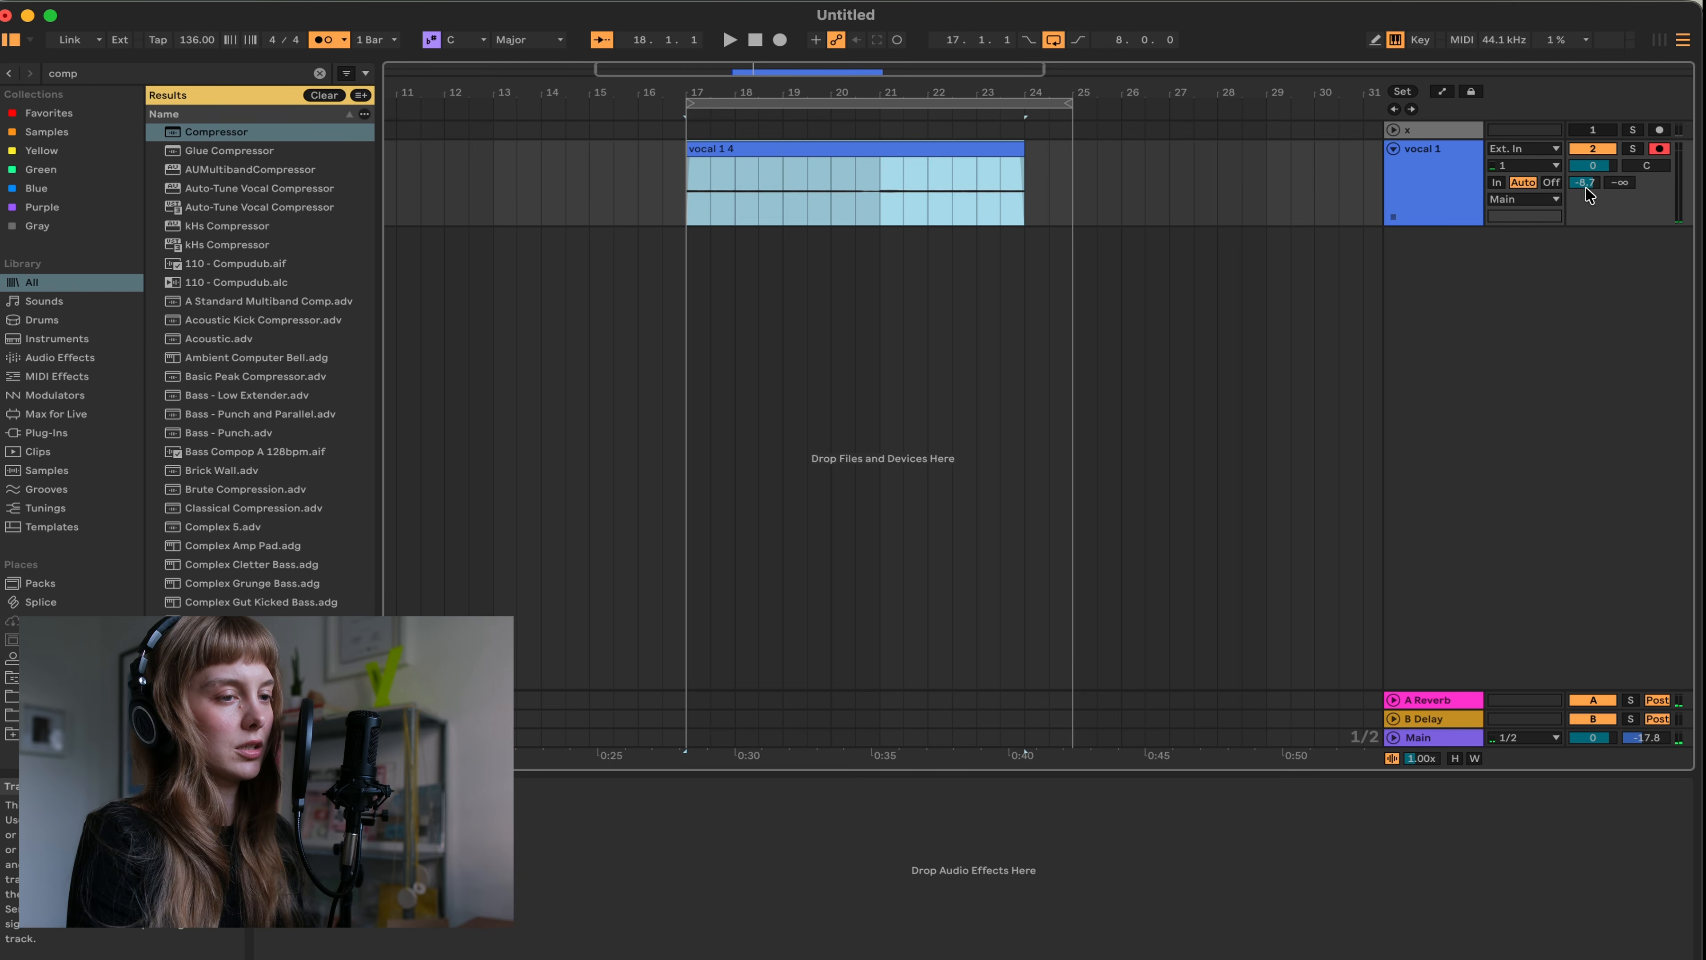
left_click_drag(1023, 153, 1082, 155)
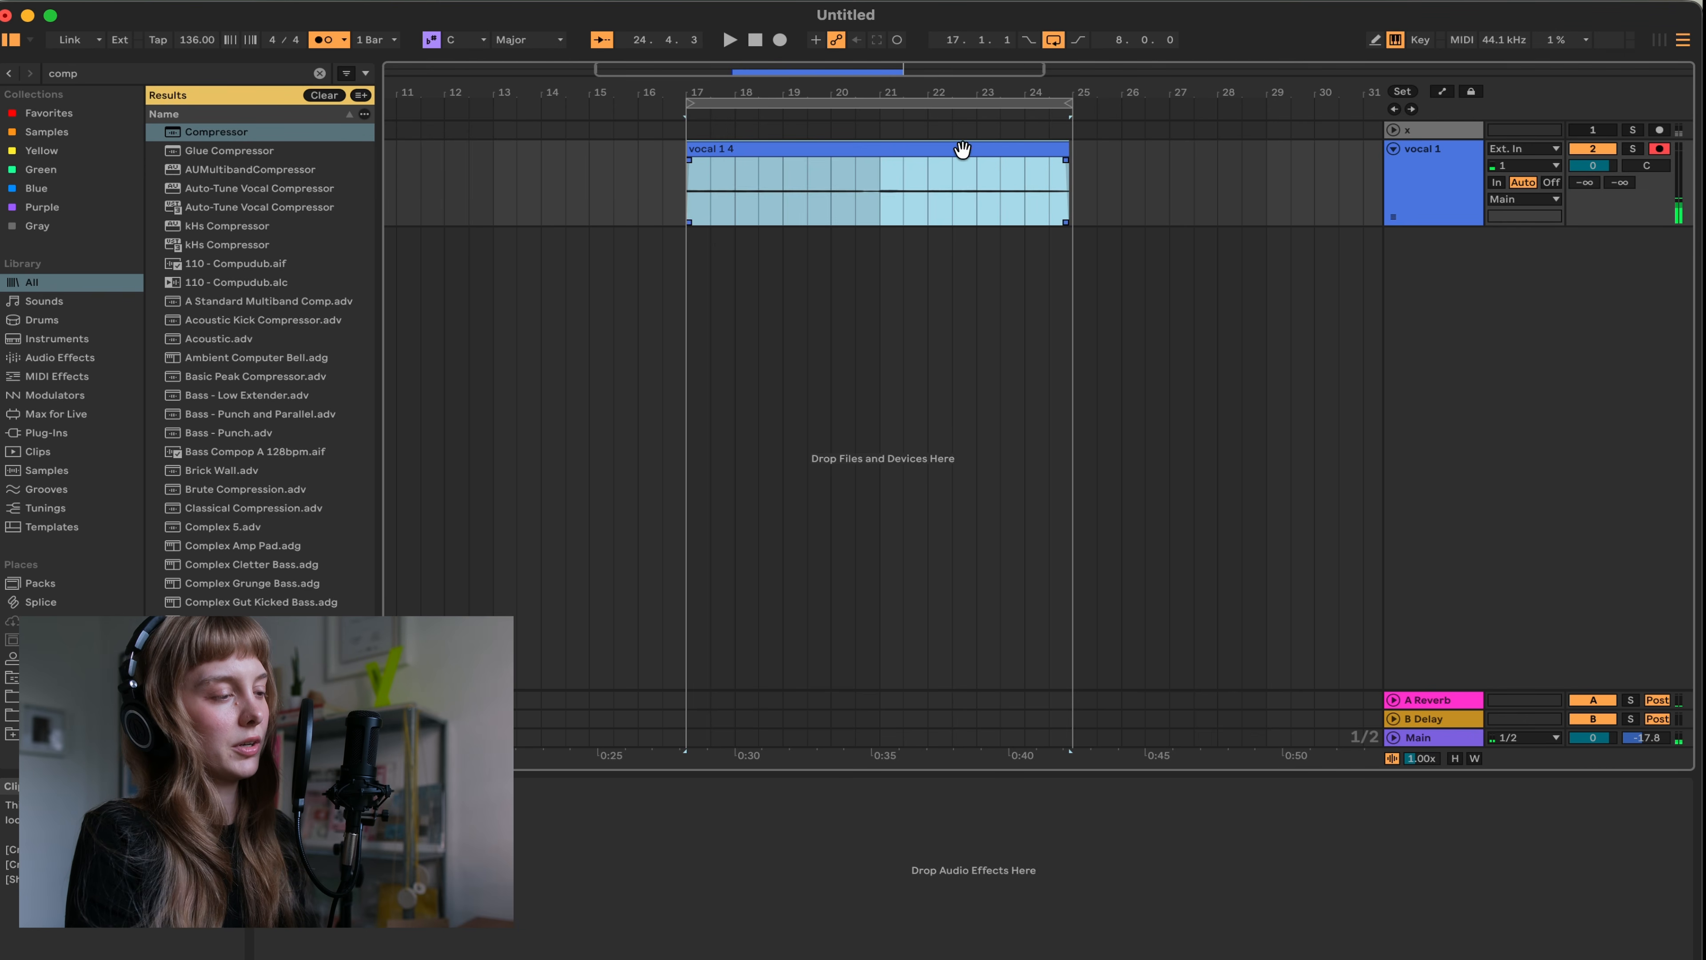
Step: Play back the looped vocal take and raise the vocal 1 track's reverb send to 0 dB
key("space")
scroll(751, 165, "up", 6)
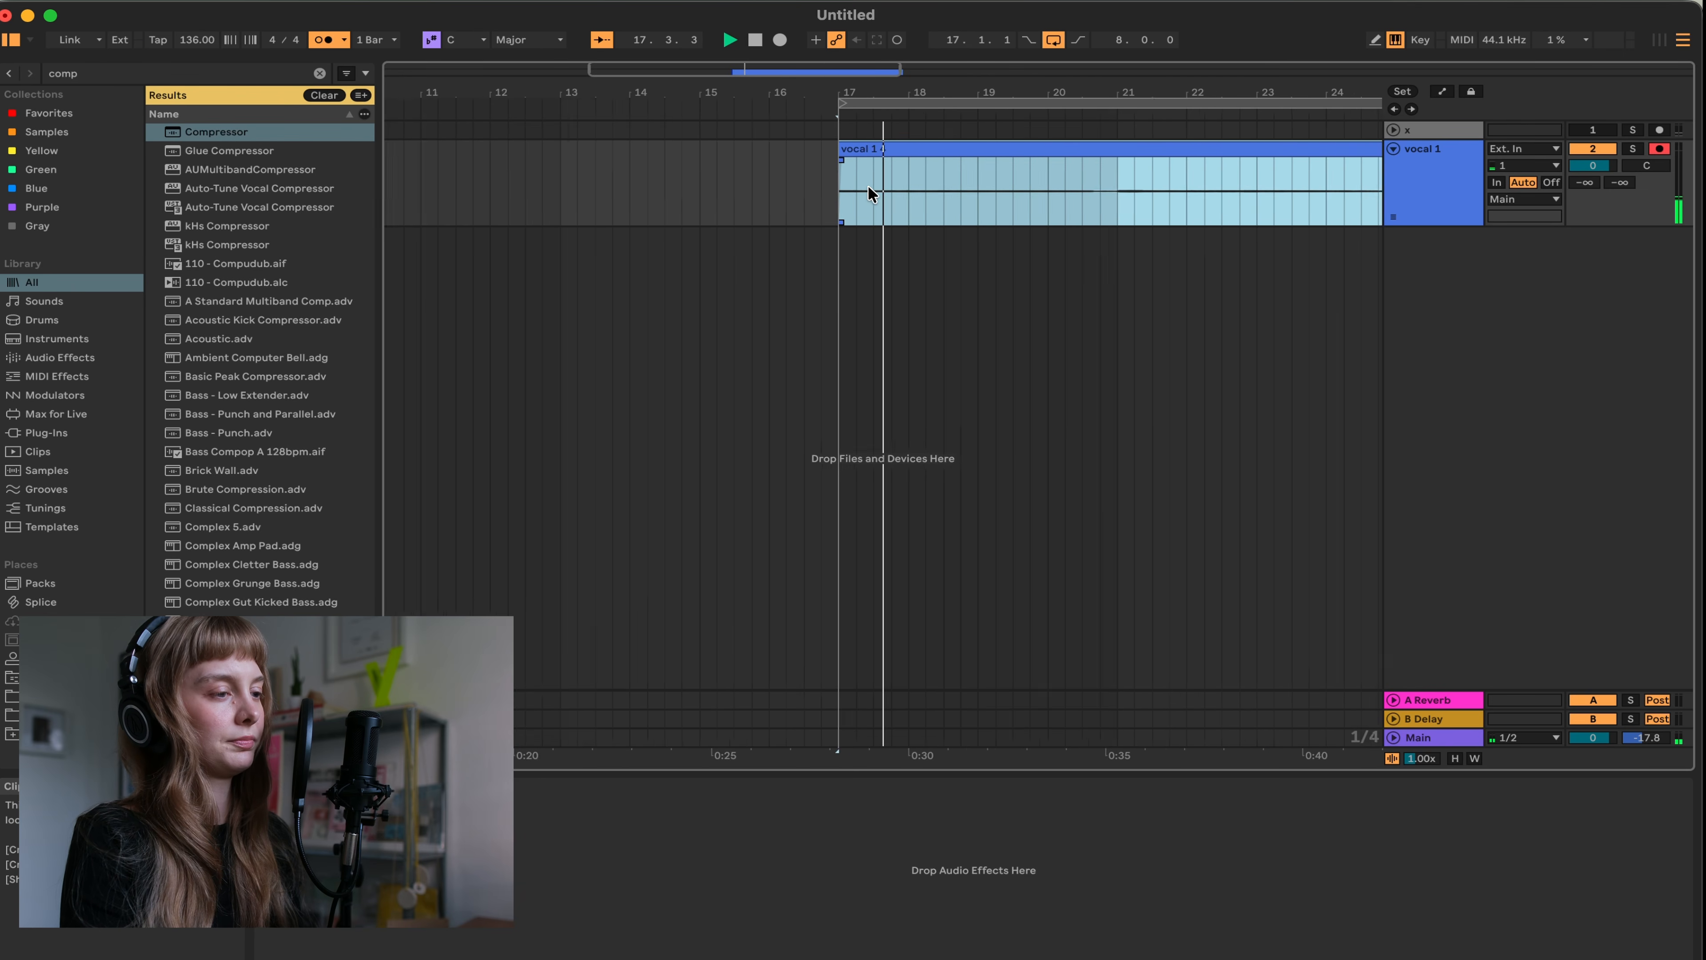
scroll(868, 185, "down", 5)
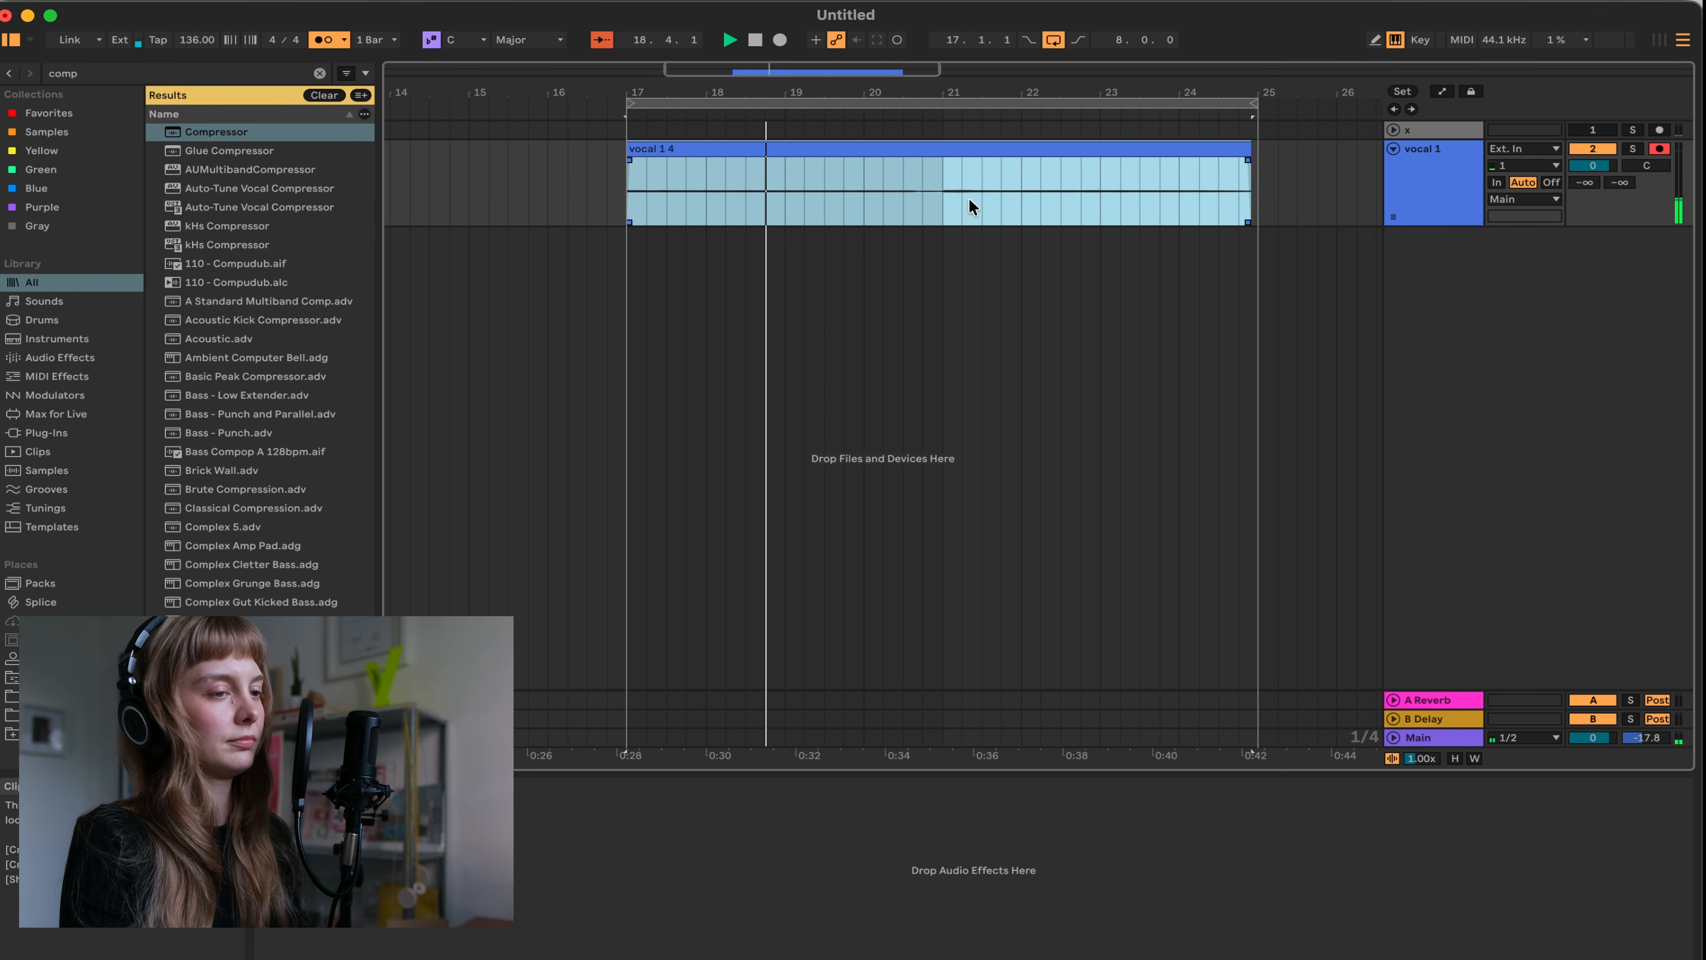
key("space")
left_click(1594, 180)
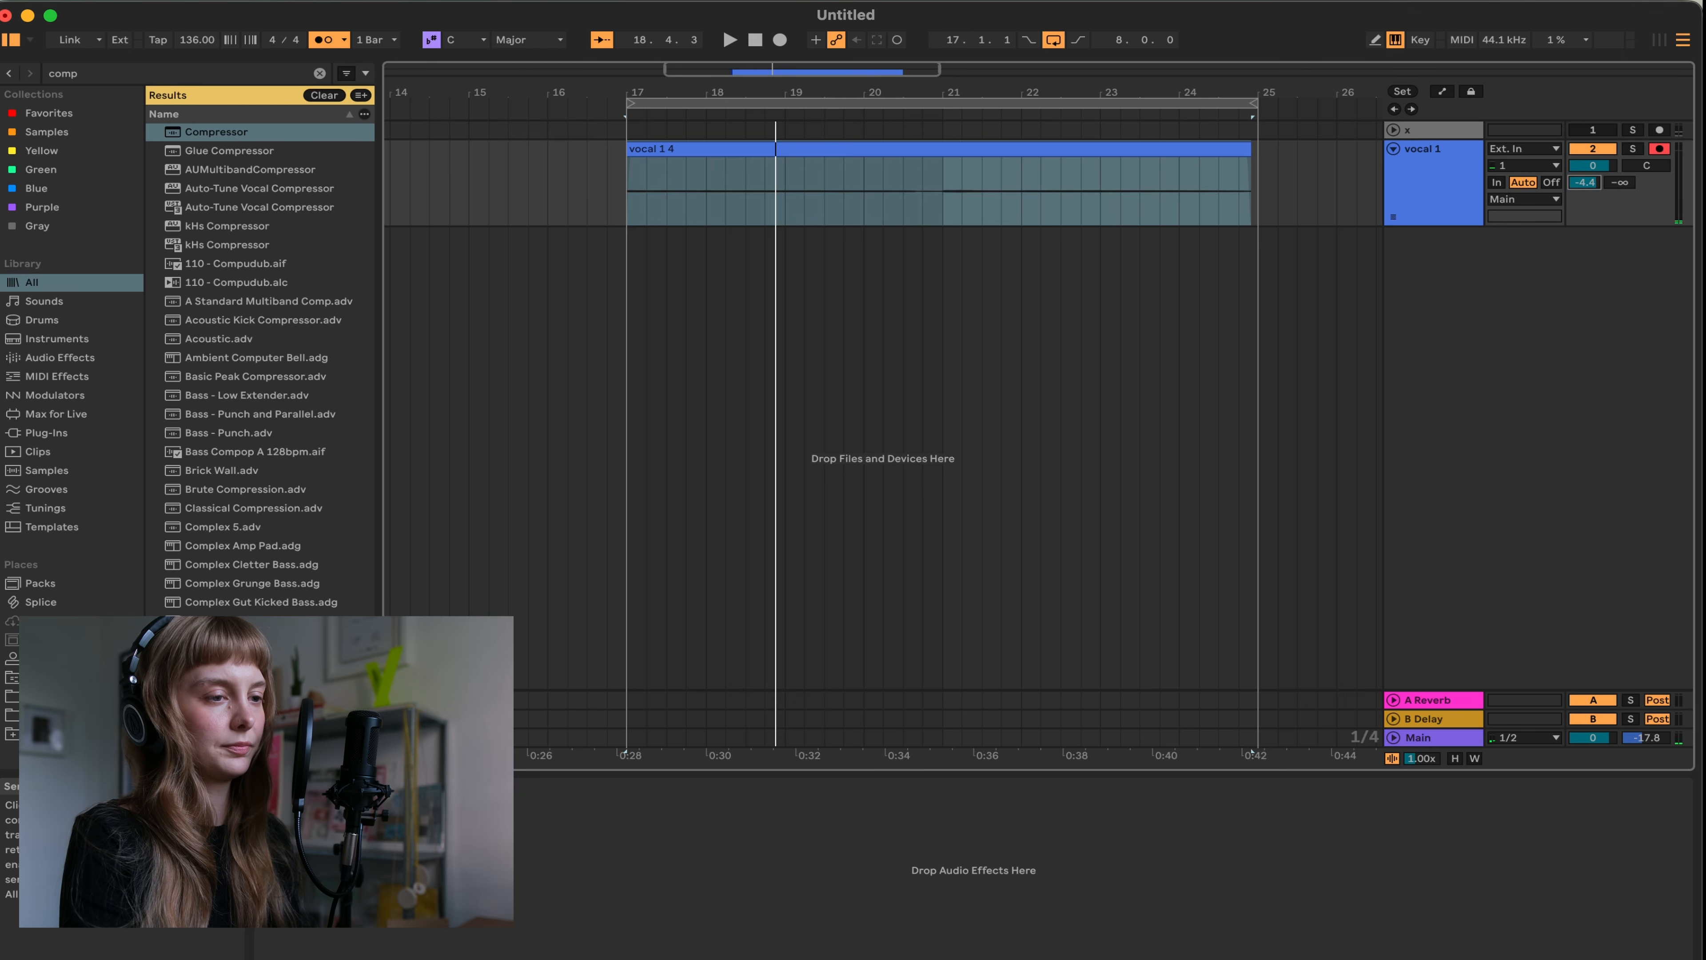
key("space")
left_click_drag(1589, 185, 1590, 165)
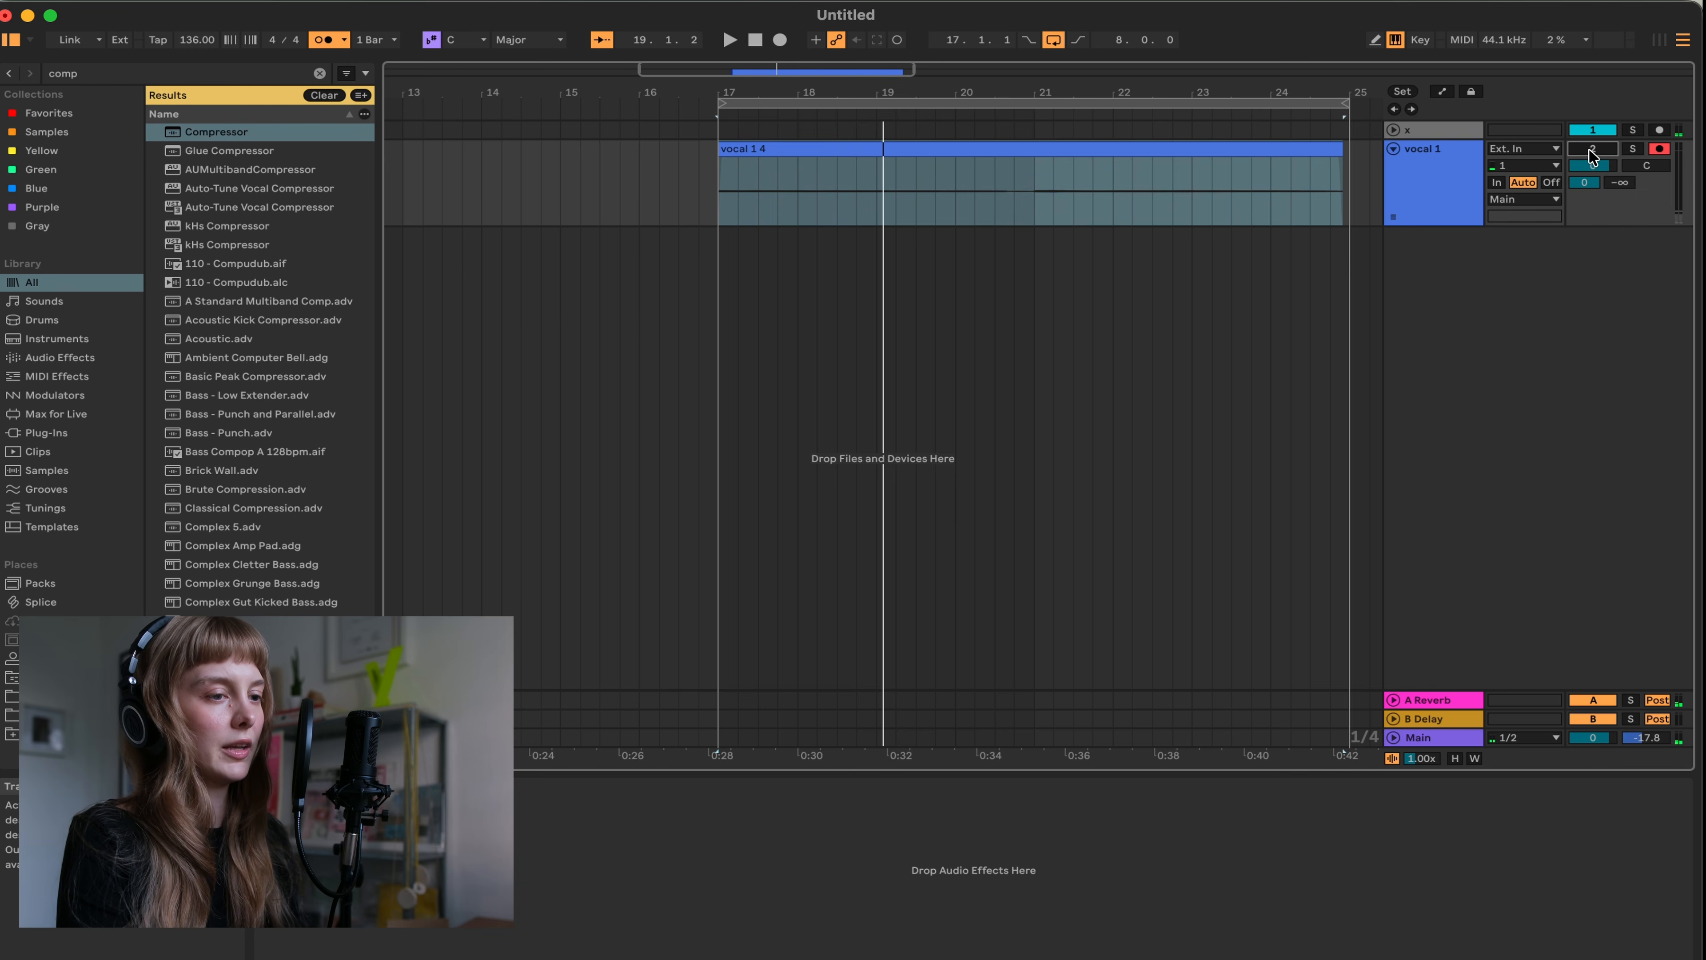
Step: Insert two new audio tracks below the vocal 1 track
right_click(1432, 316)
left_click(1475, 327)
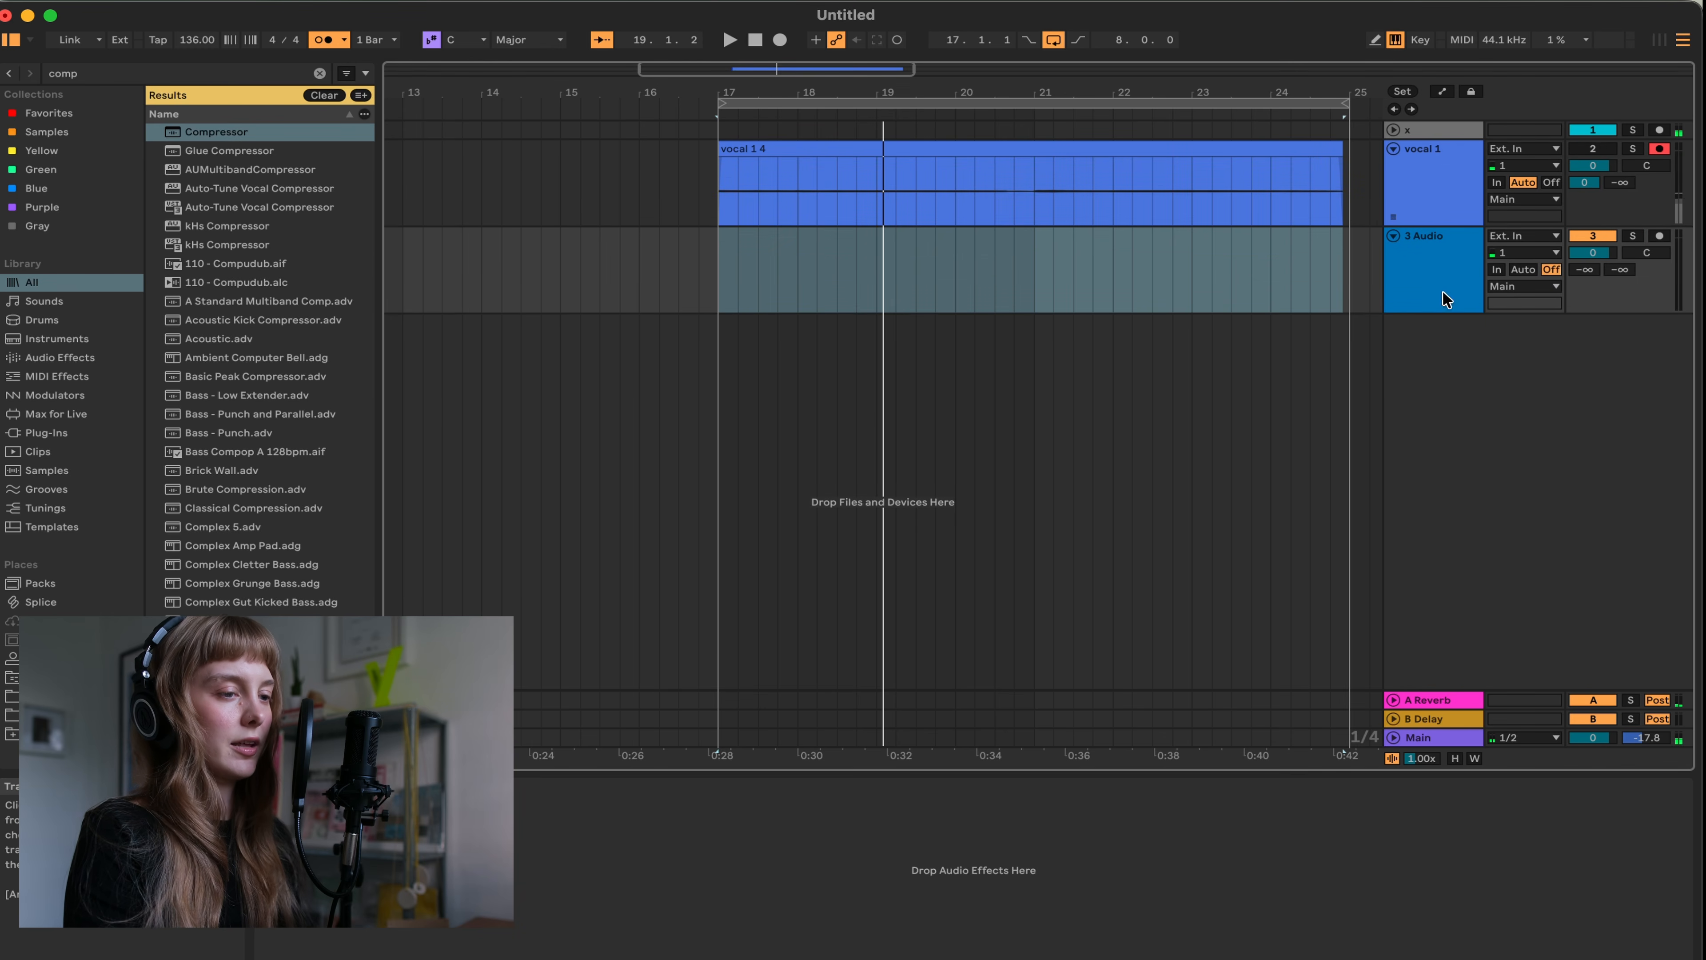
right_click(1419, 384)
left_click(1448, 395)
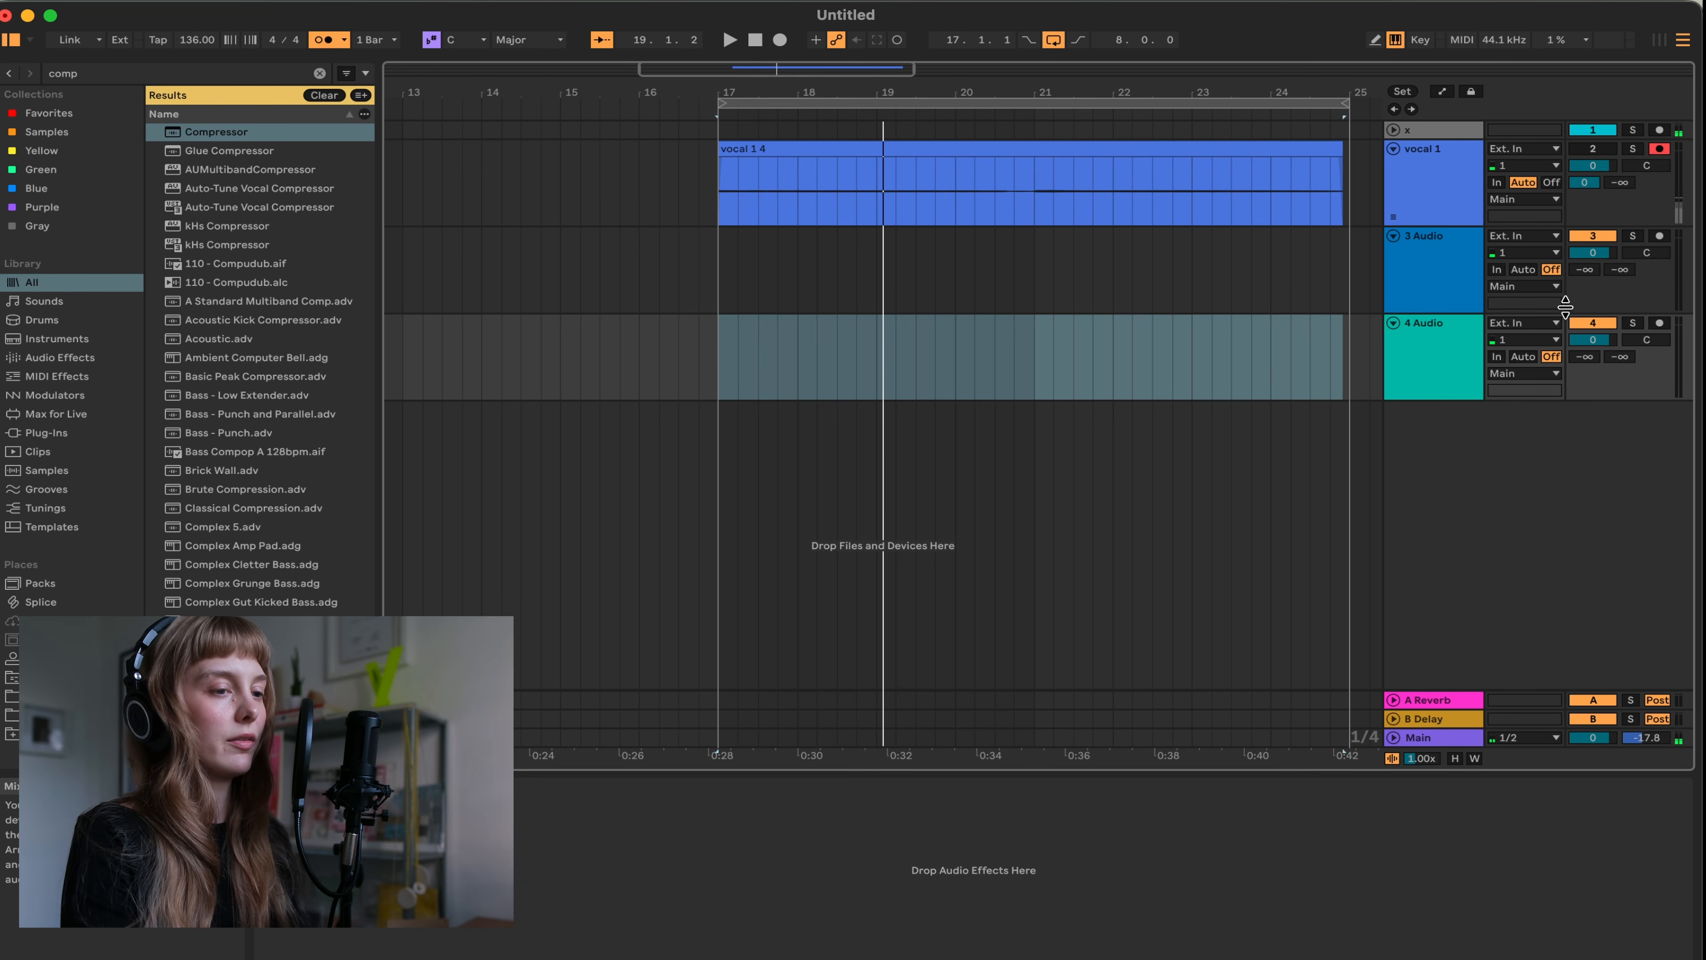
Step: Arm the 3 Audio track, set its monitoring to Auto and record a take over the loop
left_click(1660, 236)
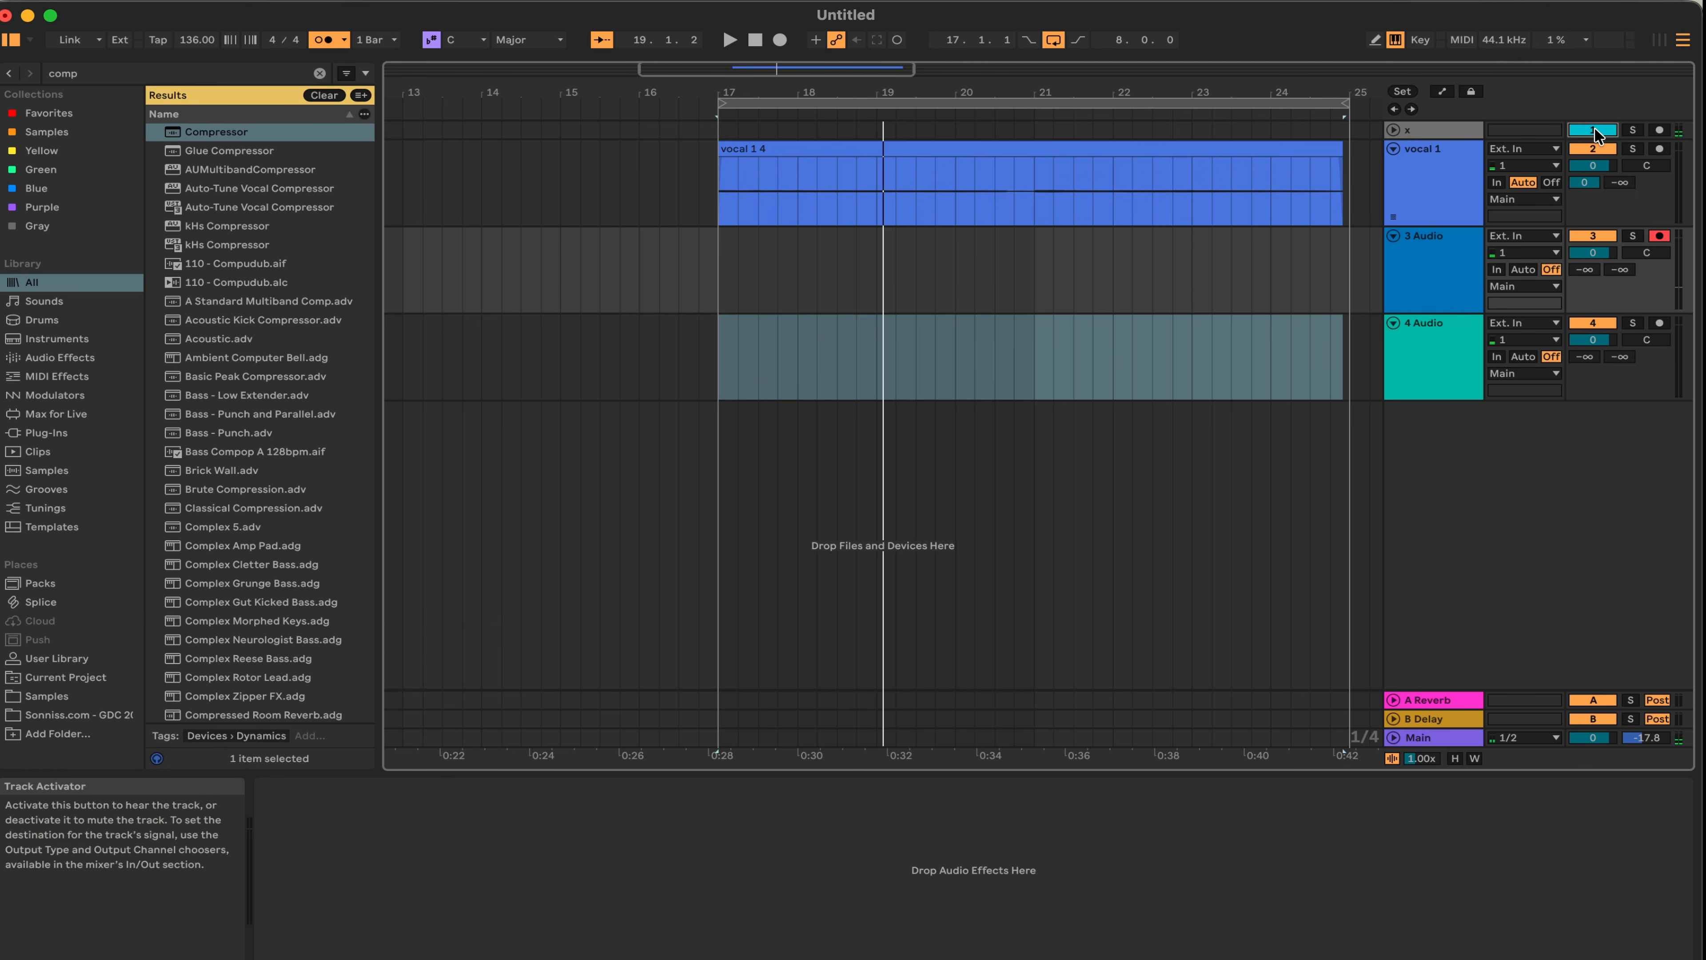
left_click(1522, 268)
left_click(780, 40)
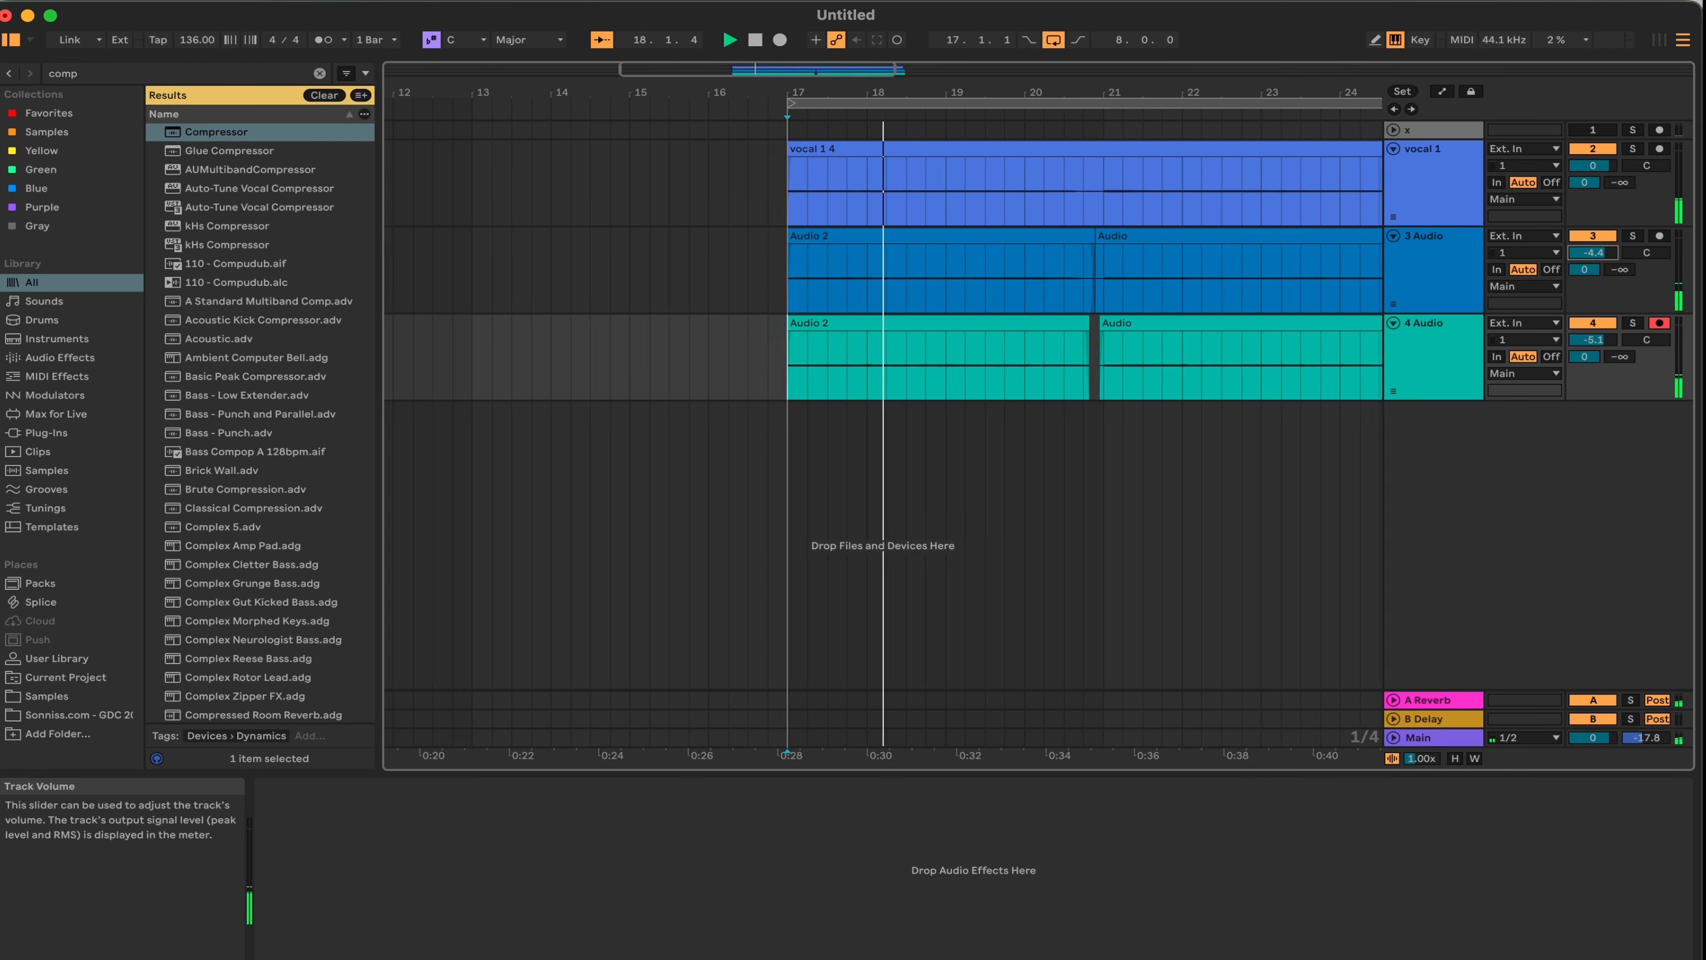
Step: Set the 3 Audio track to -4.0 dB panned 20R and the 4 Audio track to -6.7 dB panned 20L, and play the mix
left_click_drag(1598, 259, 1598, 274)
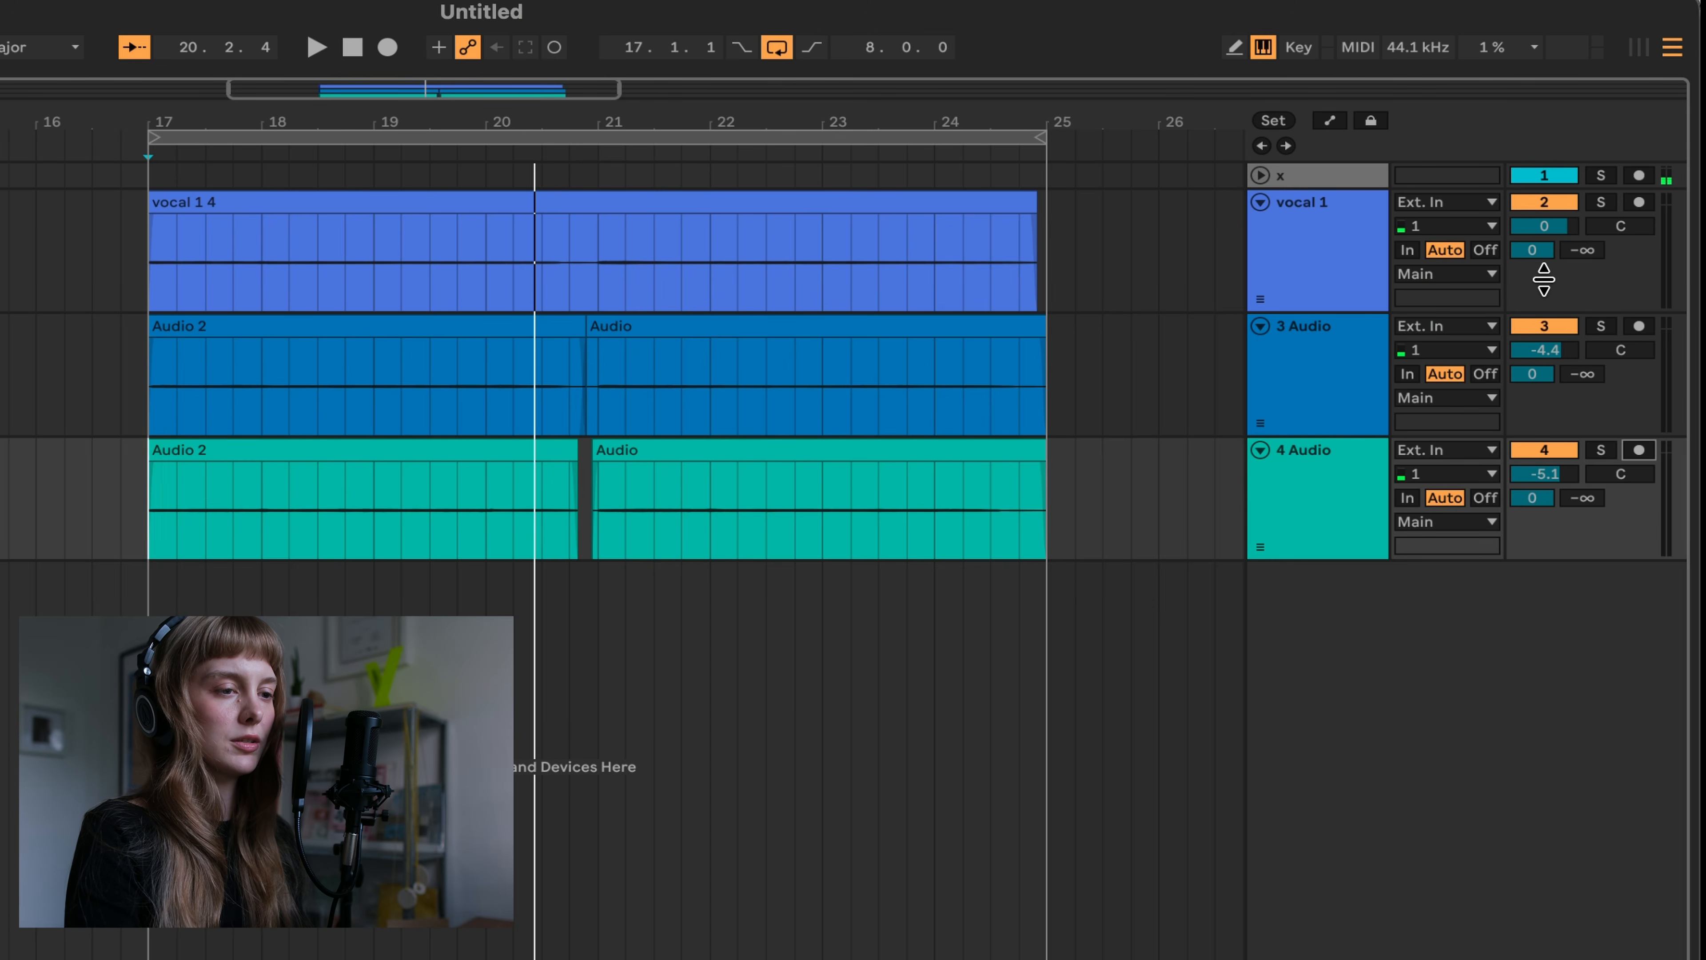
left_click_drag(1544, 474, 1544, 478)
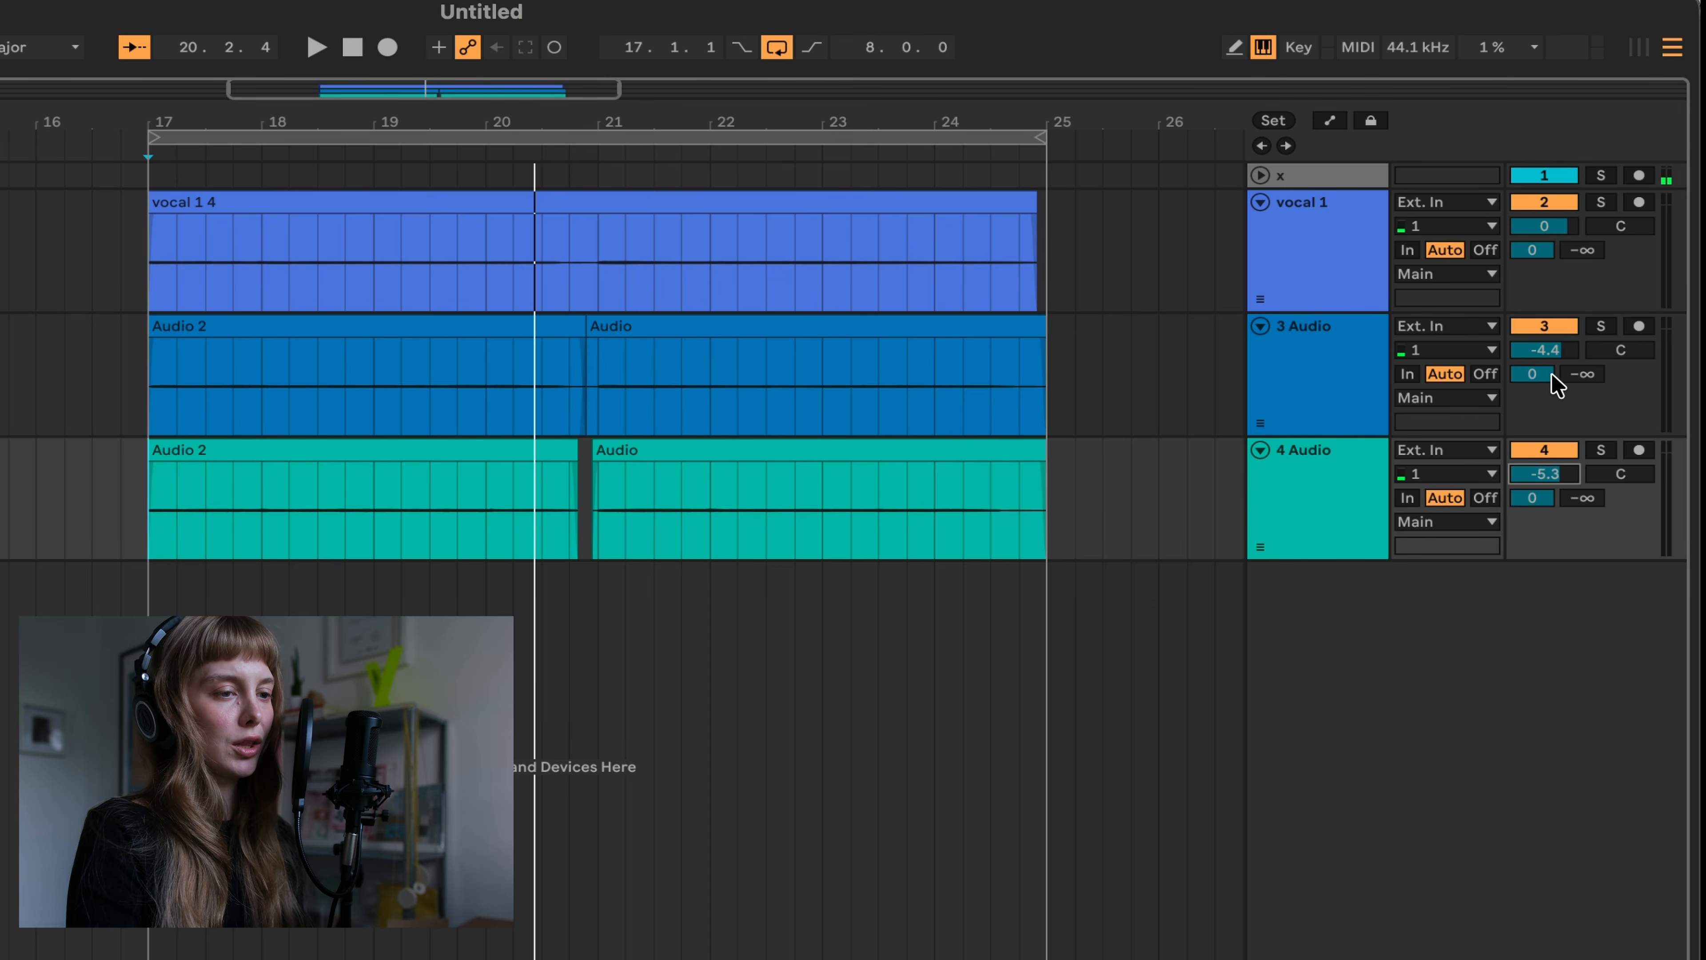
left_click(1544, 349)
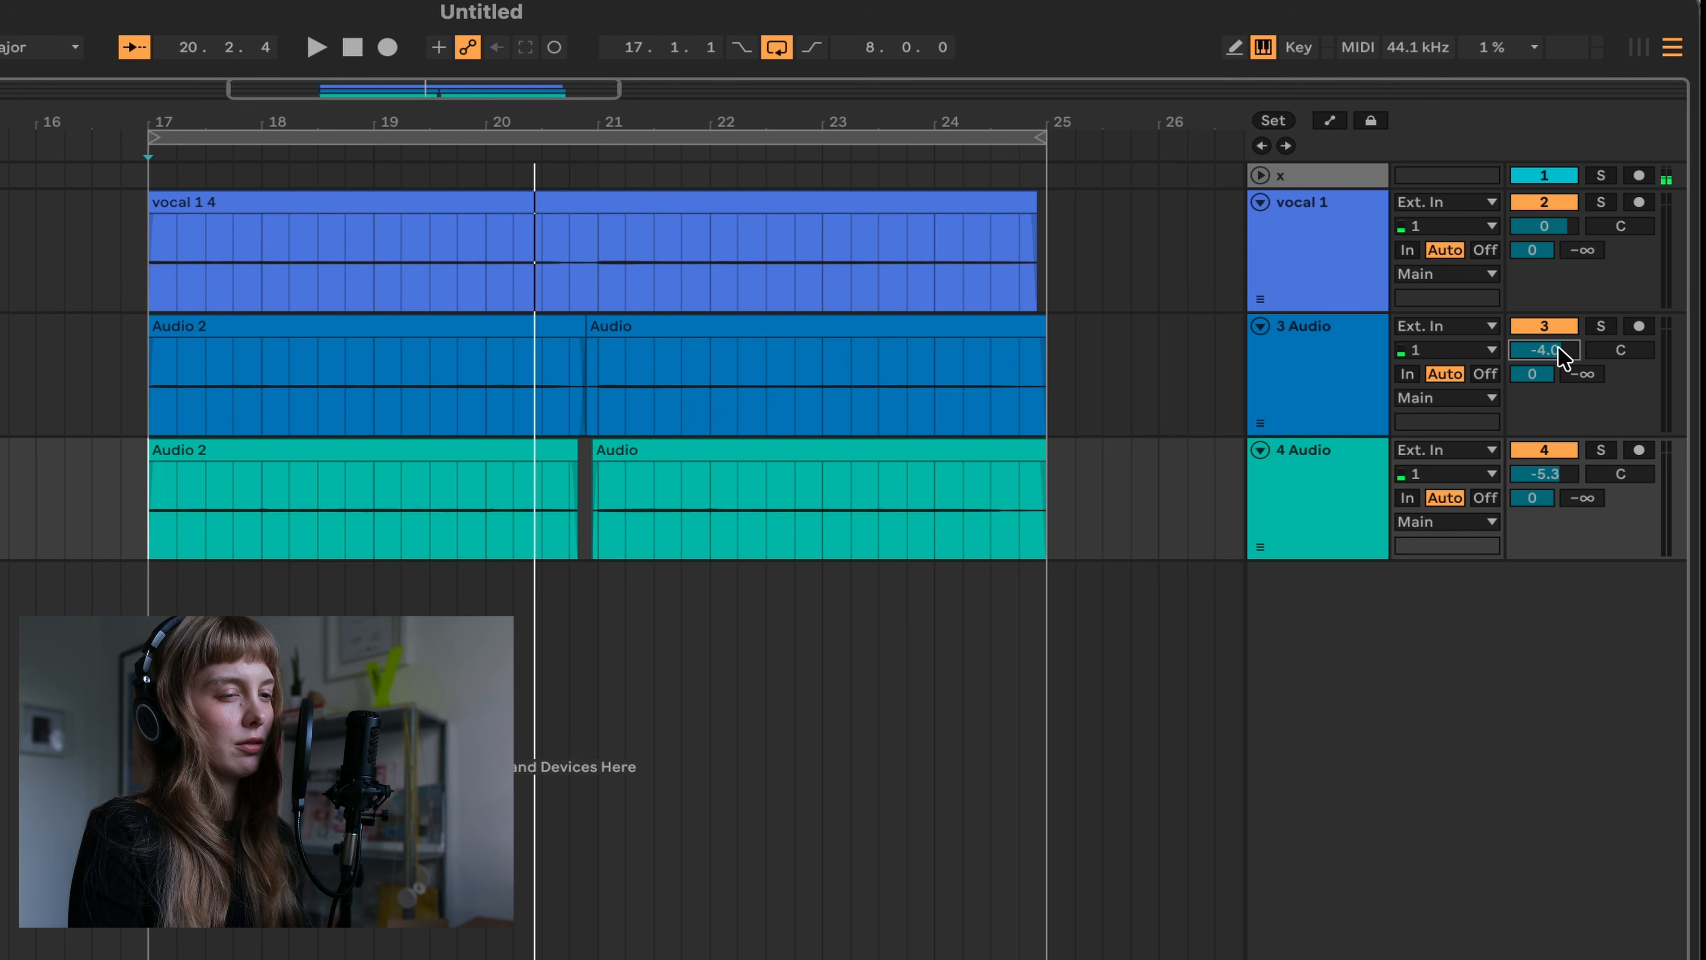
left_click(1558, 474)
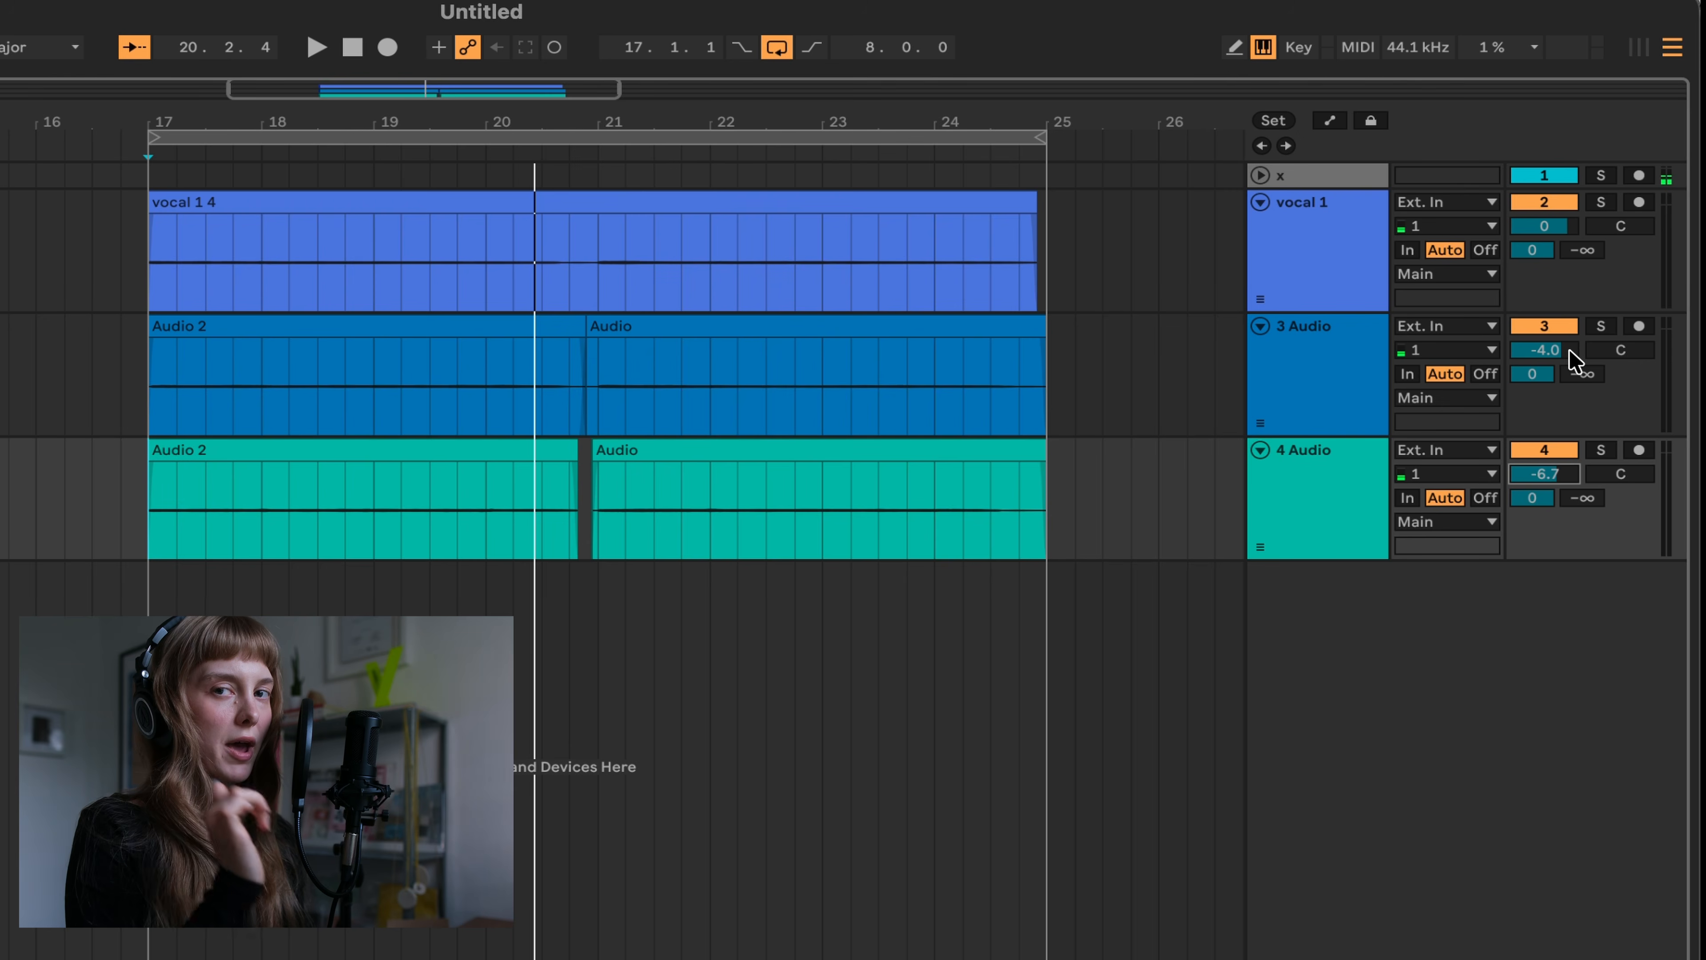
left_click(1631, 355)
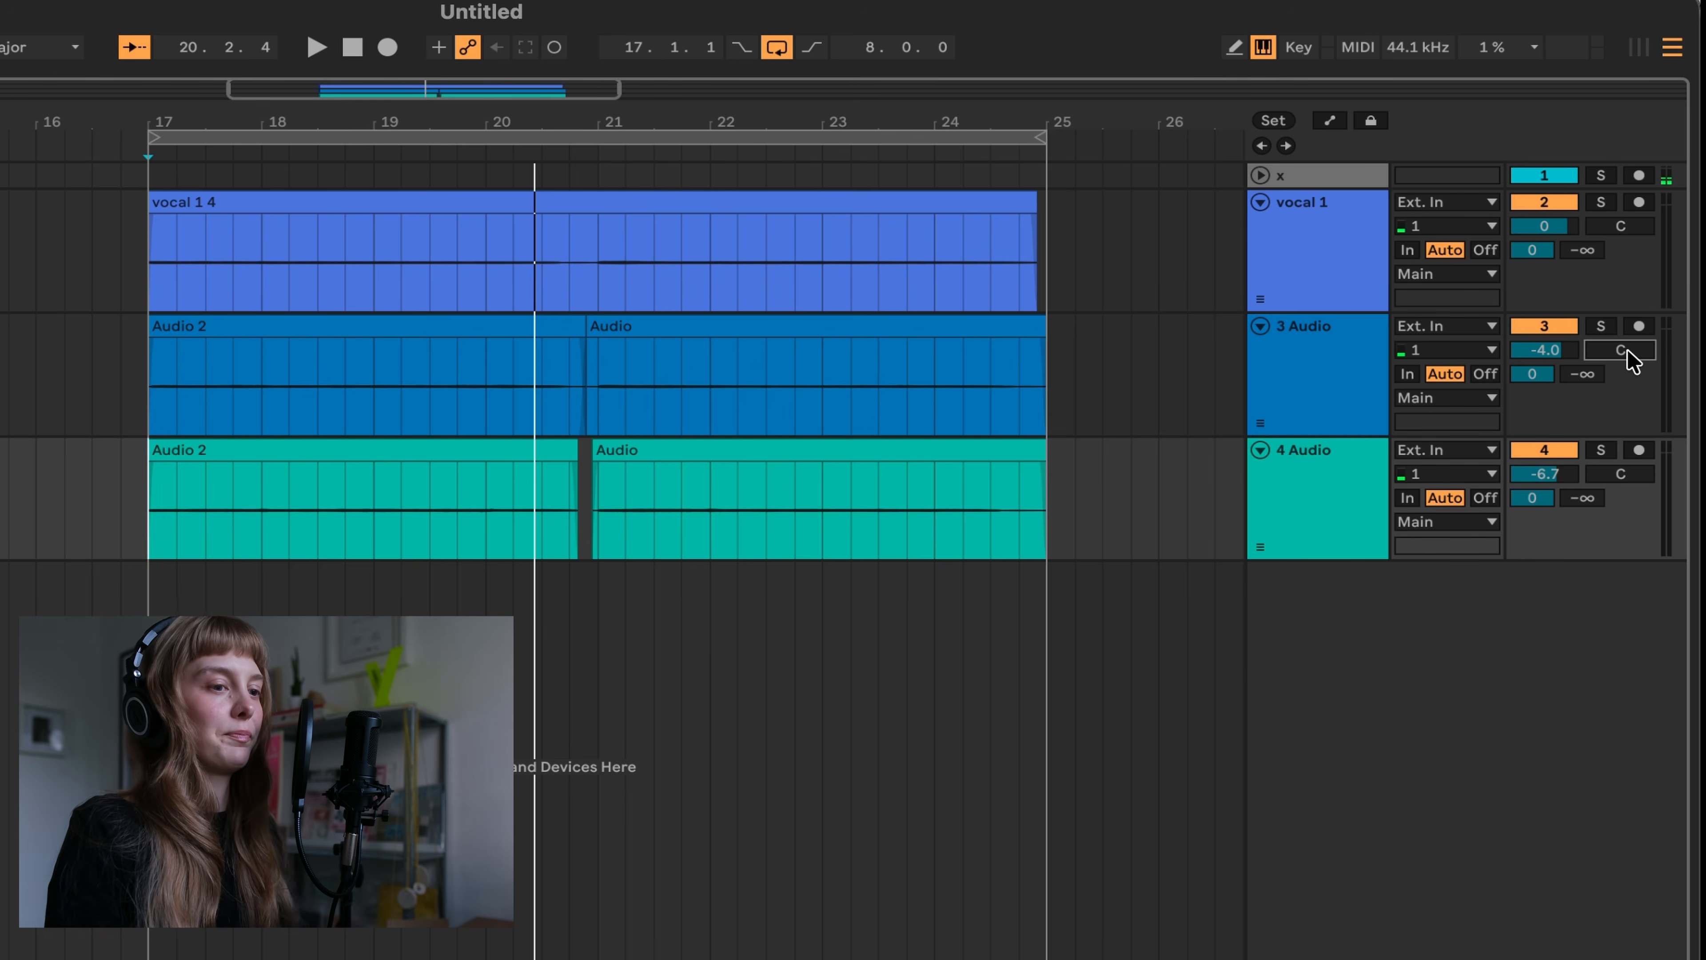
key("space")
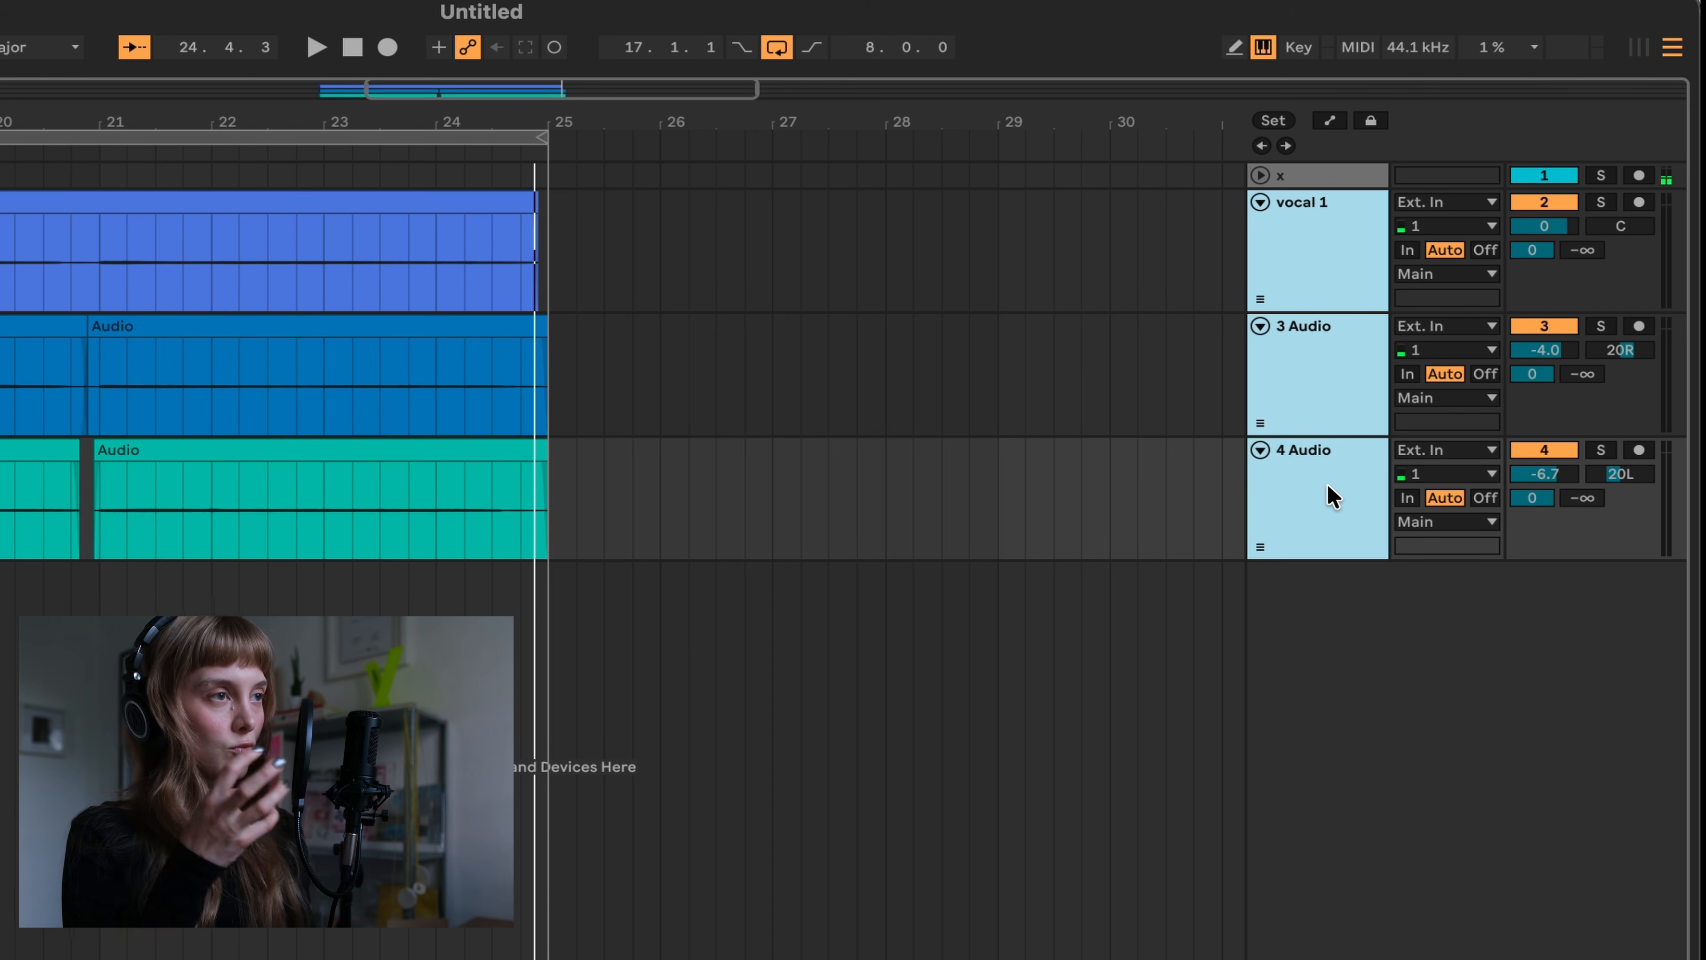
Step: Group the vocal 1, 3 Audio and 4 Audio tracks into one group track
key("super+g")
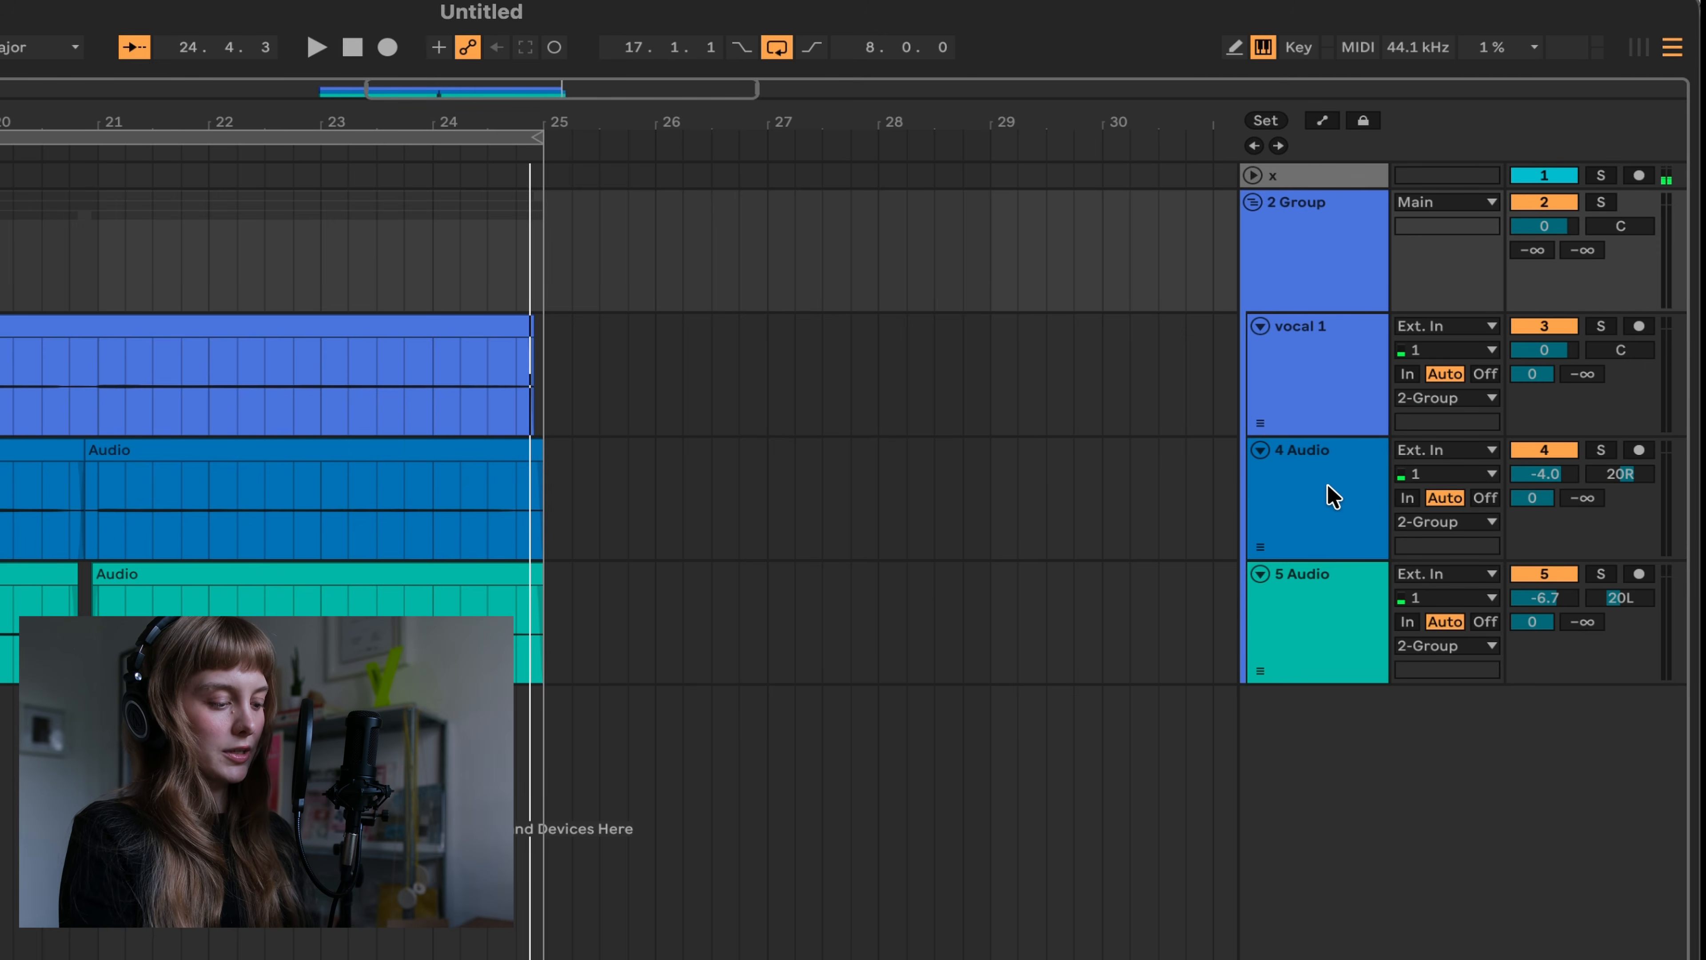
left_click(1316, 370)
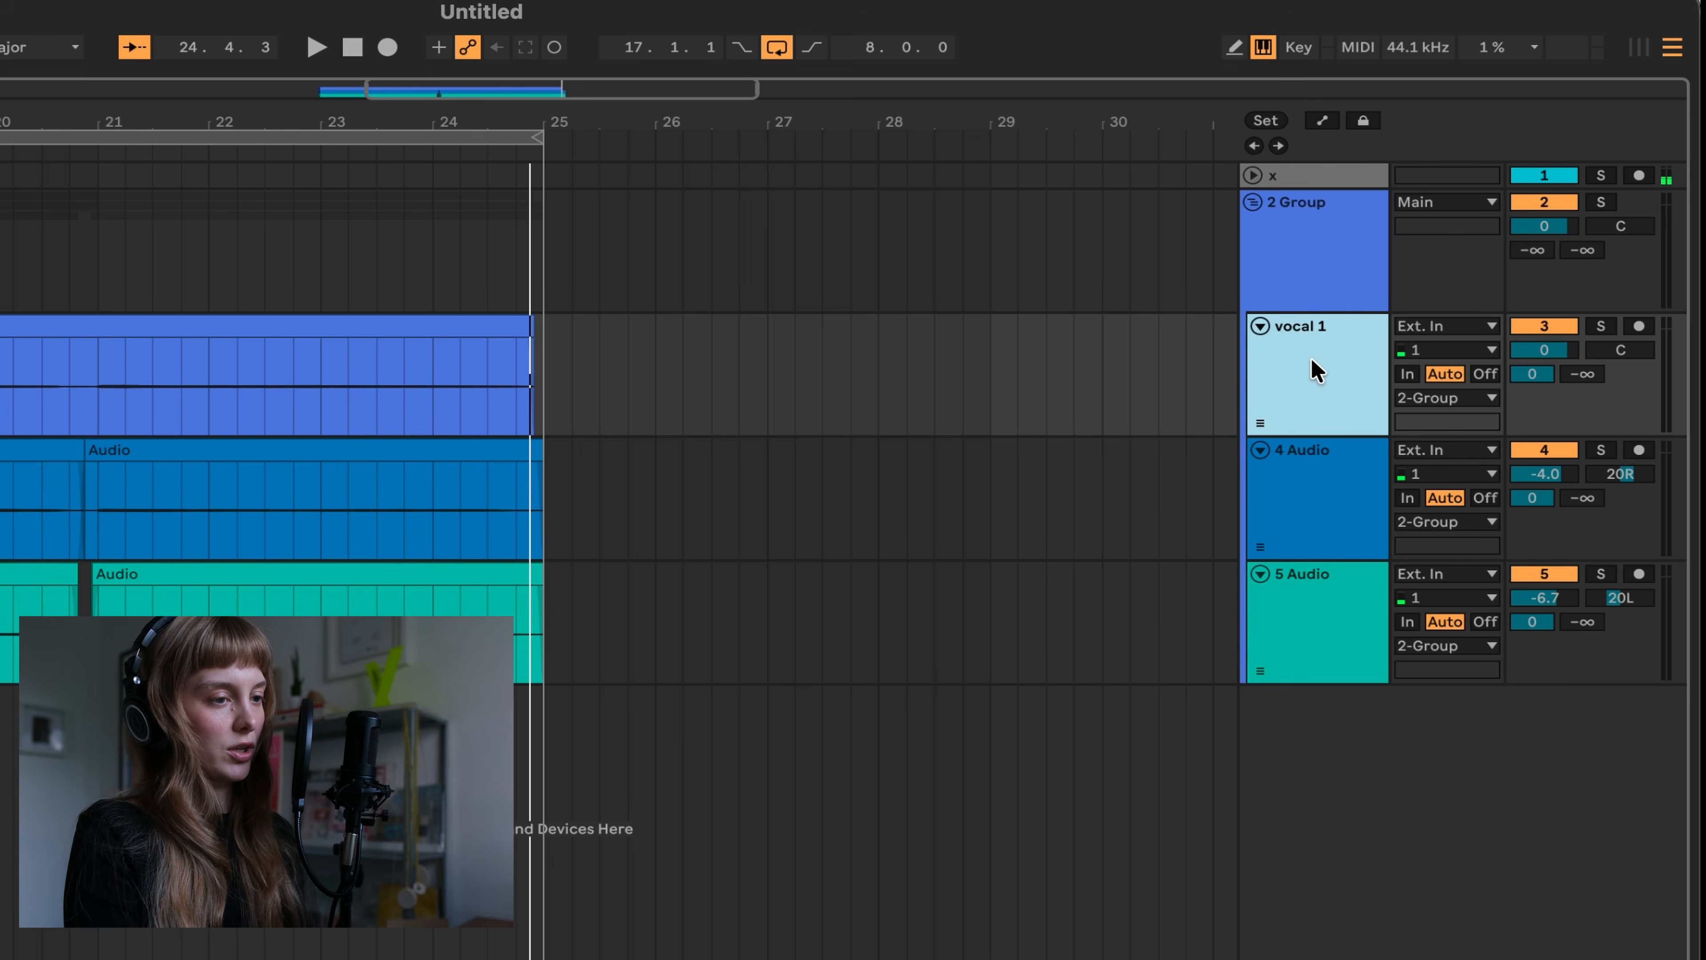
left_click(1296, 650)
Step: Move the reverb send from the three grouped tracks to the group at -5.3 dB and rename the group as harmony group
left_click(1330, 268)
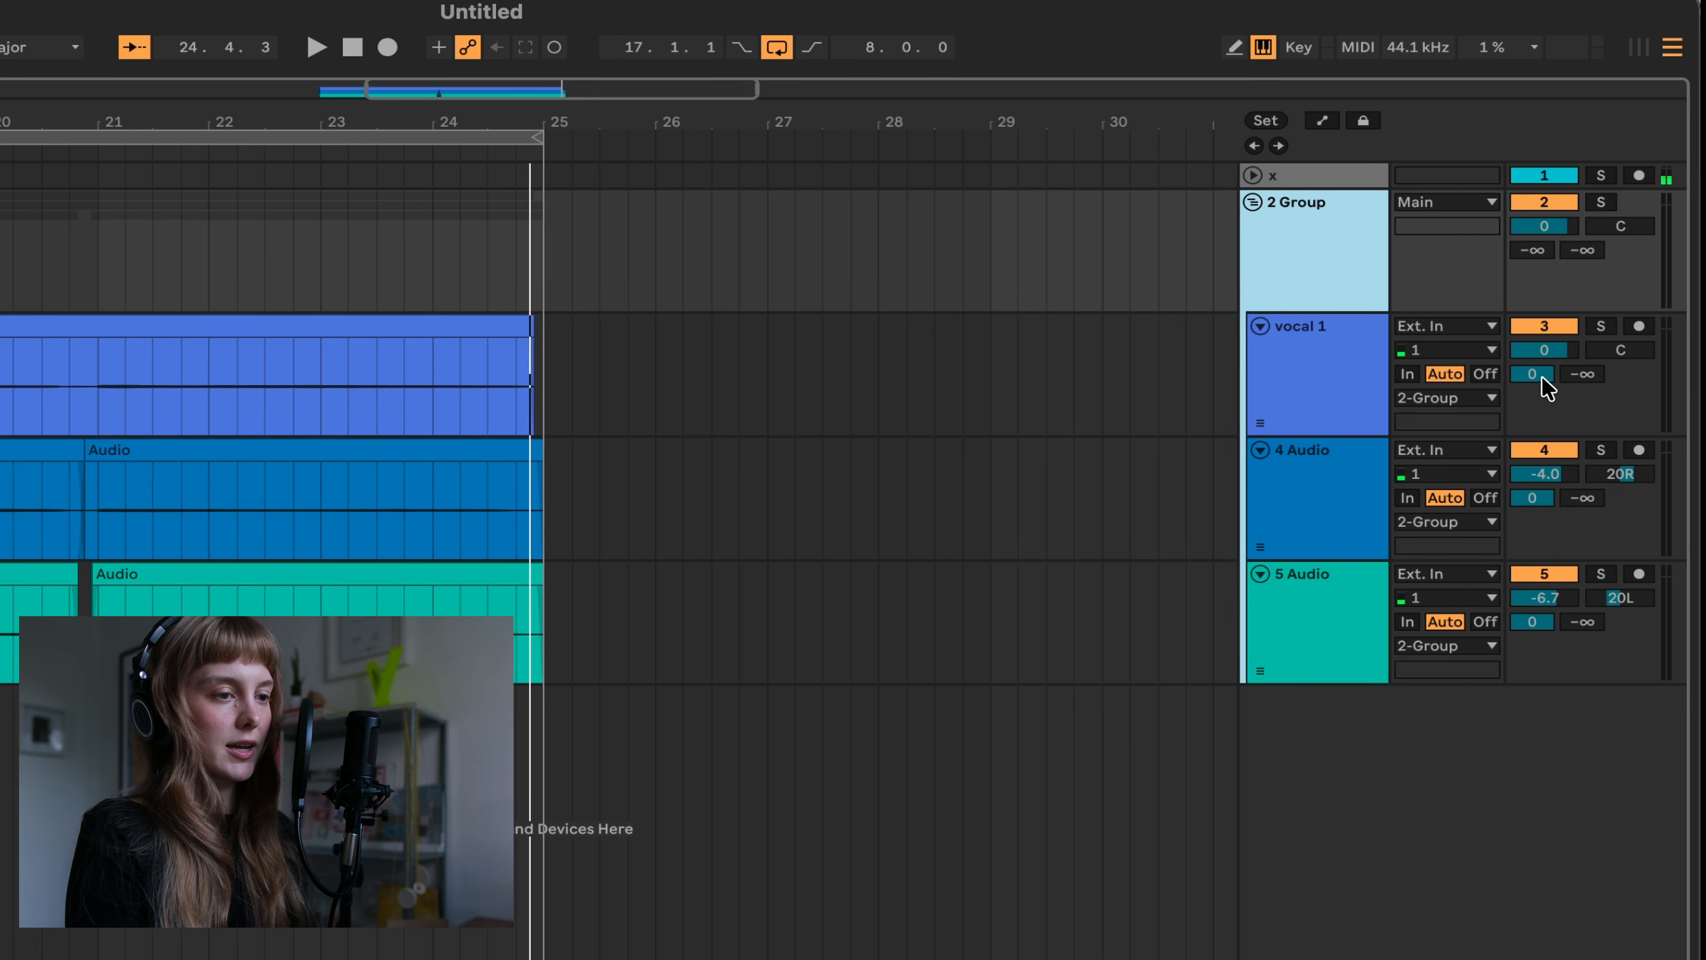
left_click_drag(1531, 374, 1531, 378)
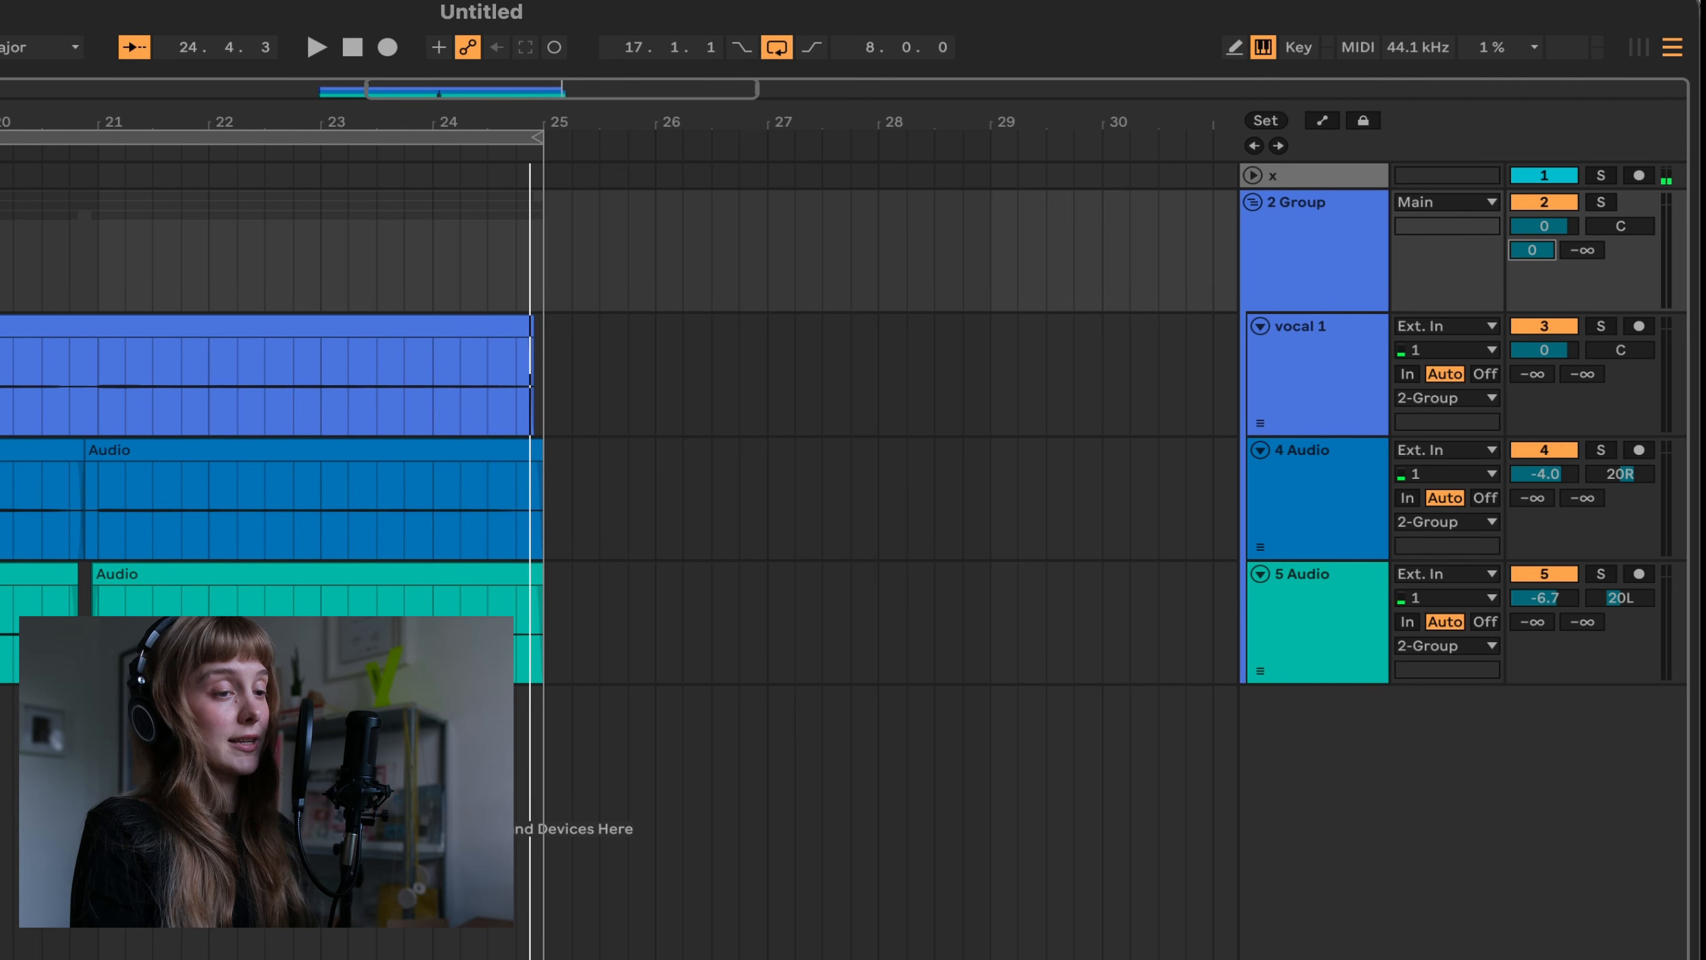
left_click(1276, 259)
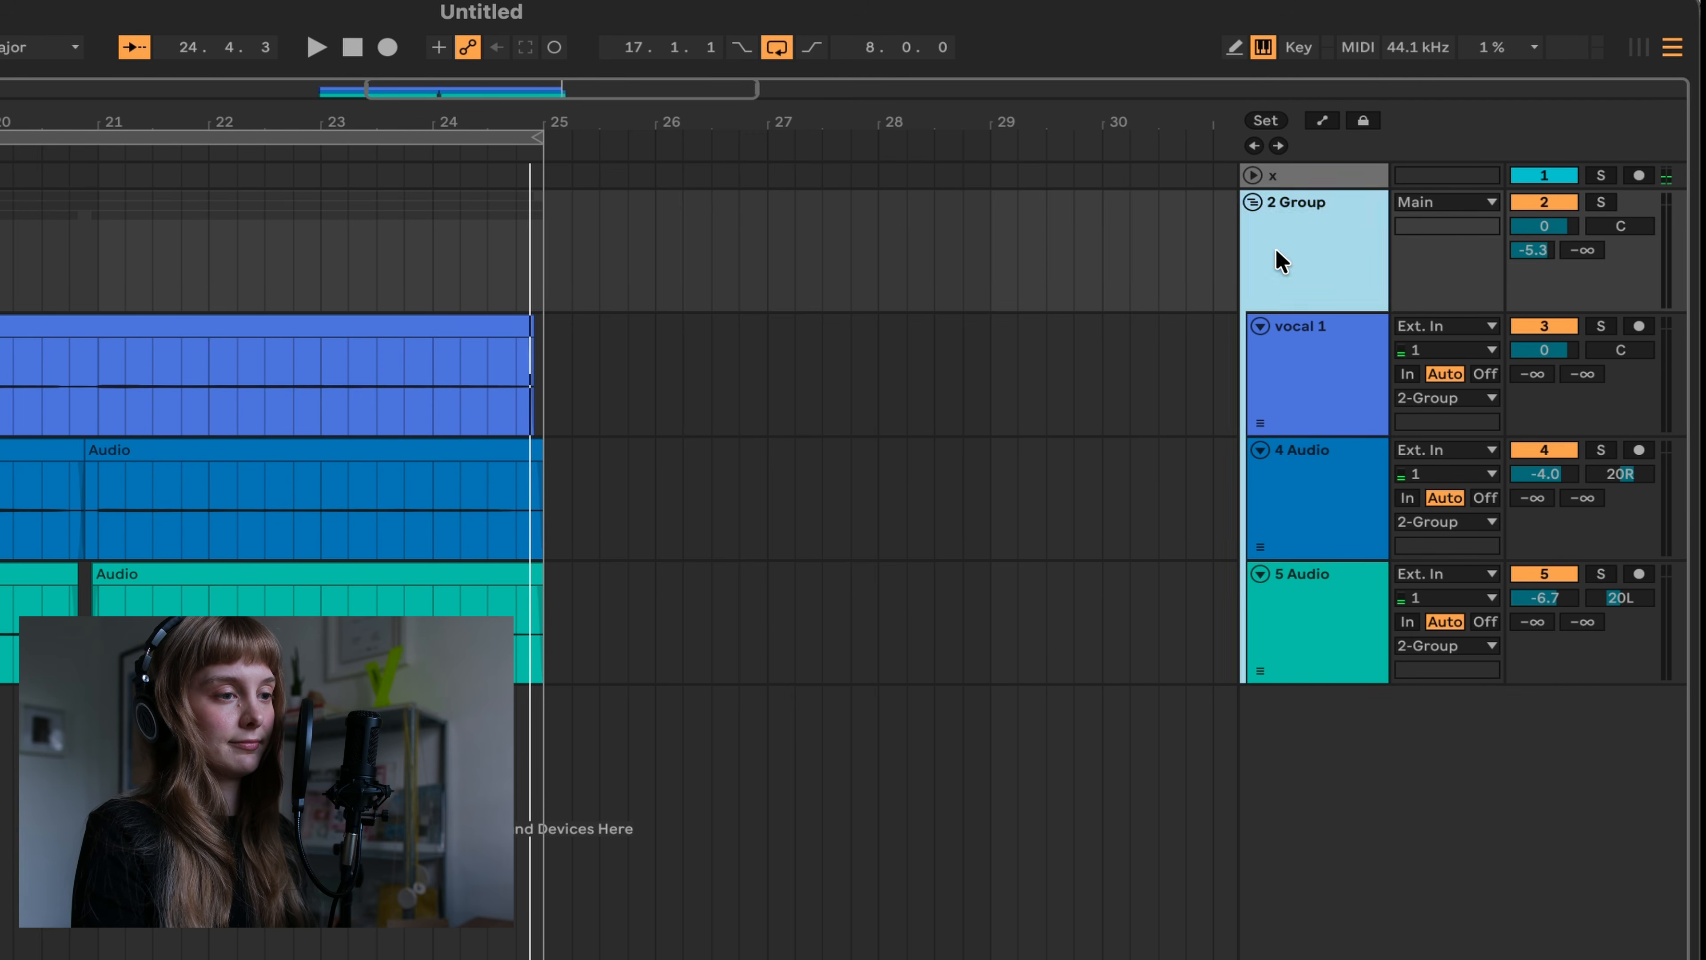
Step: Insert an audio track below the harmony group, rename it main vocal and arm it for recording
right_click(1341, 736)
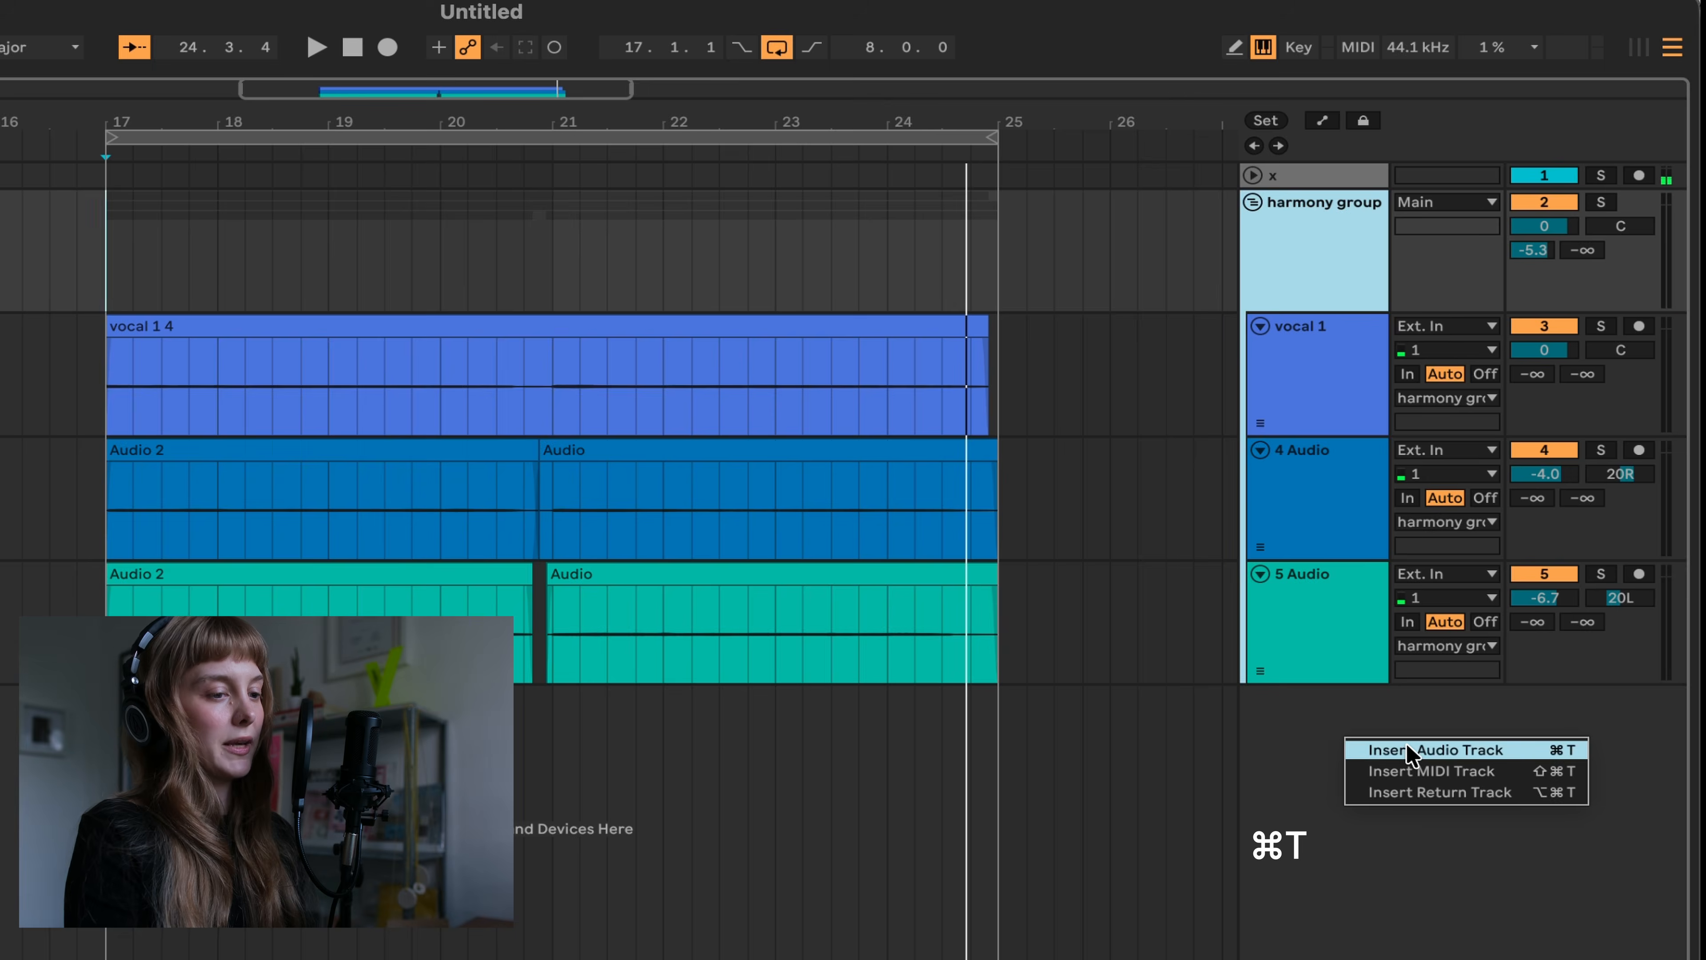
left_click(1411, 751)
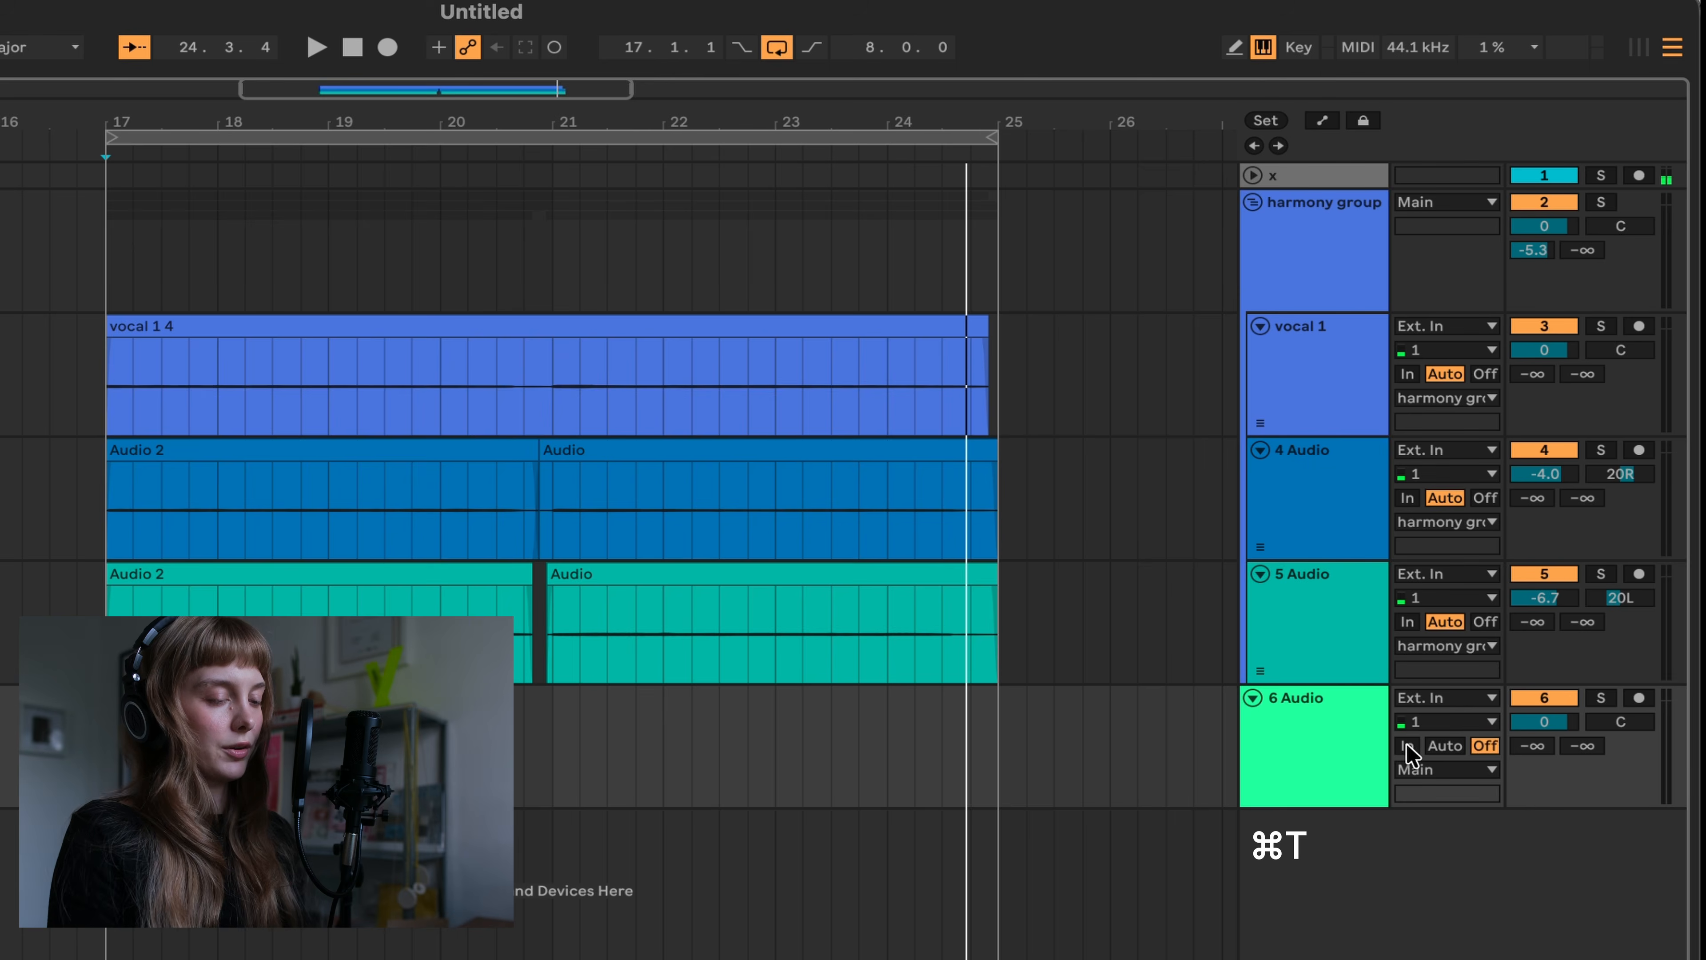
right_click(1322, 739)
key("Escape")
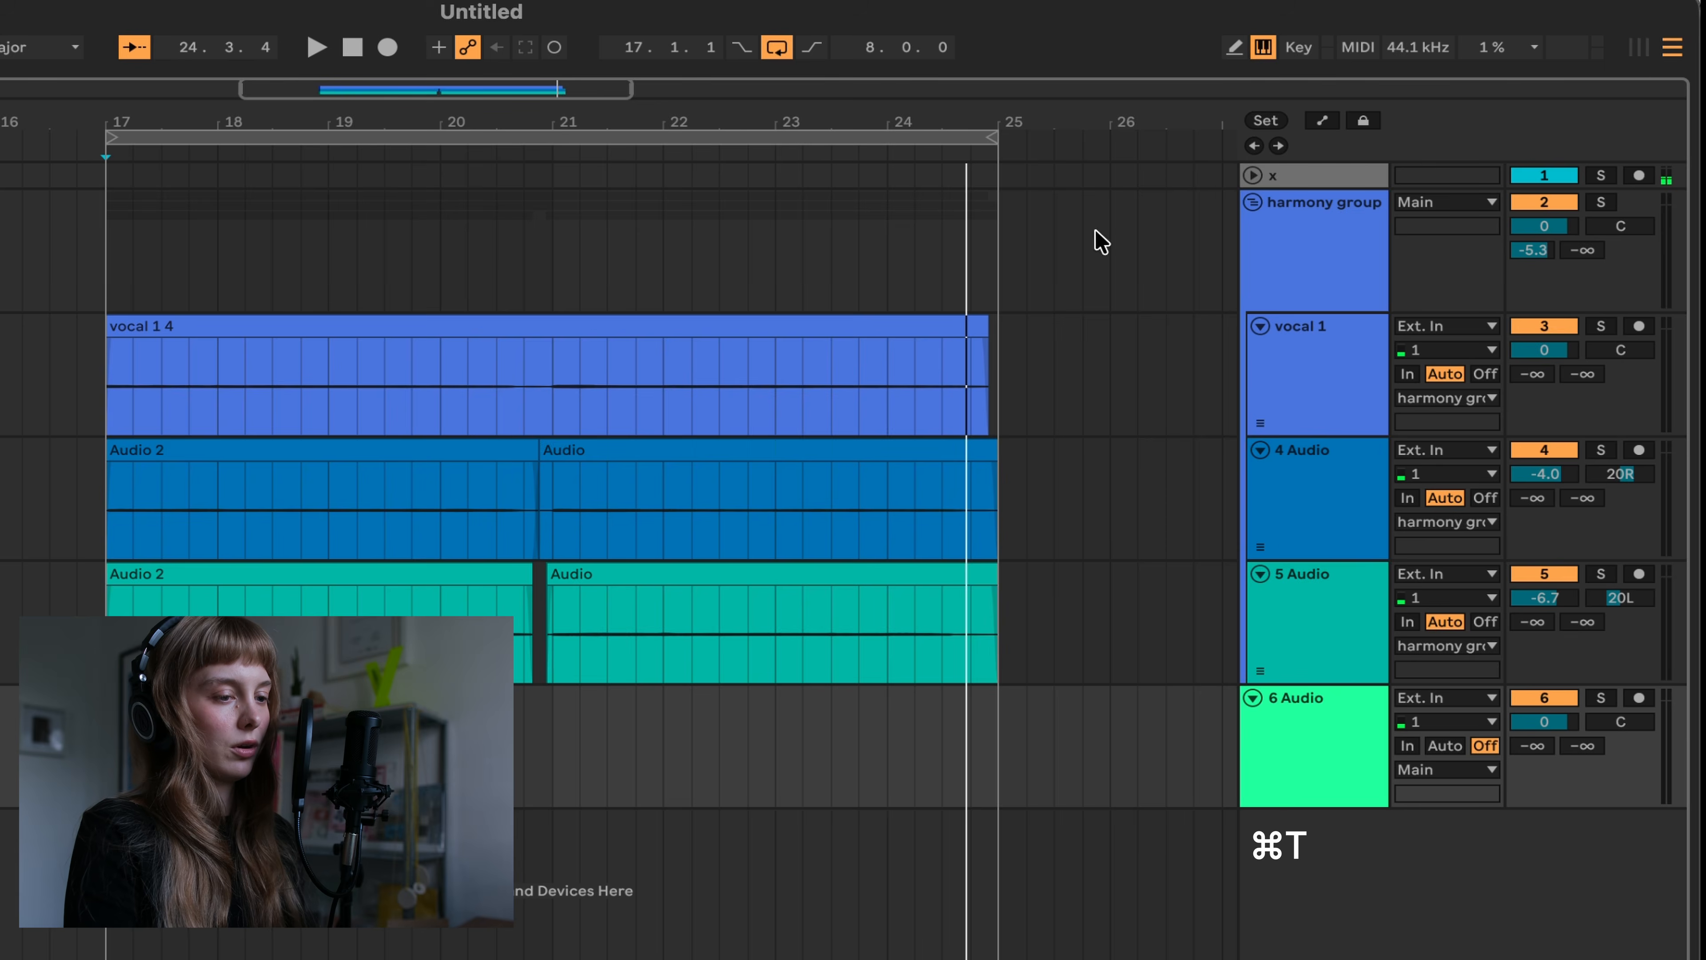
right_click(1316, 779)
left_click(1402, 180)
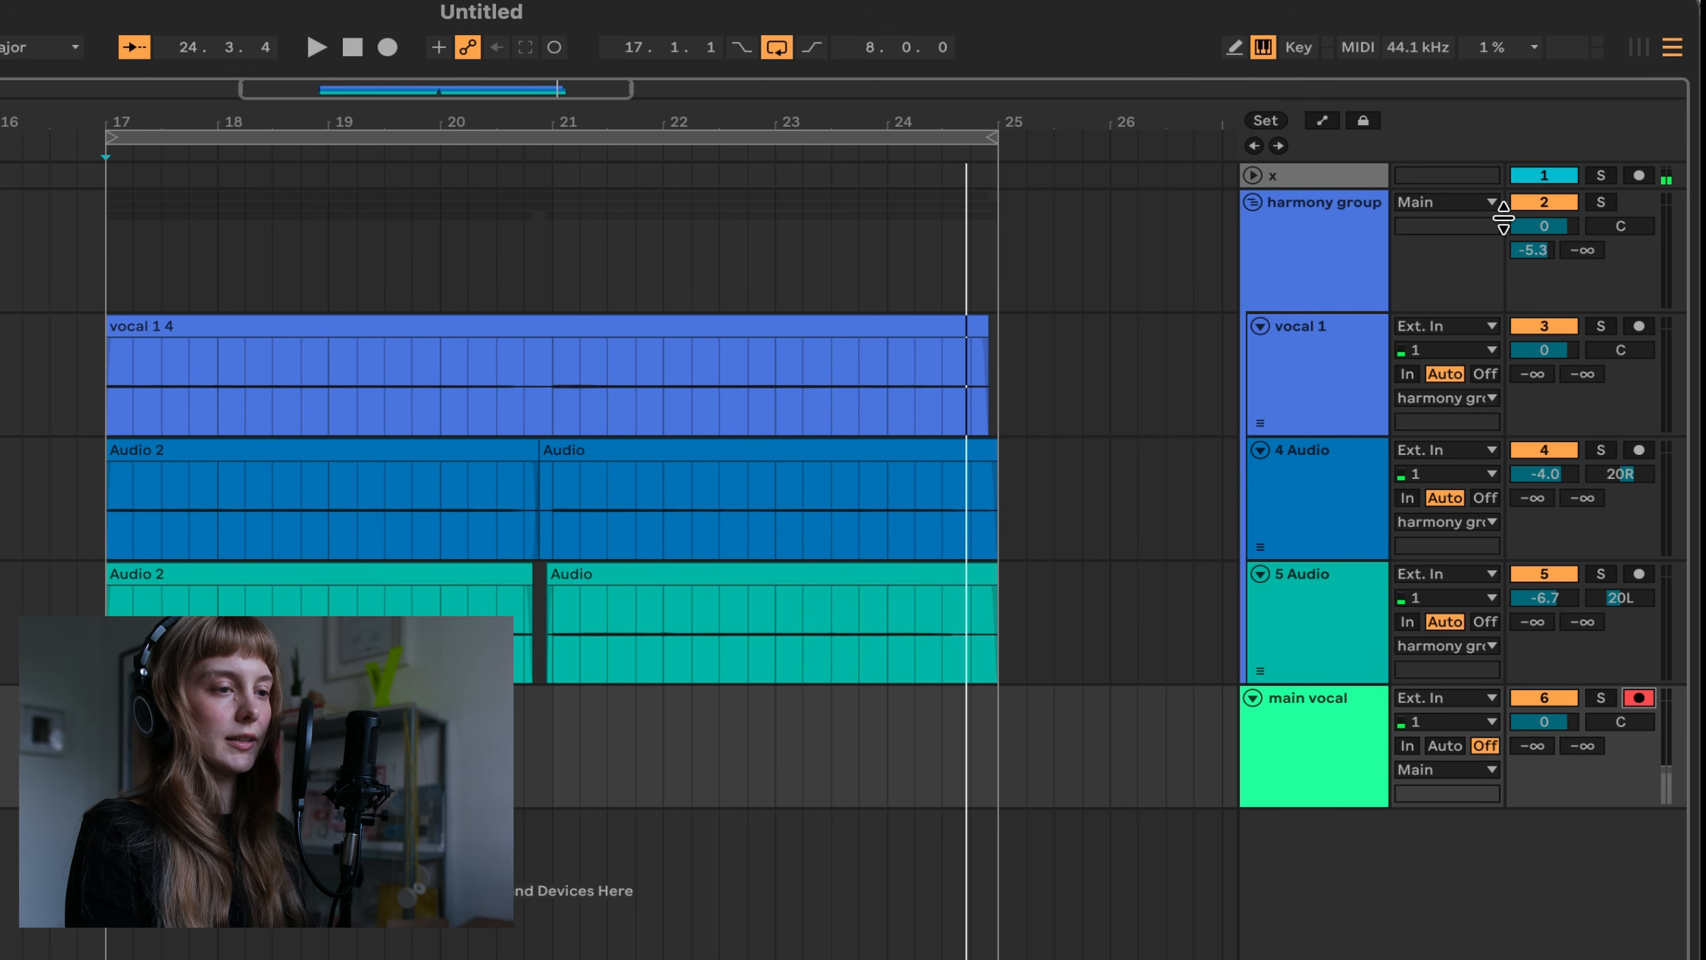
Step: Lower the harmony group's volume to -2.6 dB and set the main vocal track's monitoring to Auto
left_click(1303, 247)
left_click(1544, 225)
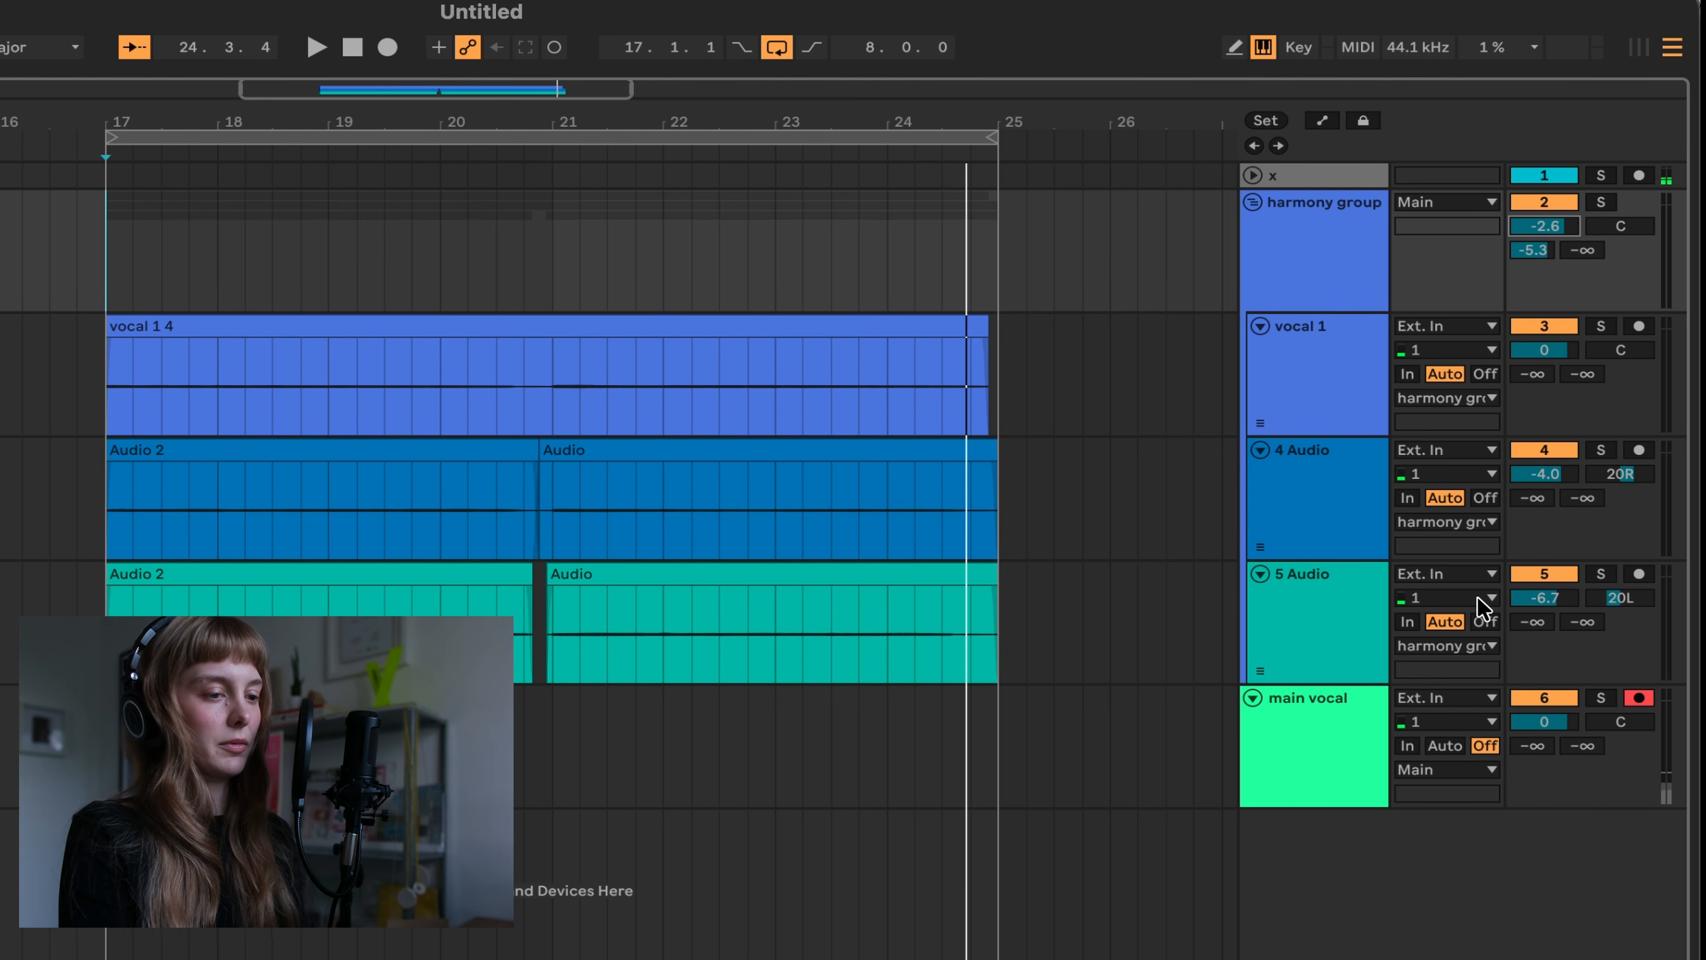
left_click(1444, 746)
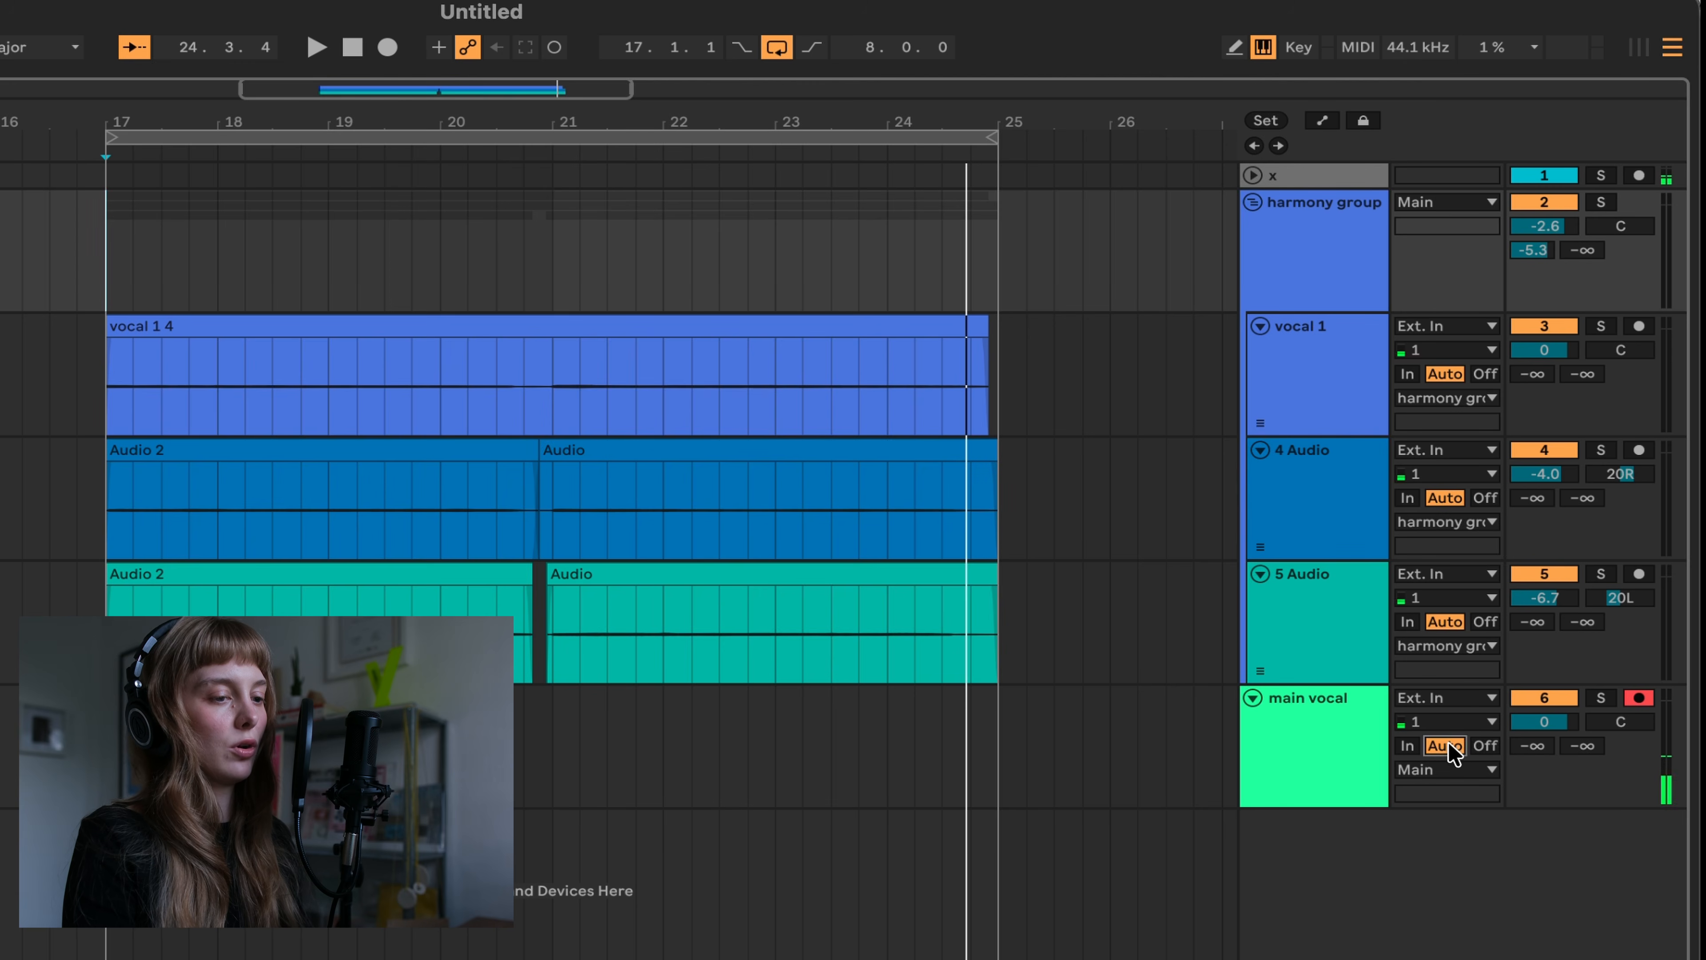
left_click(1486, 746)
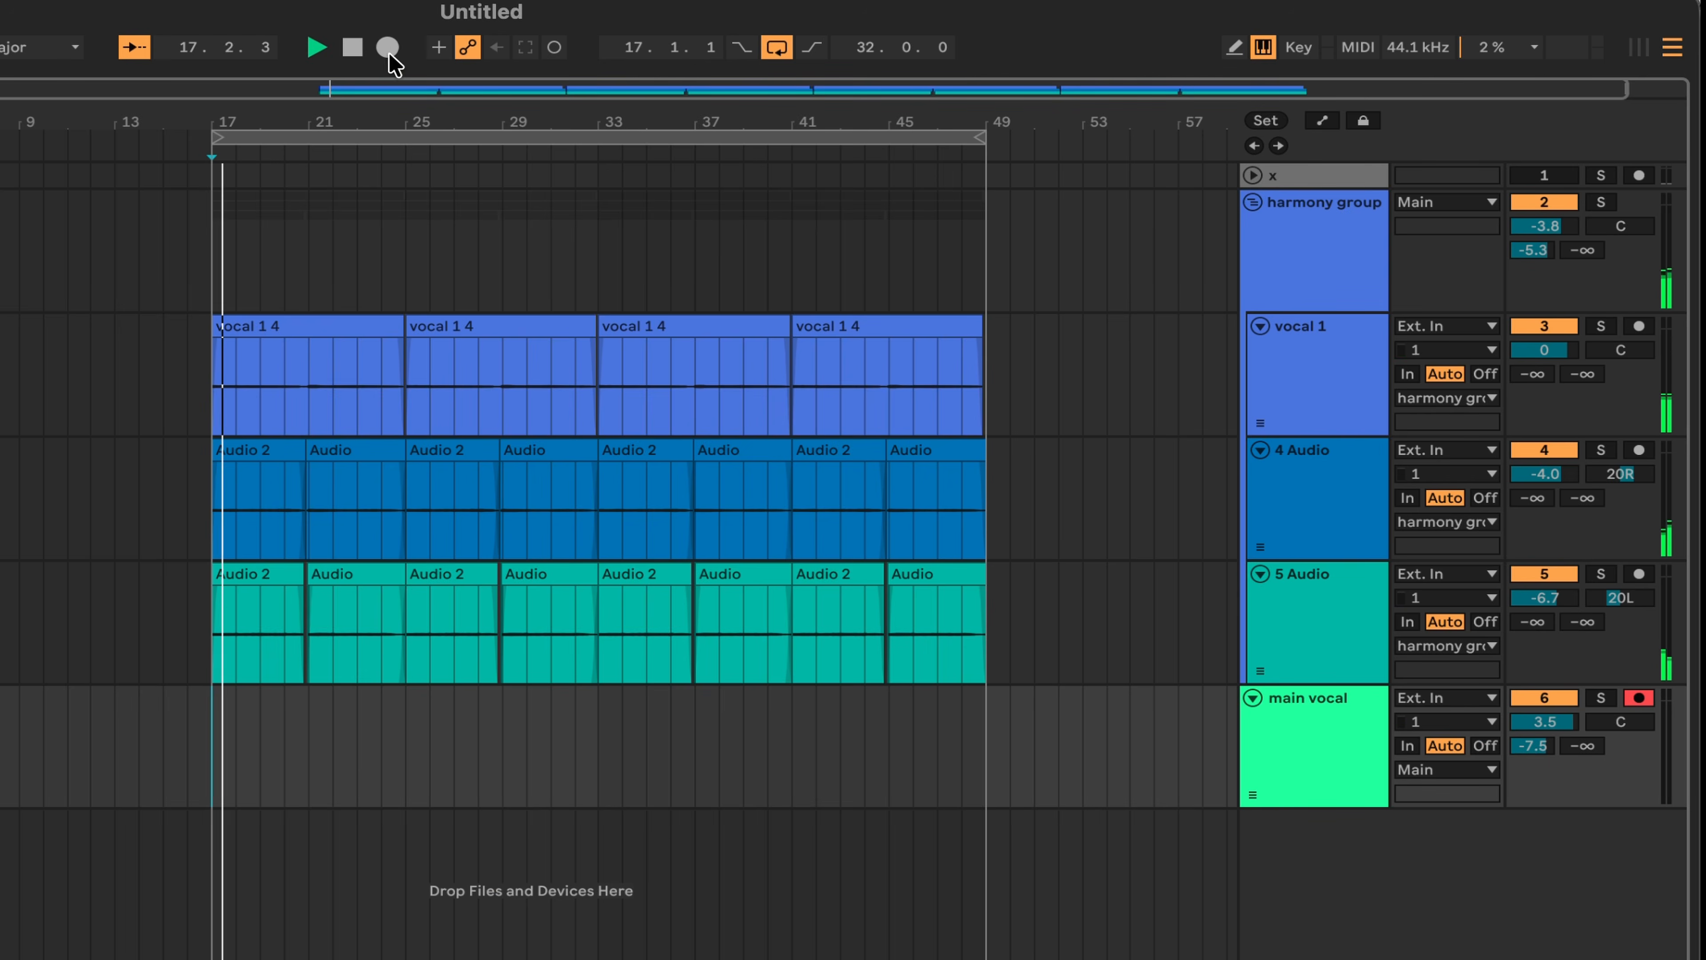
Step: Record a main vocal take over the repeated harmonies from bar 17 to about bar 35
left_click(388, 49)
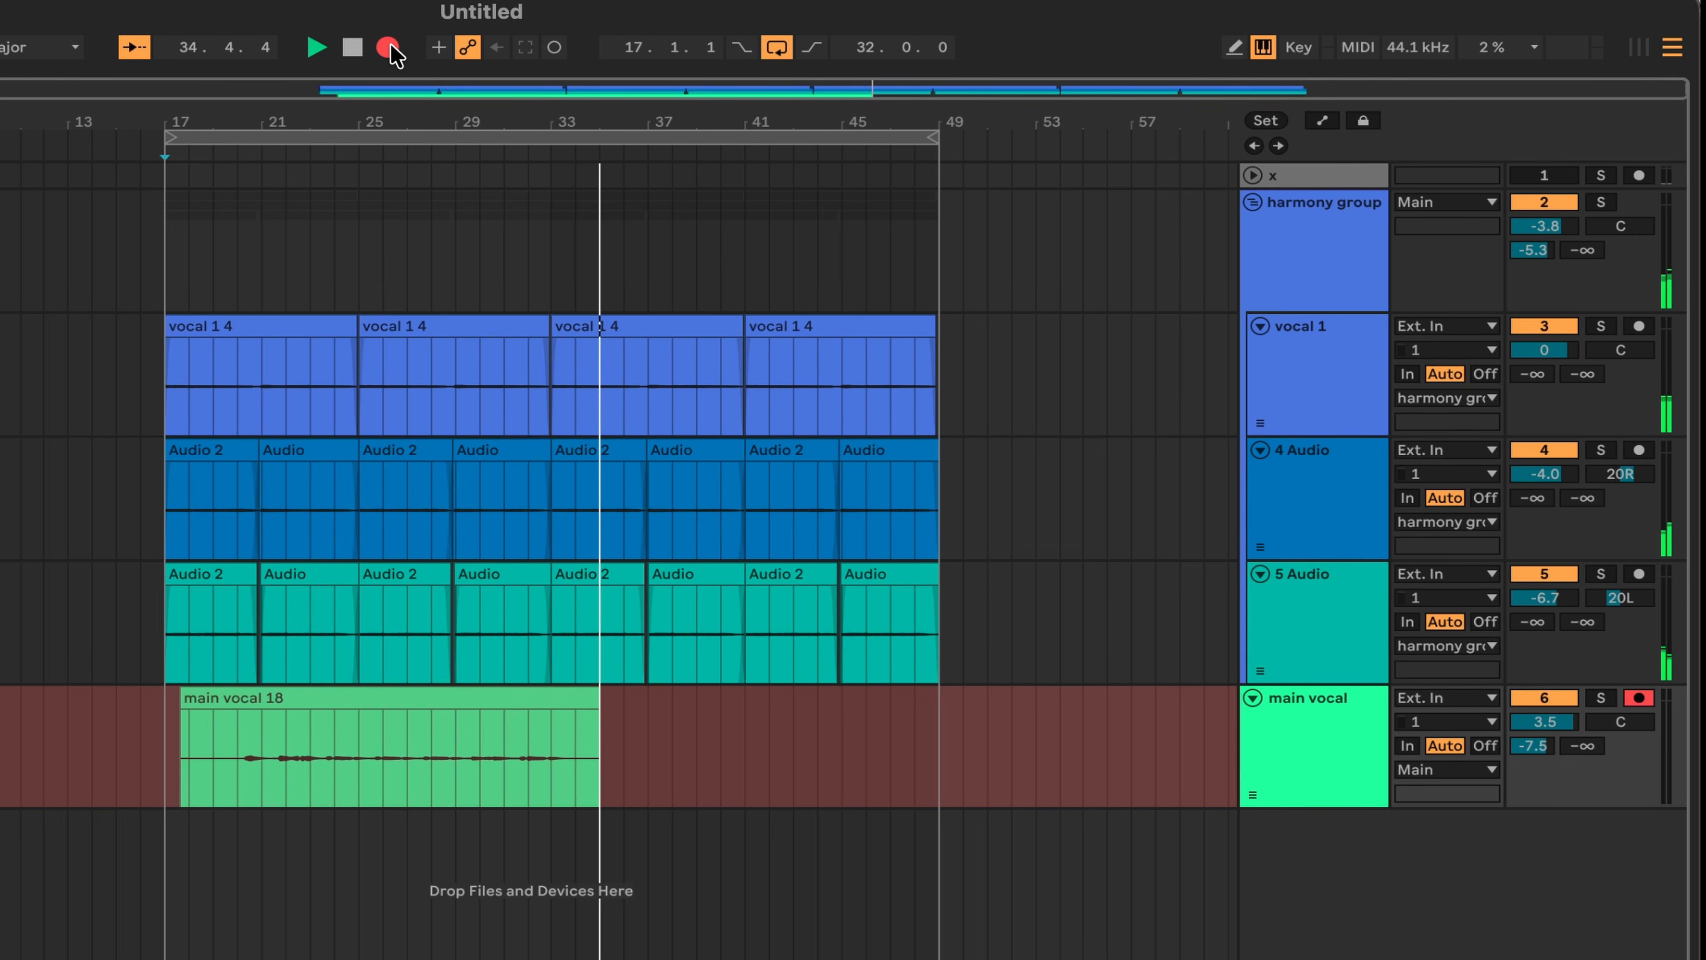
left_click(388, 48)
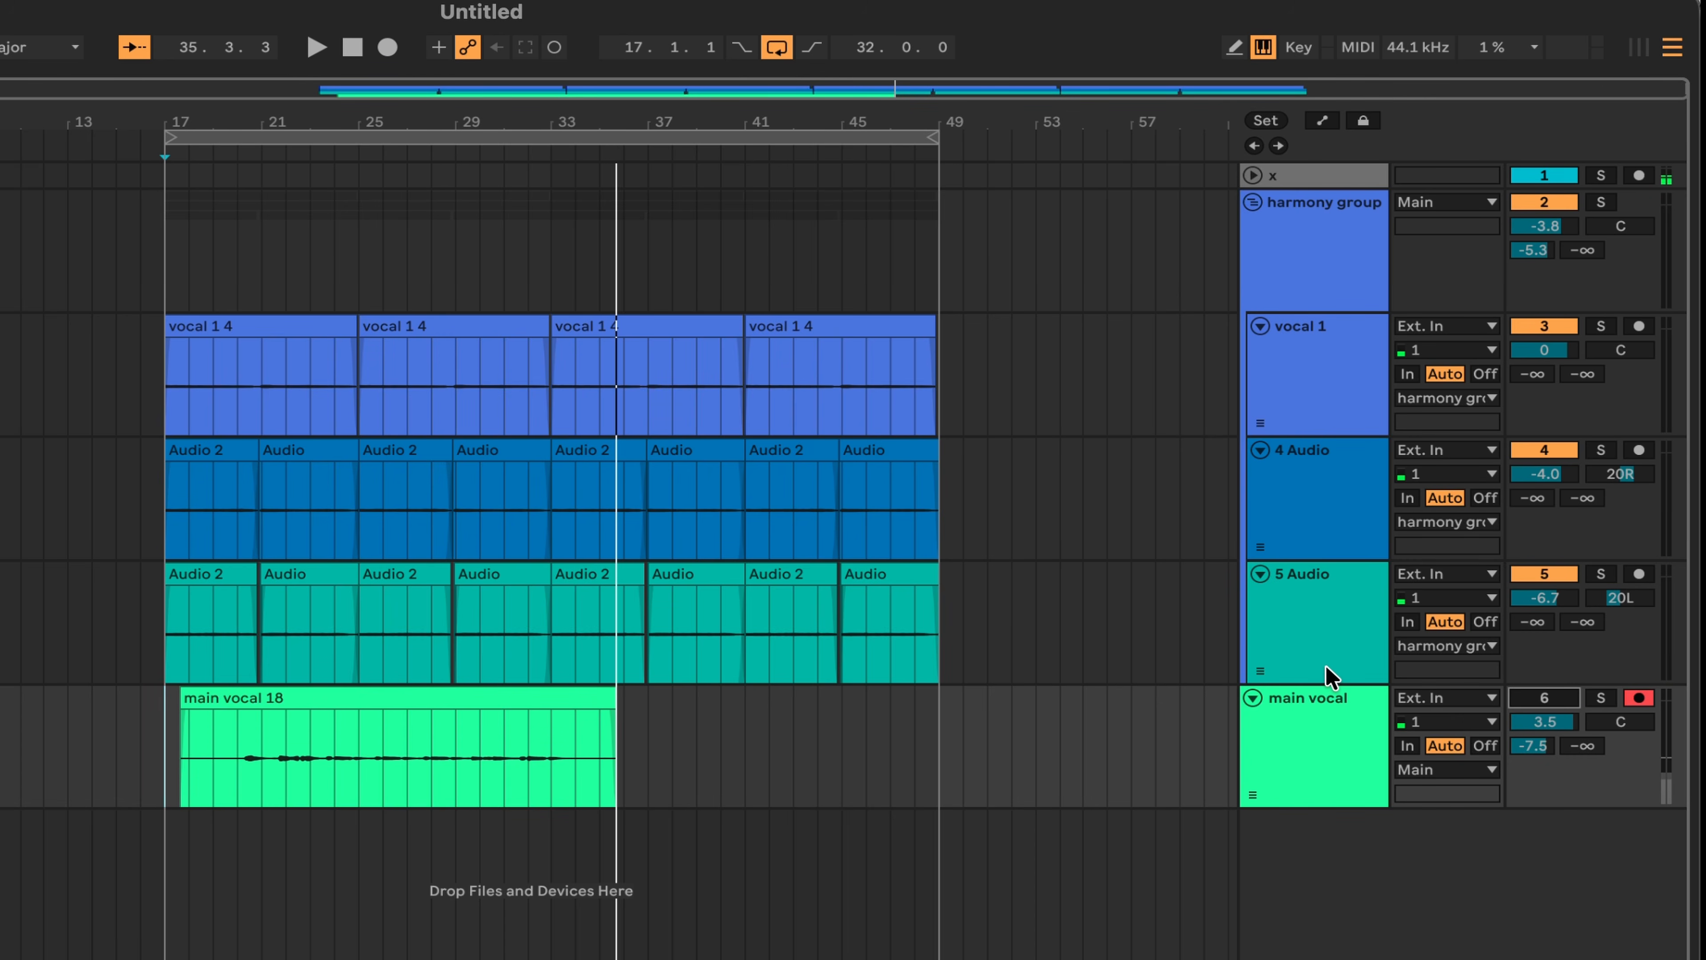
Step: Insert two more audio tracks below the main vocal track and select both of them
left_click(1303, 617)
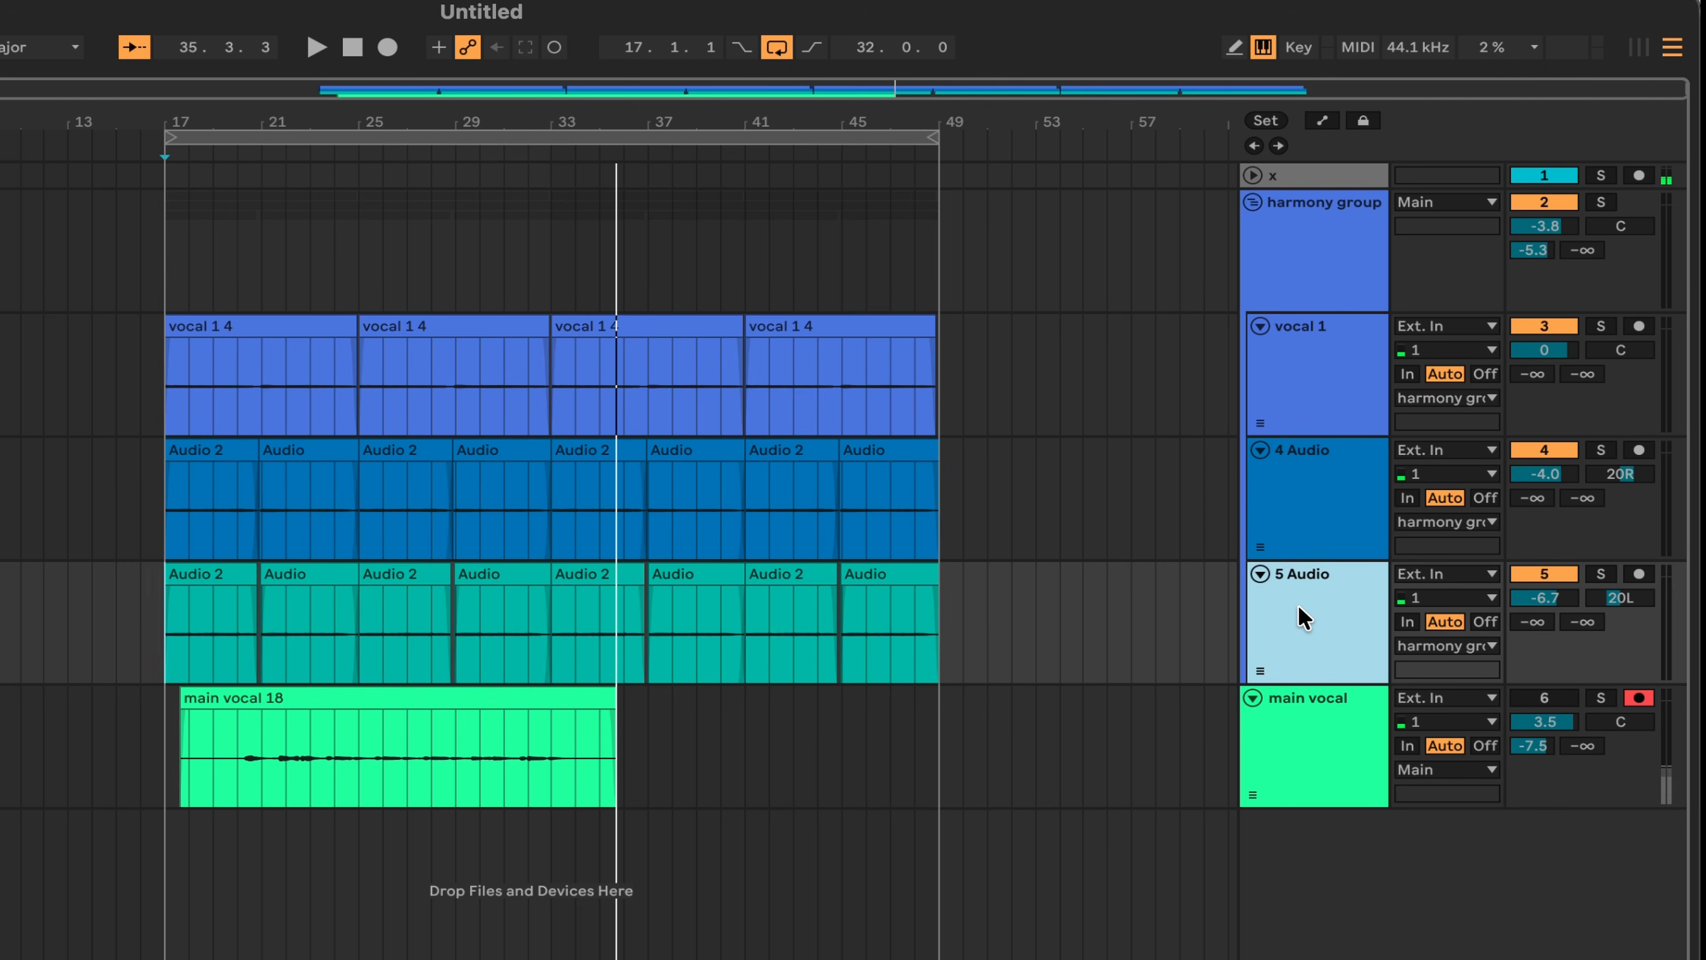
left_click(1316, 772)
right_click(1333, 854)
left_click(1407, 869)
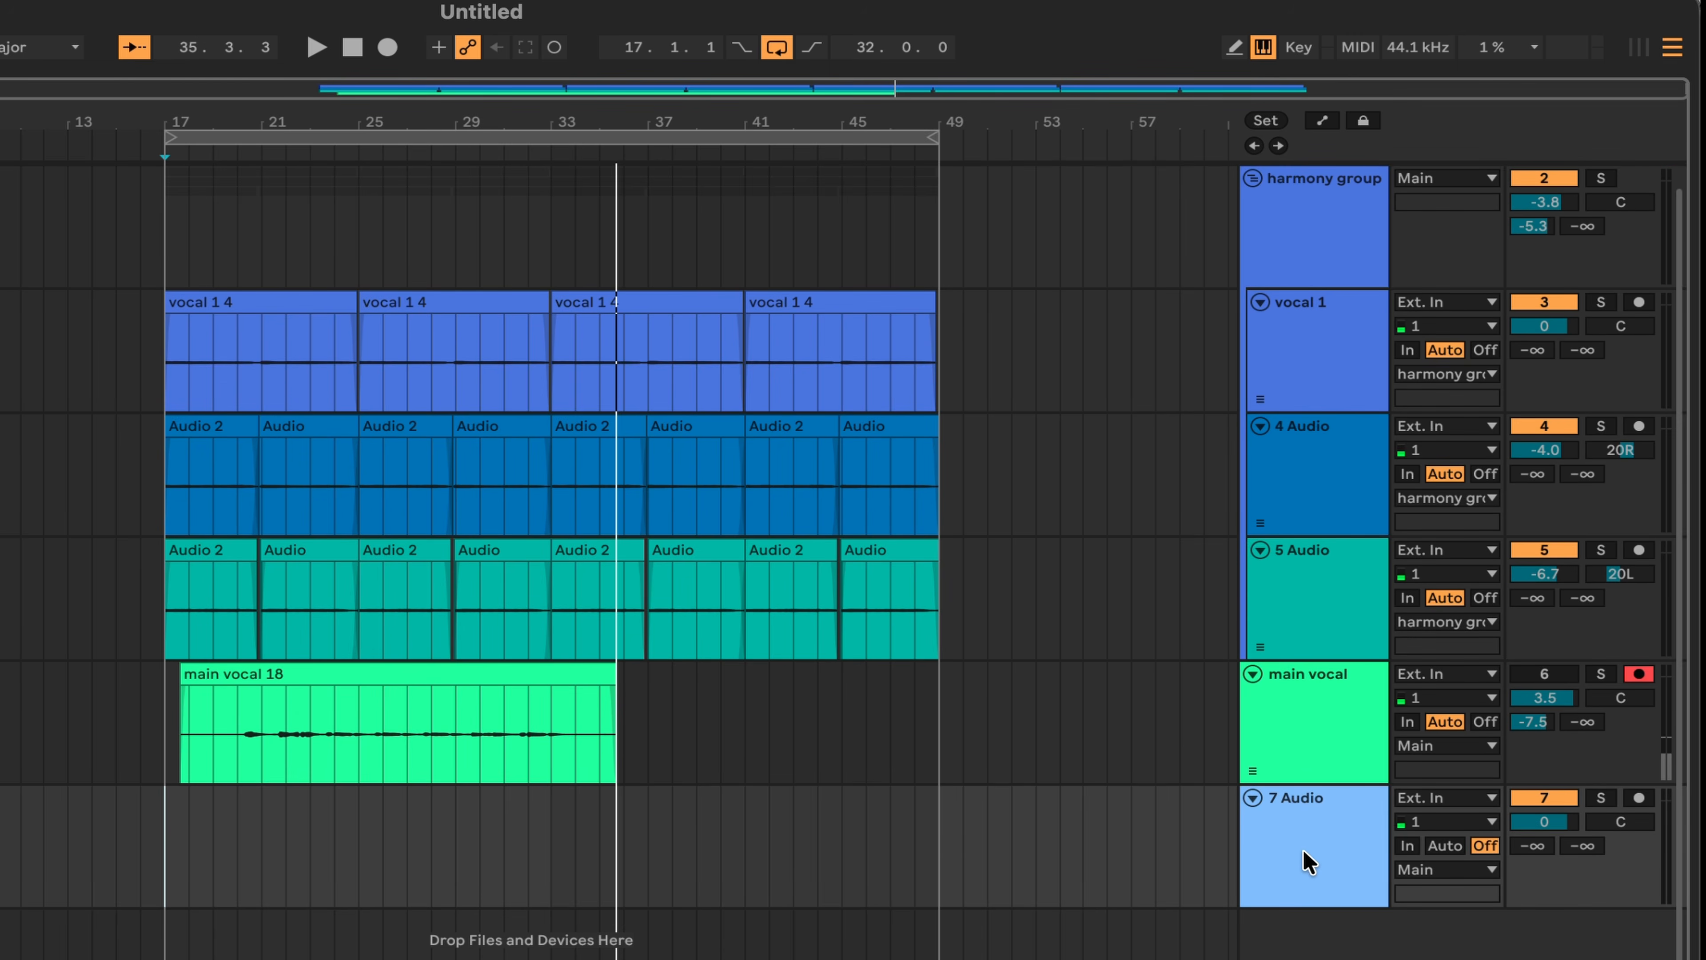
key("super+t")
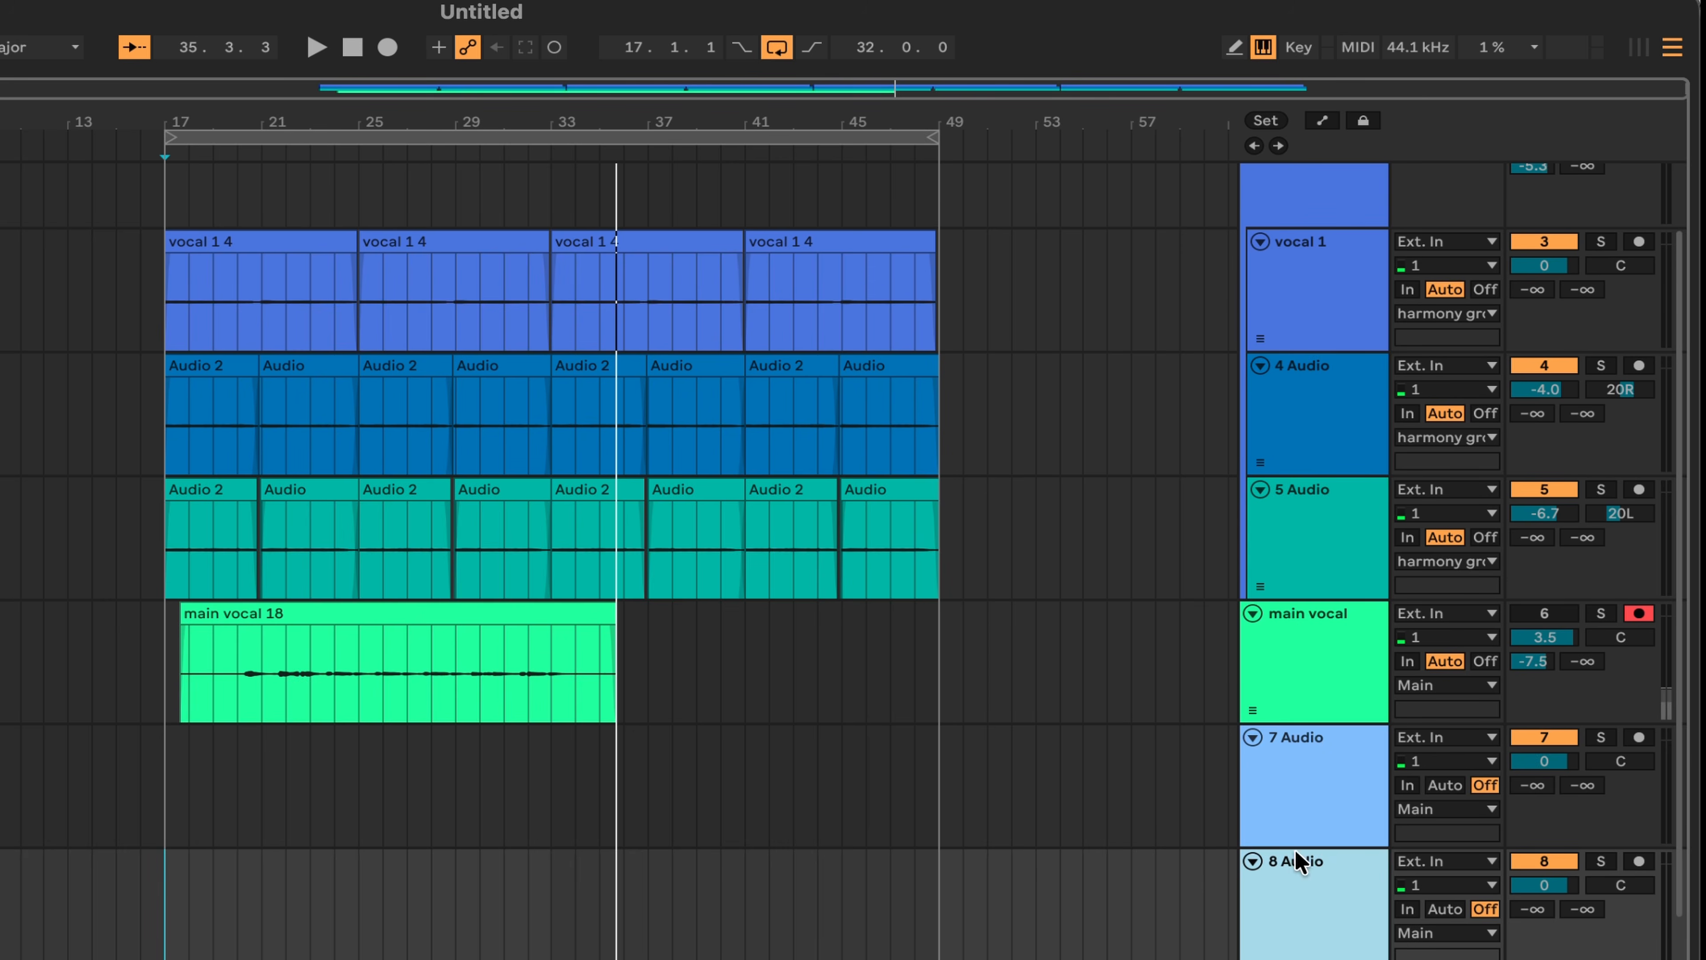
left_click(1298, 917)
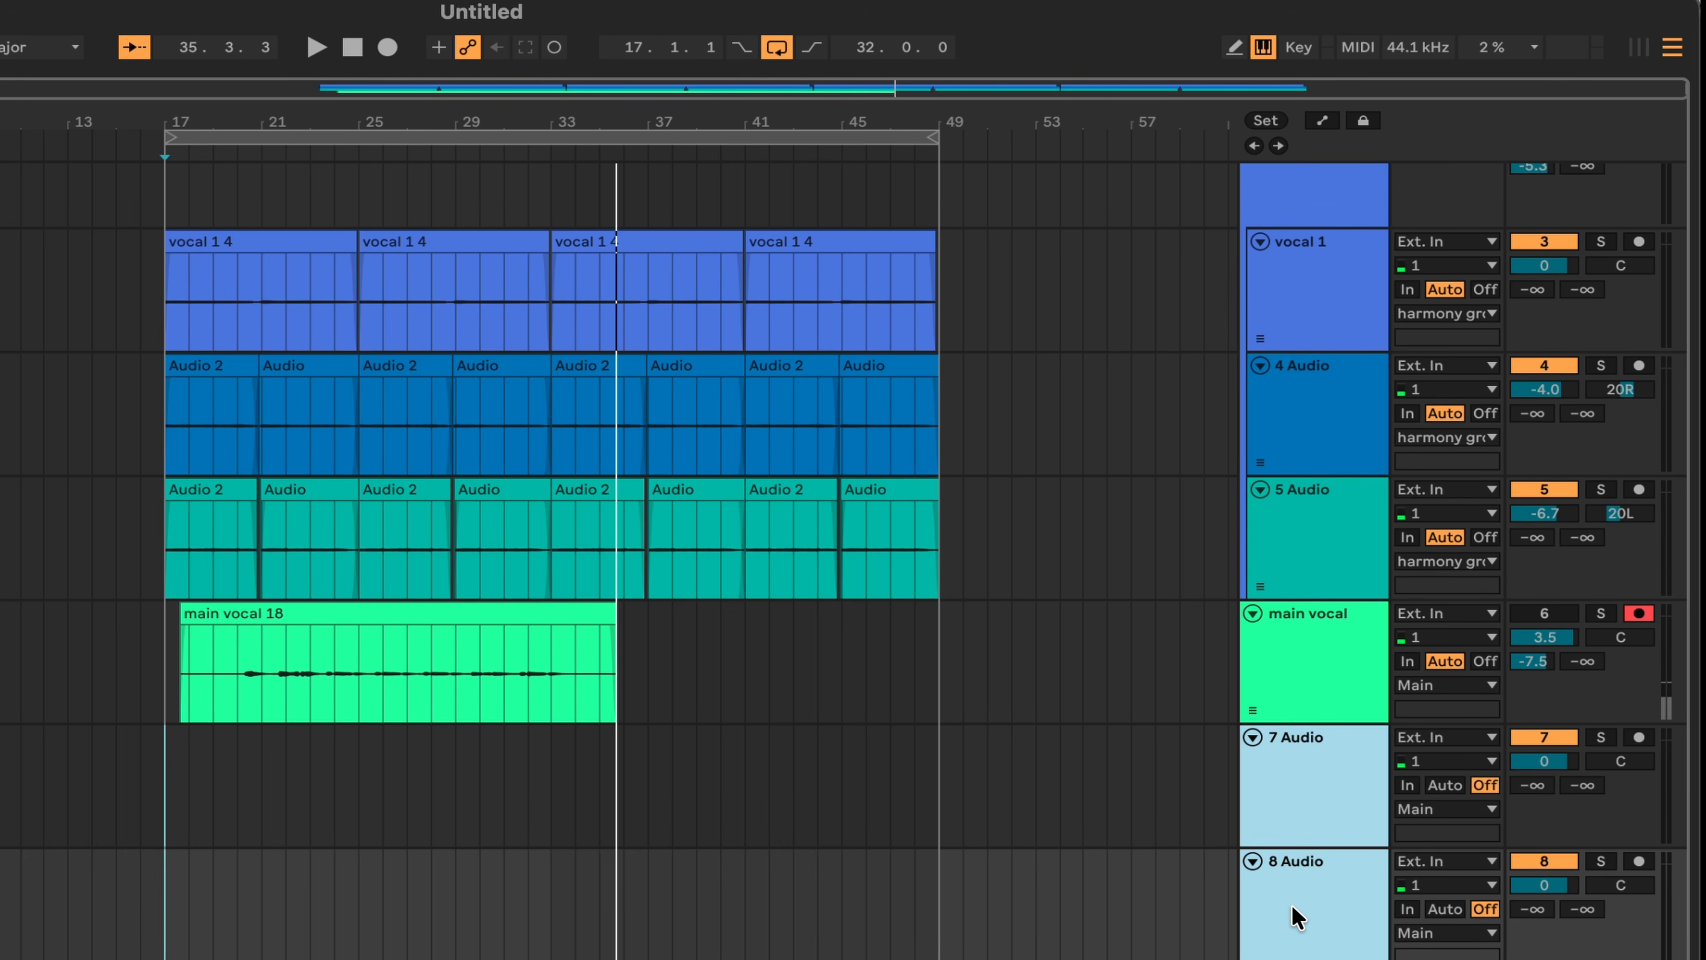
Step: Group the two new audio tracks and record a vocal take on the first grouped track from about bar 23 to bar 30
key("super+g")
key("super+t")
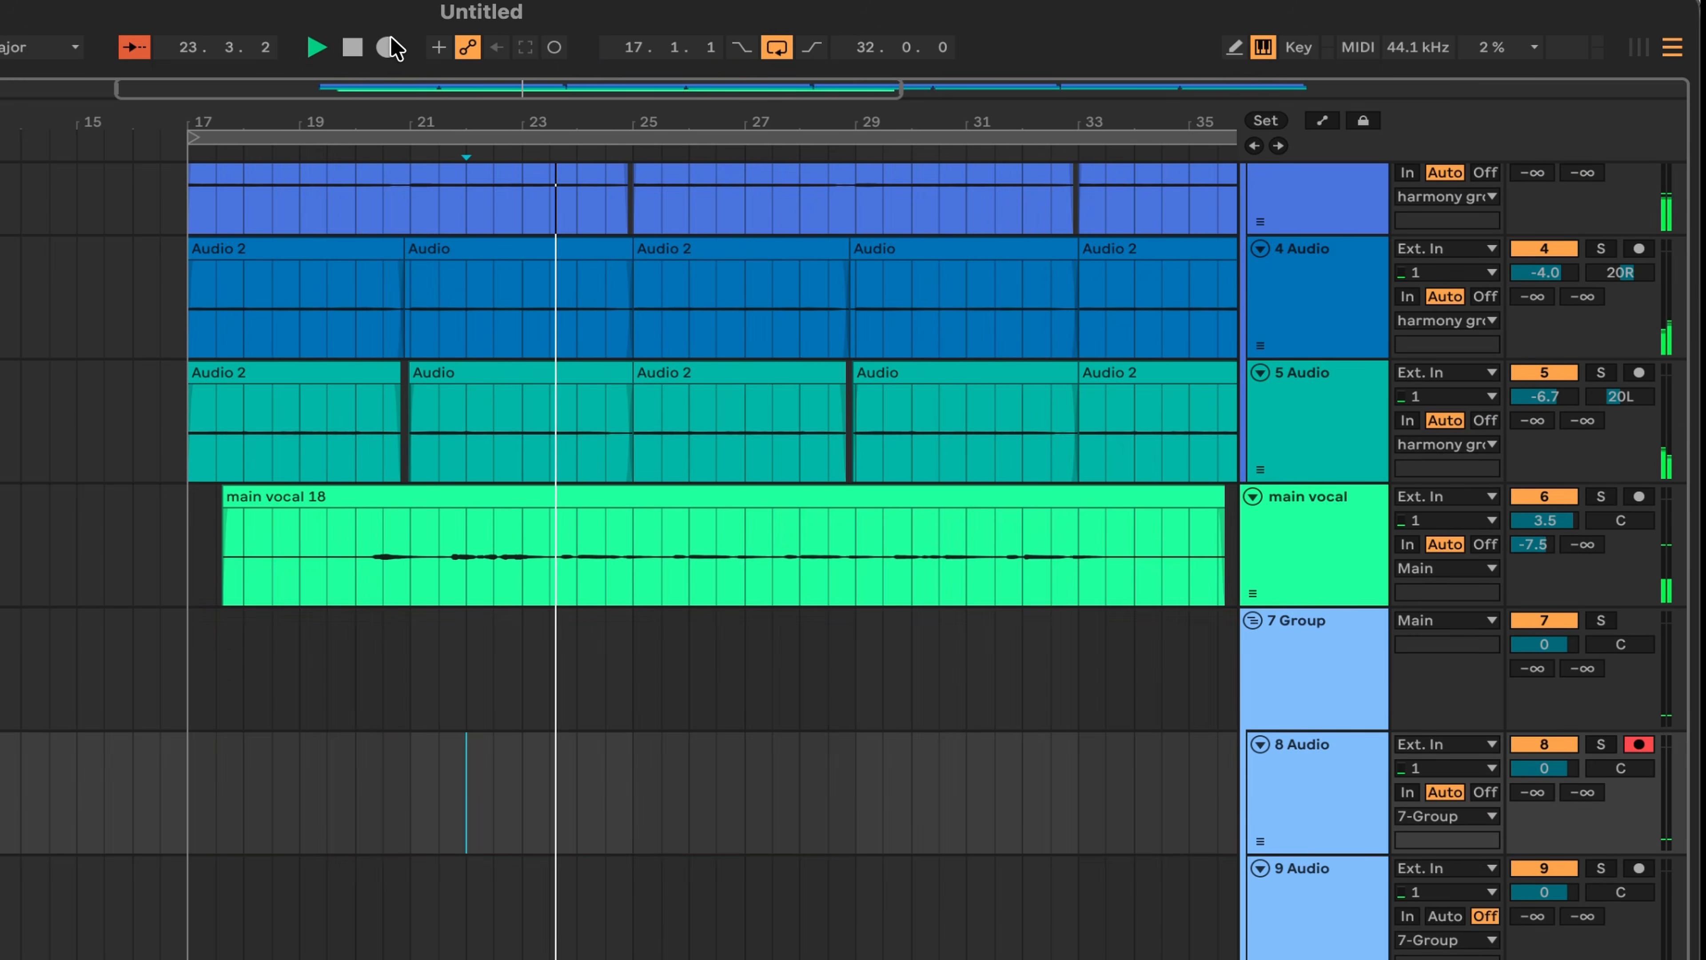
left_click(387, 47)
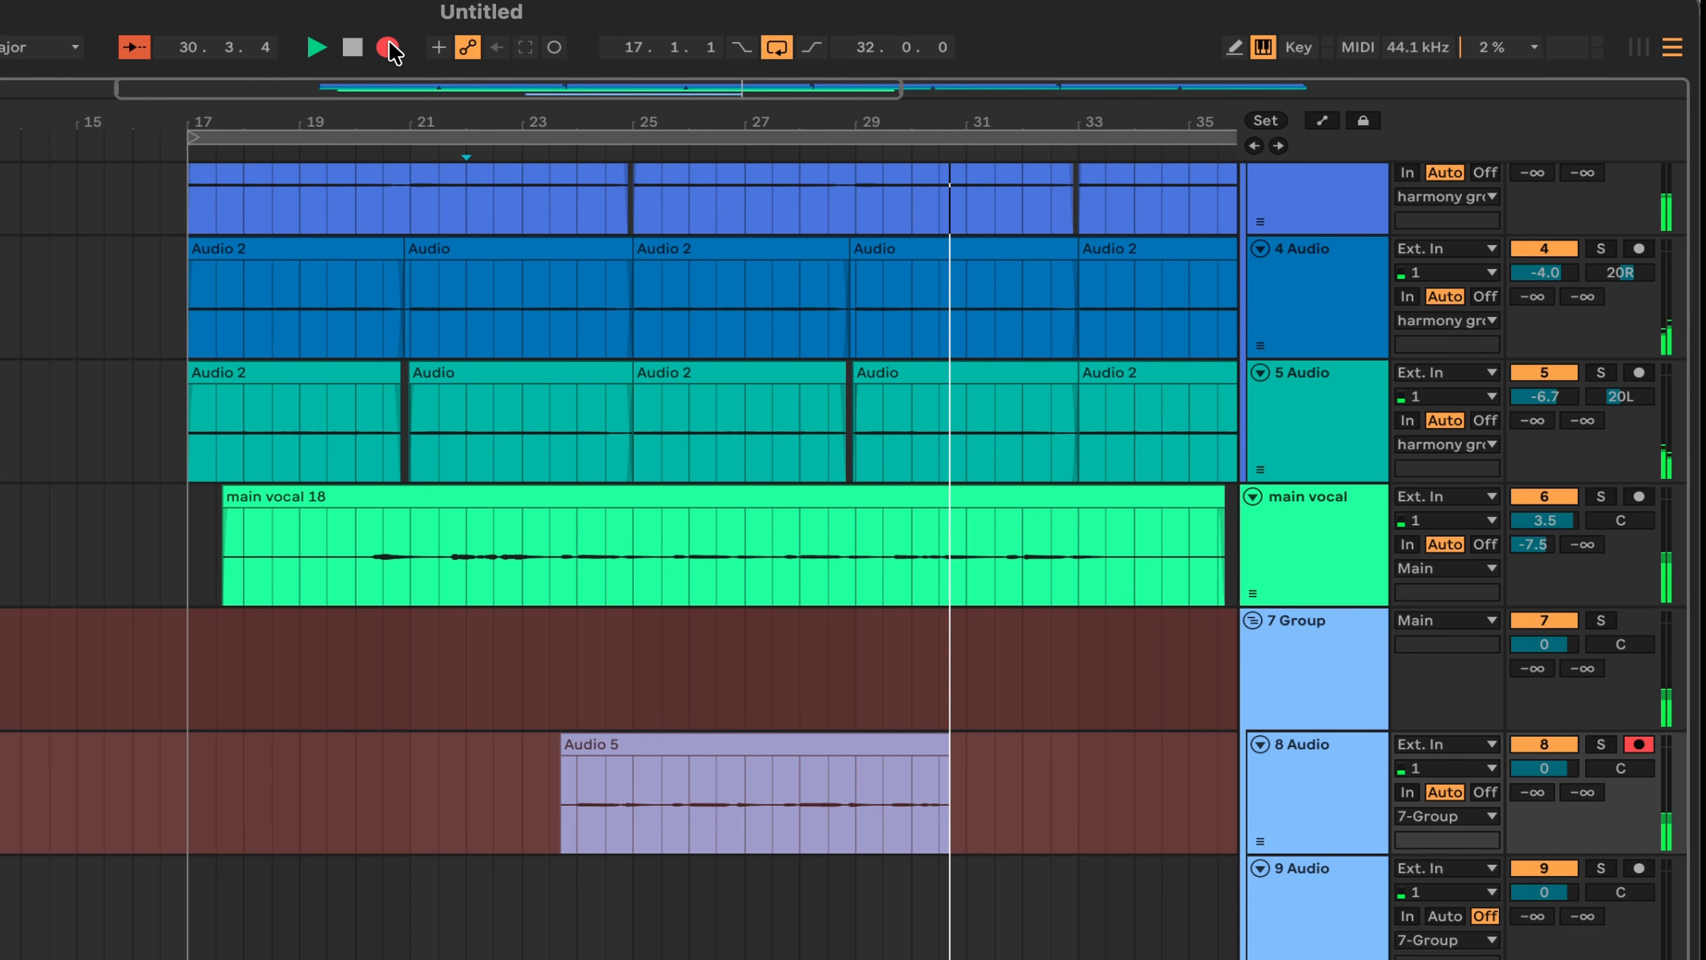
left_click(389, 44)
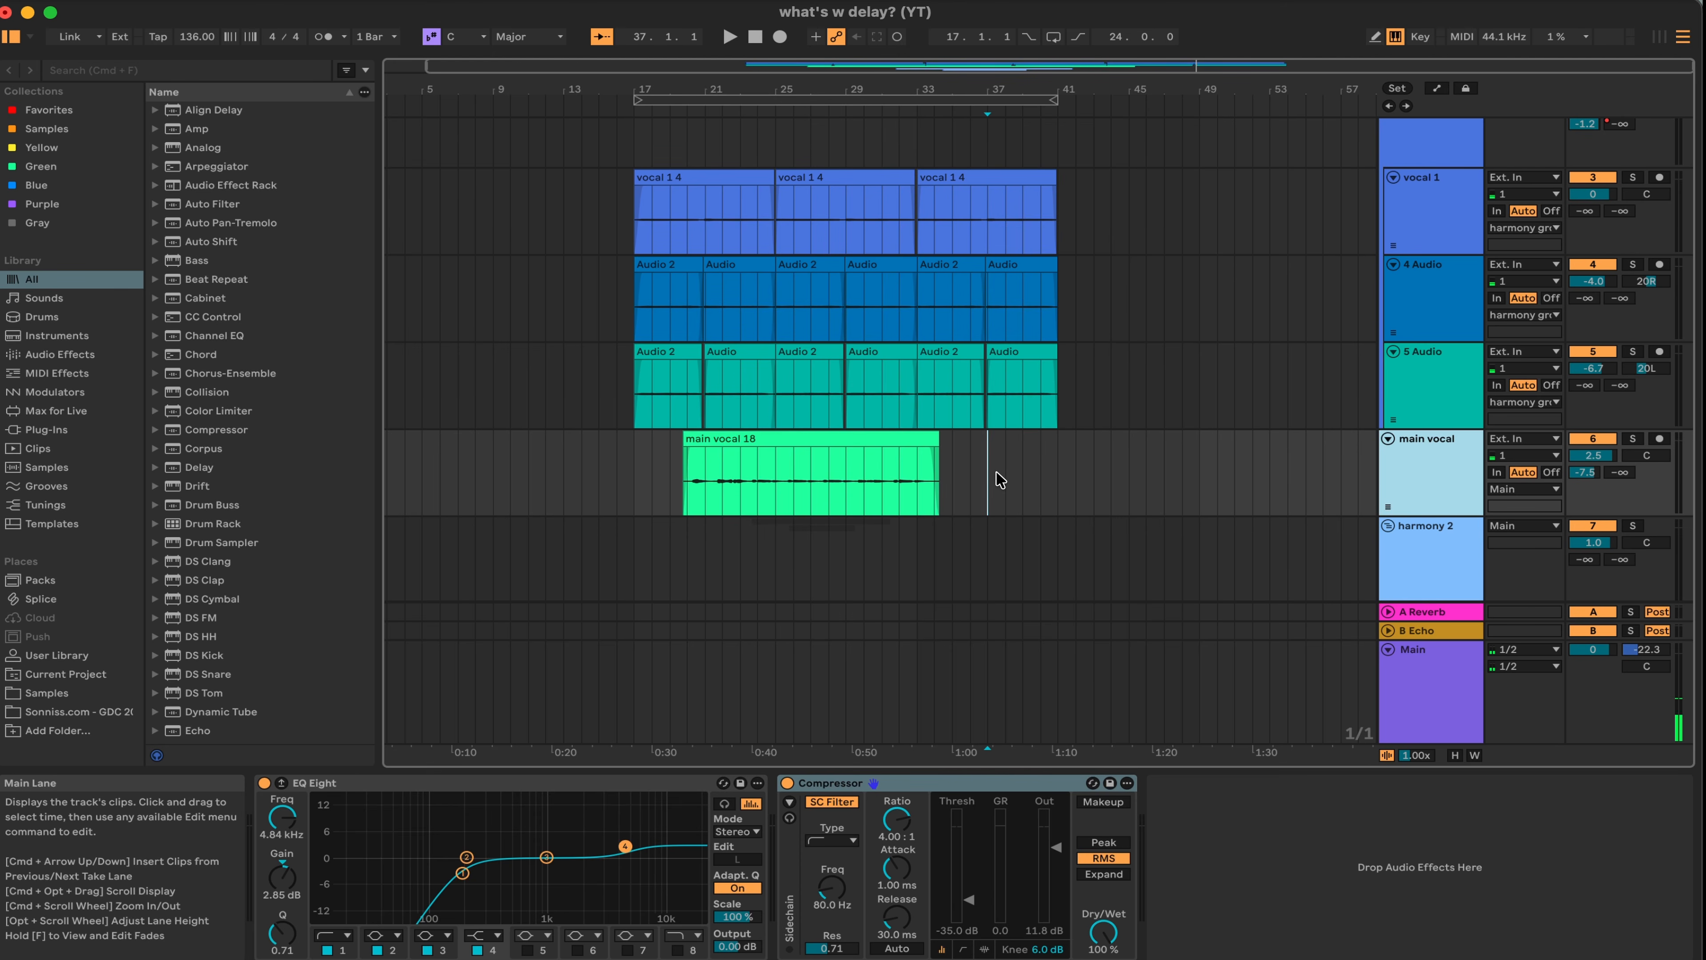
Step: Select the whole arrangement across all tracks from bar 17 to bar 42 and set the 25-bar loop region to that selection
left_click(951, 469)
scroll(949, 466, "down", 4)
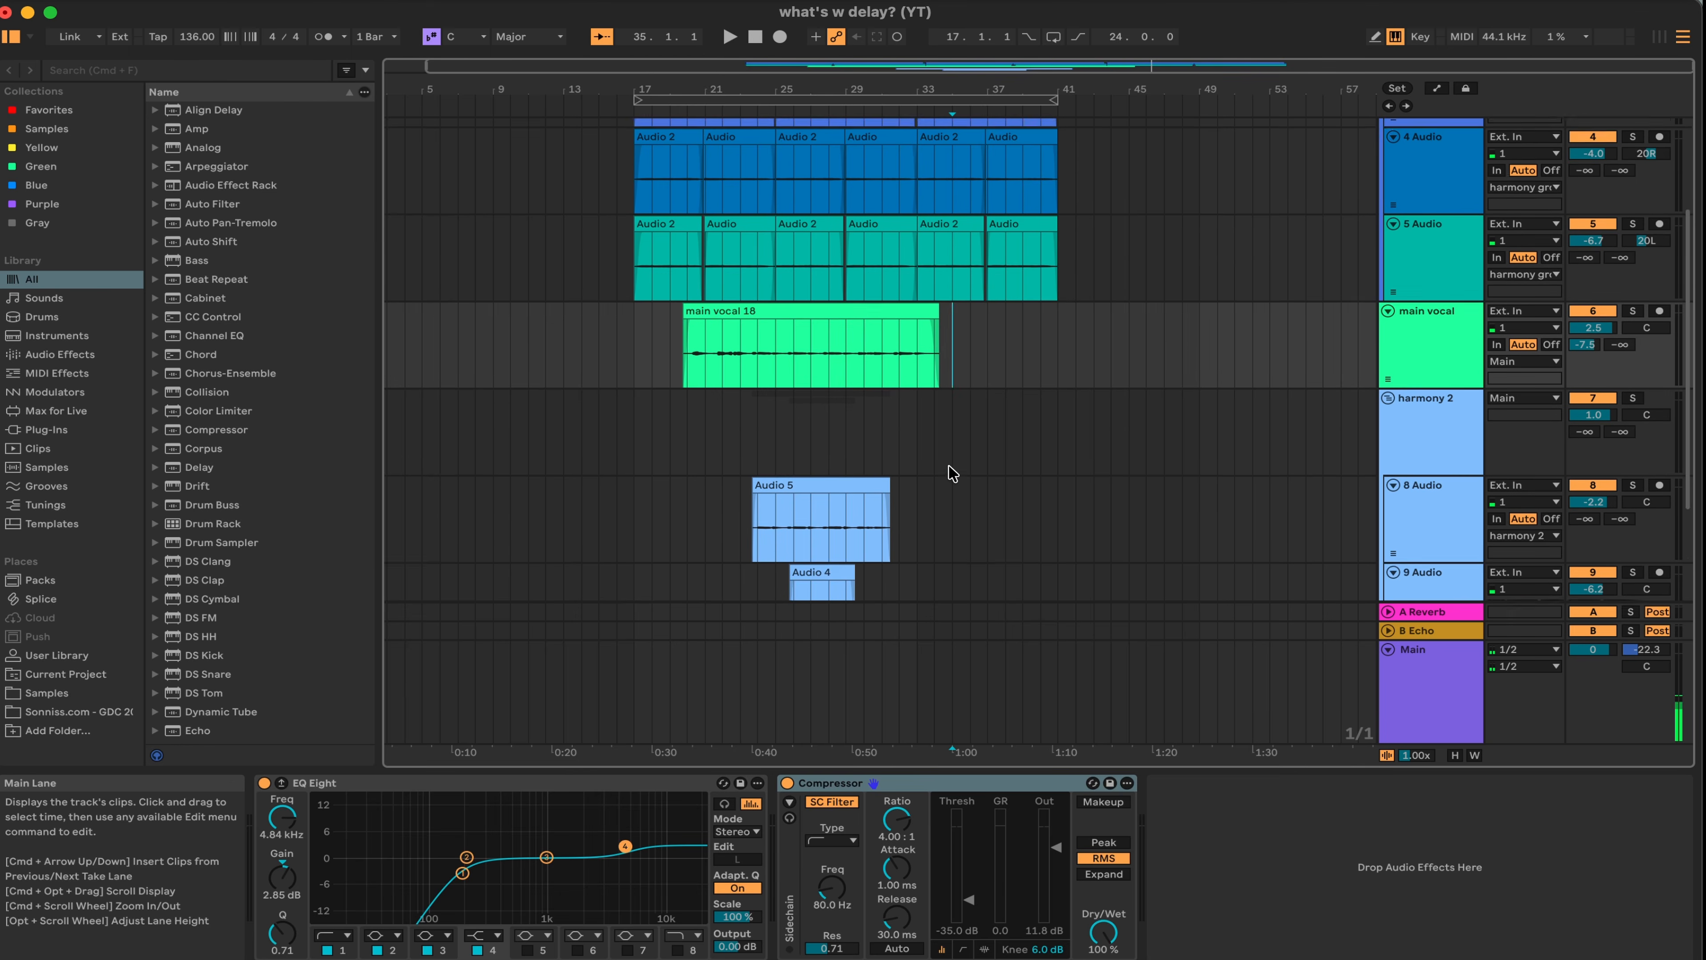
scroll(952, 472, "down", 1)
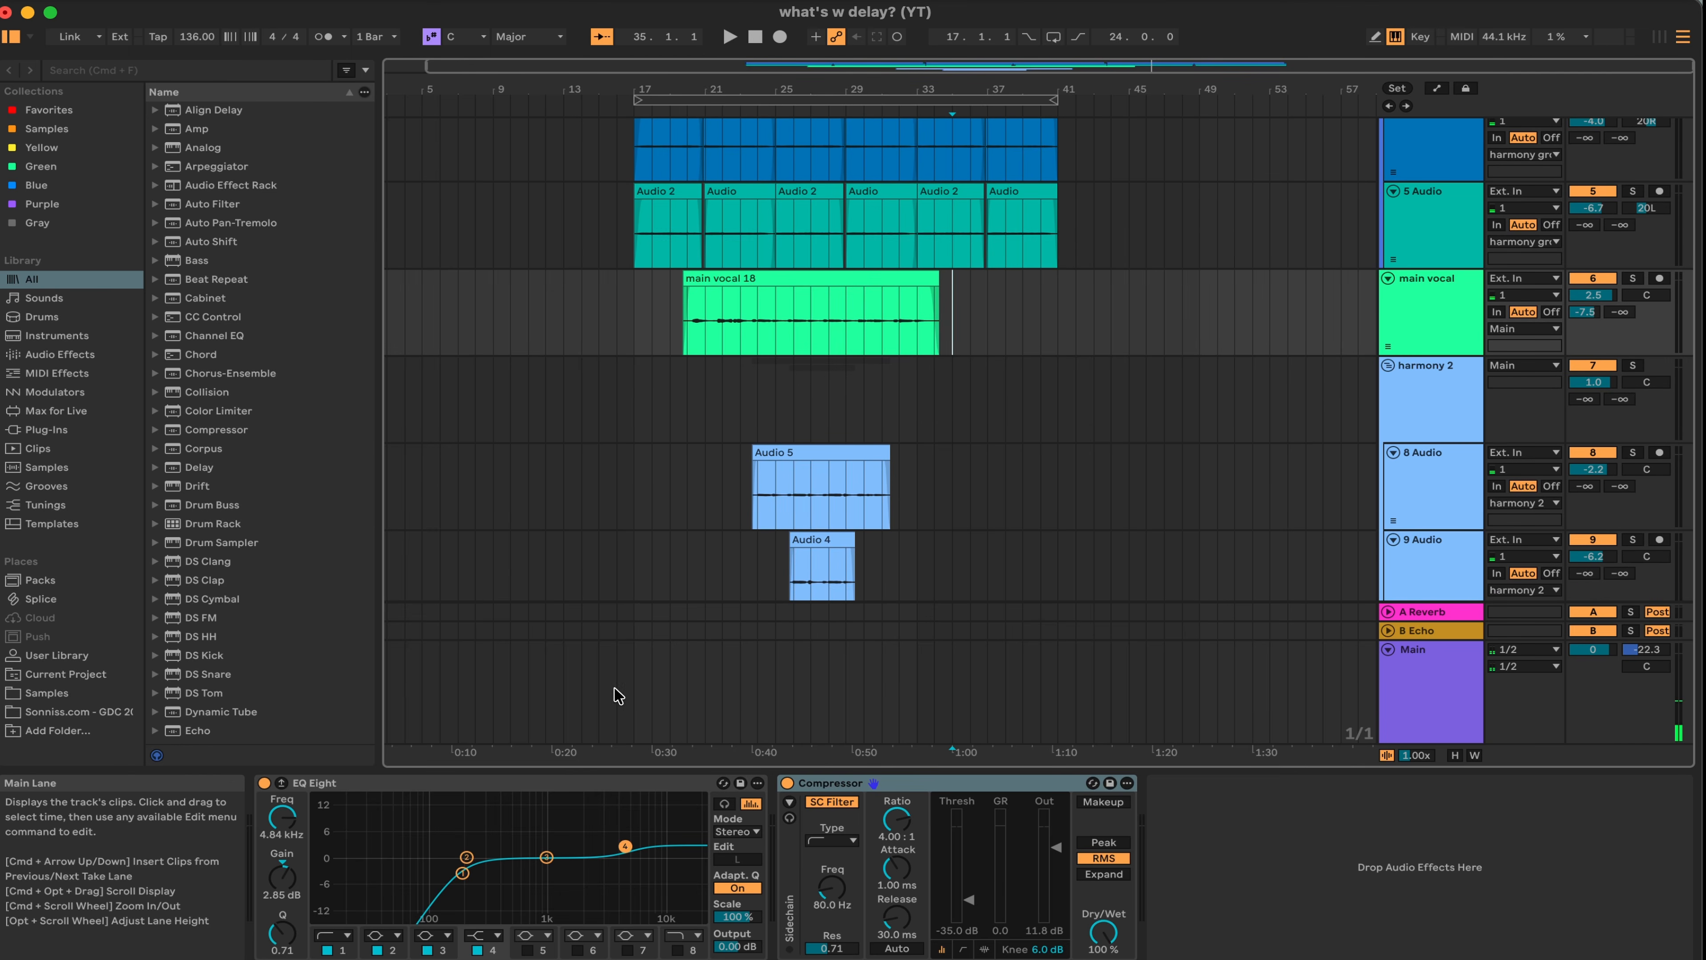
left_click_drag(636, 682, 1073, 134)
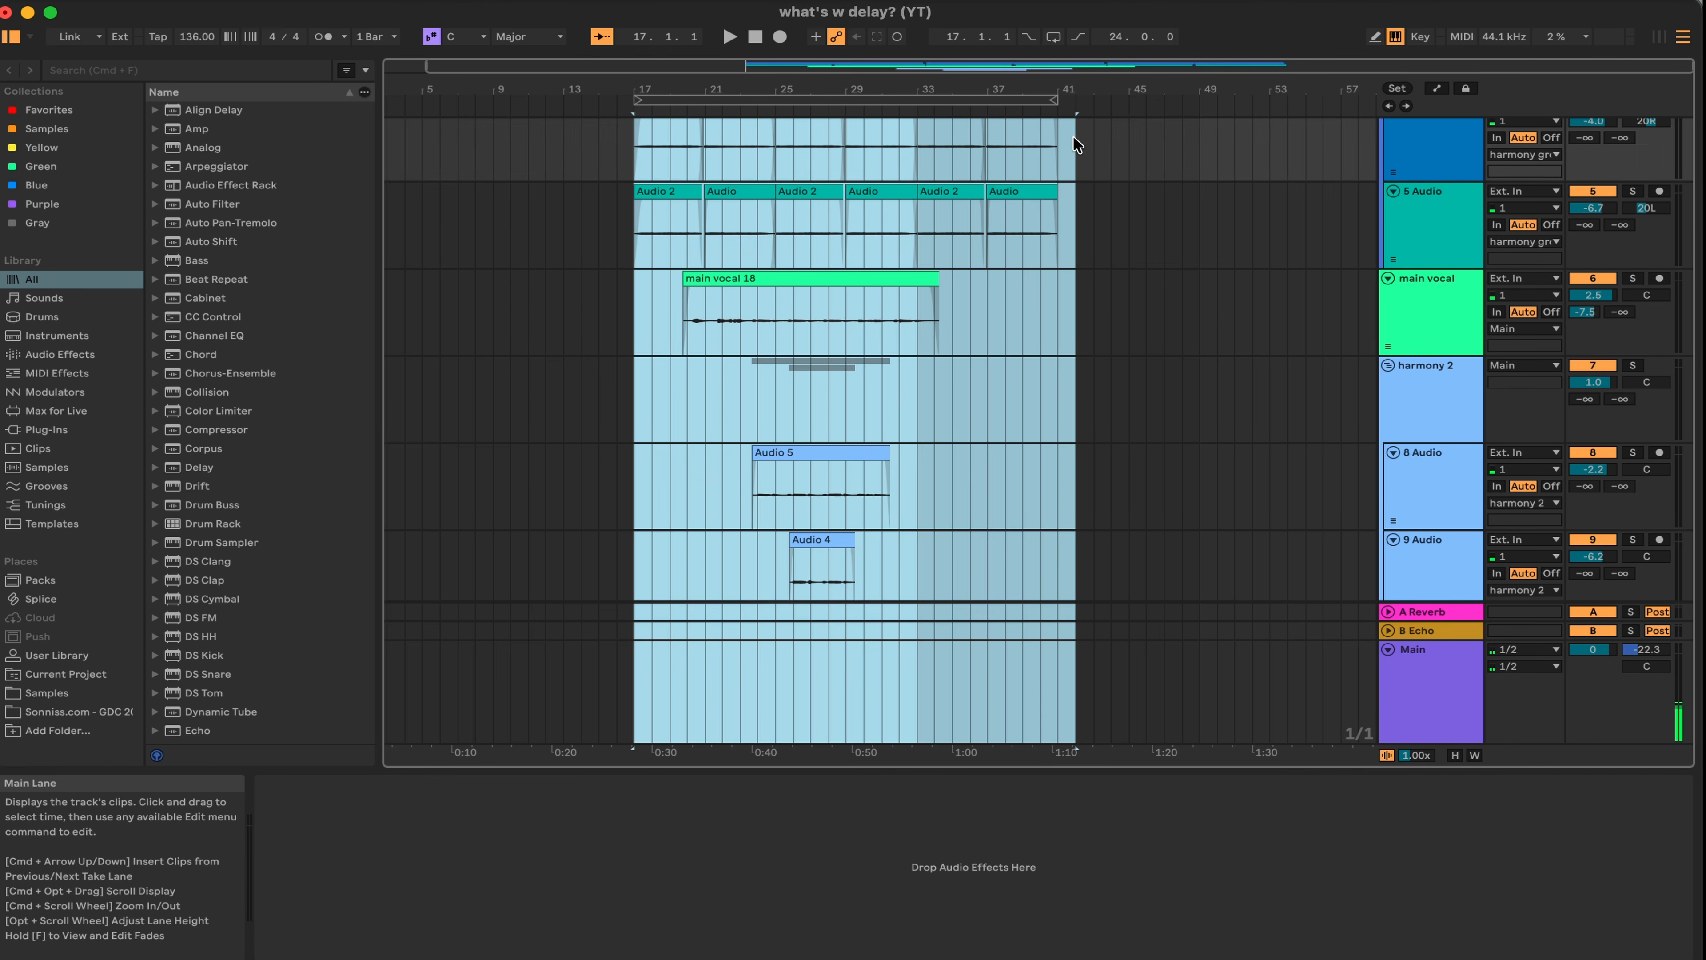
key("super+l")
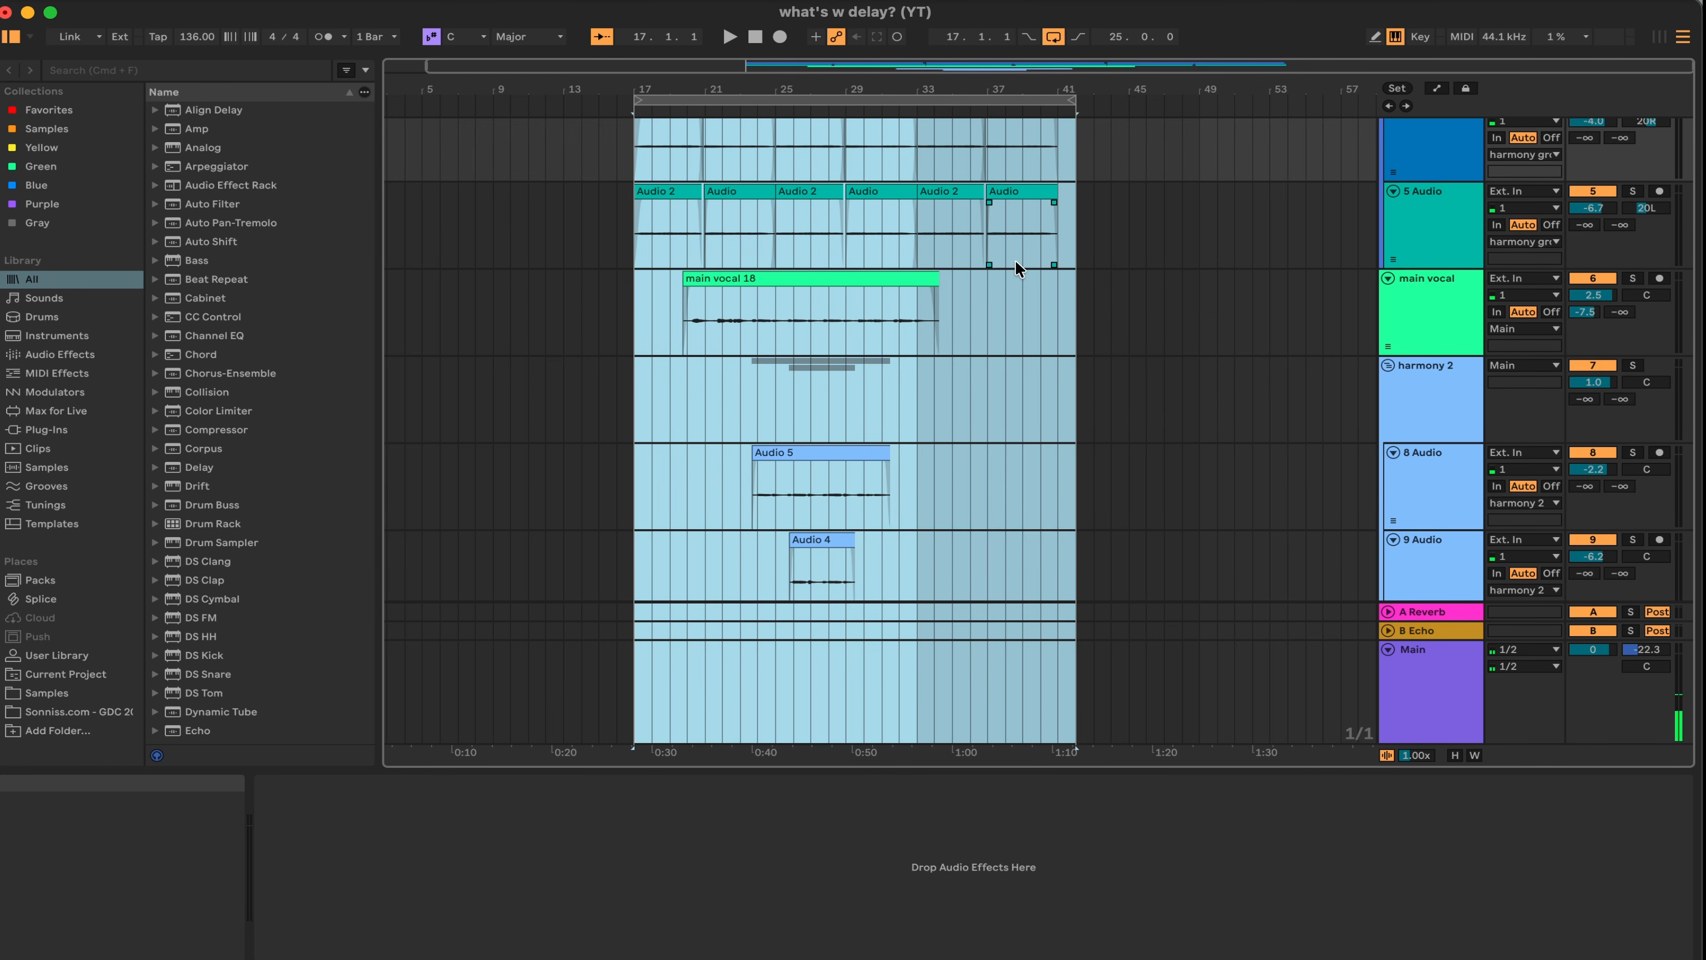
scroll(1016, 260, "up", 5)
scroll(999, 282, "down", 2)
left_click(1004, 95)
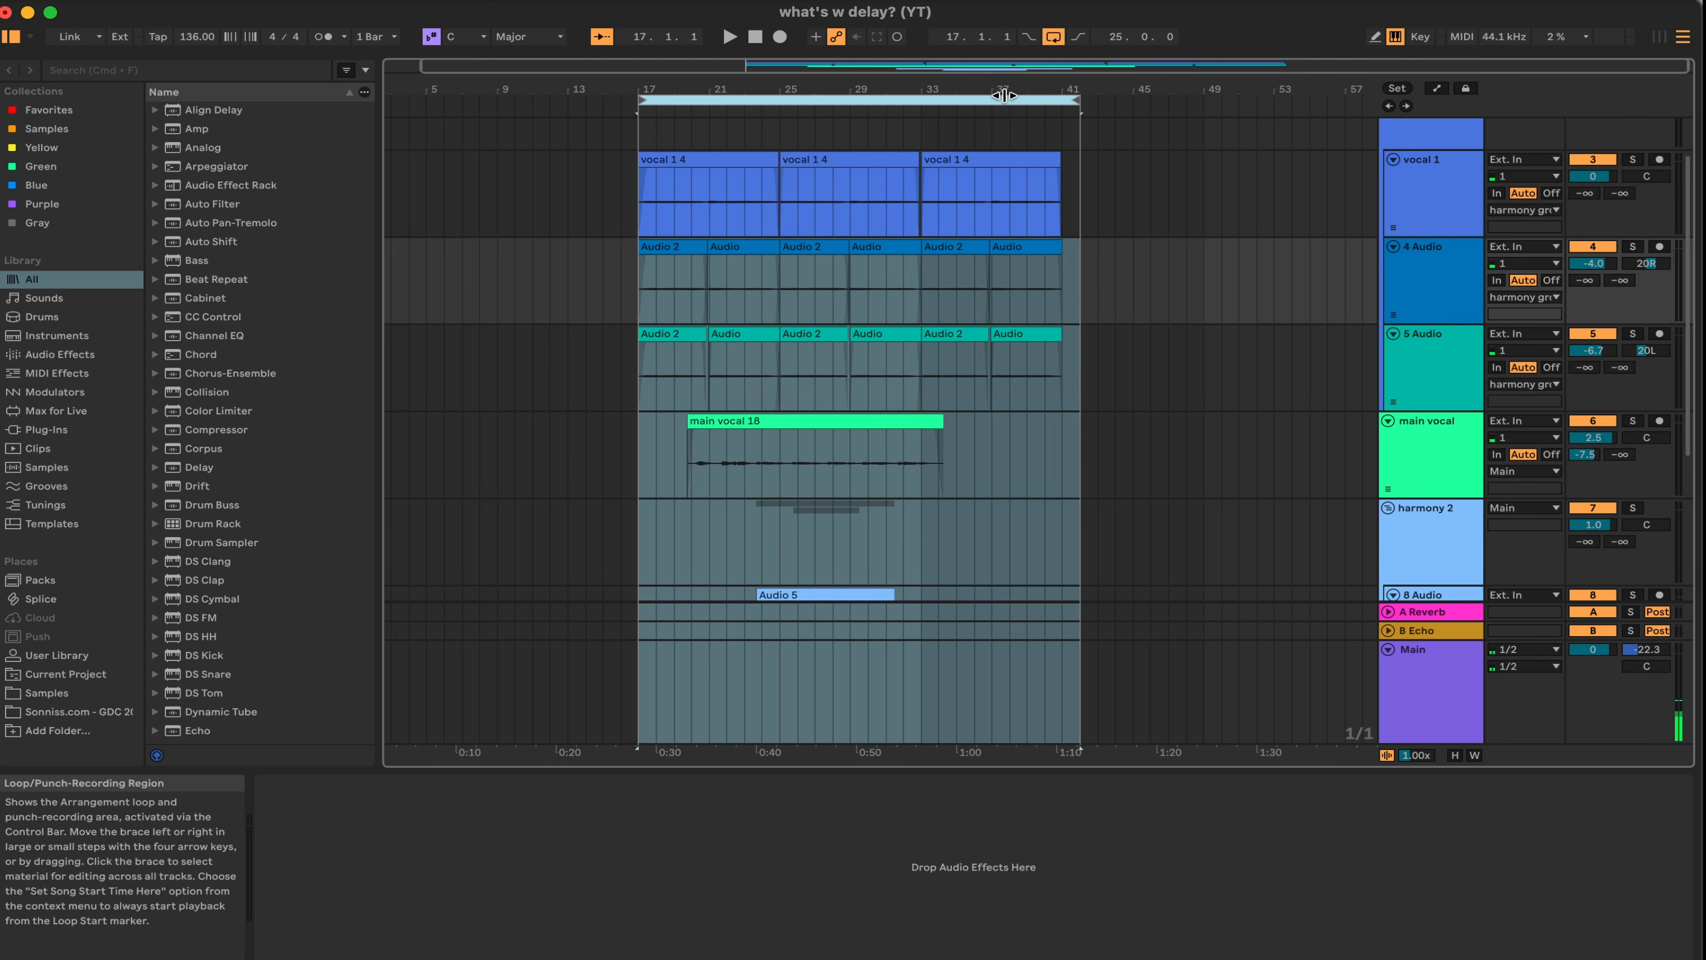
scroll(799, 381, "down", 3)
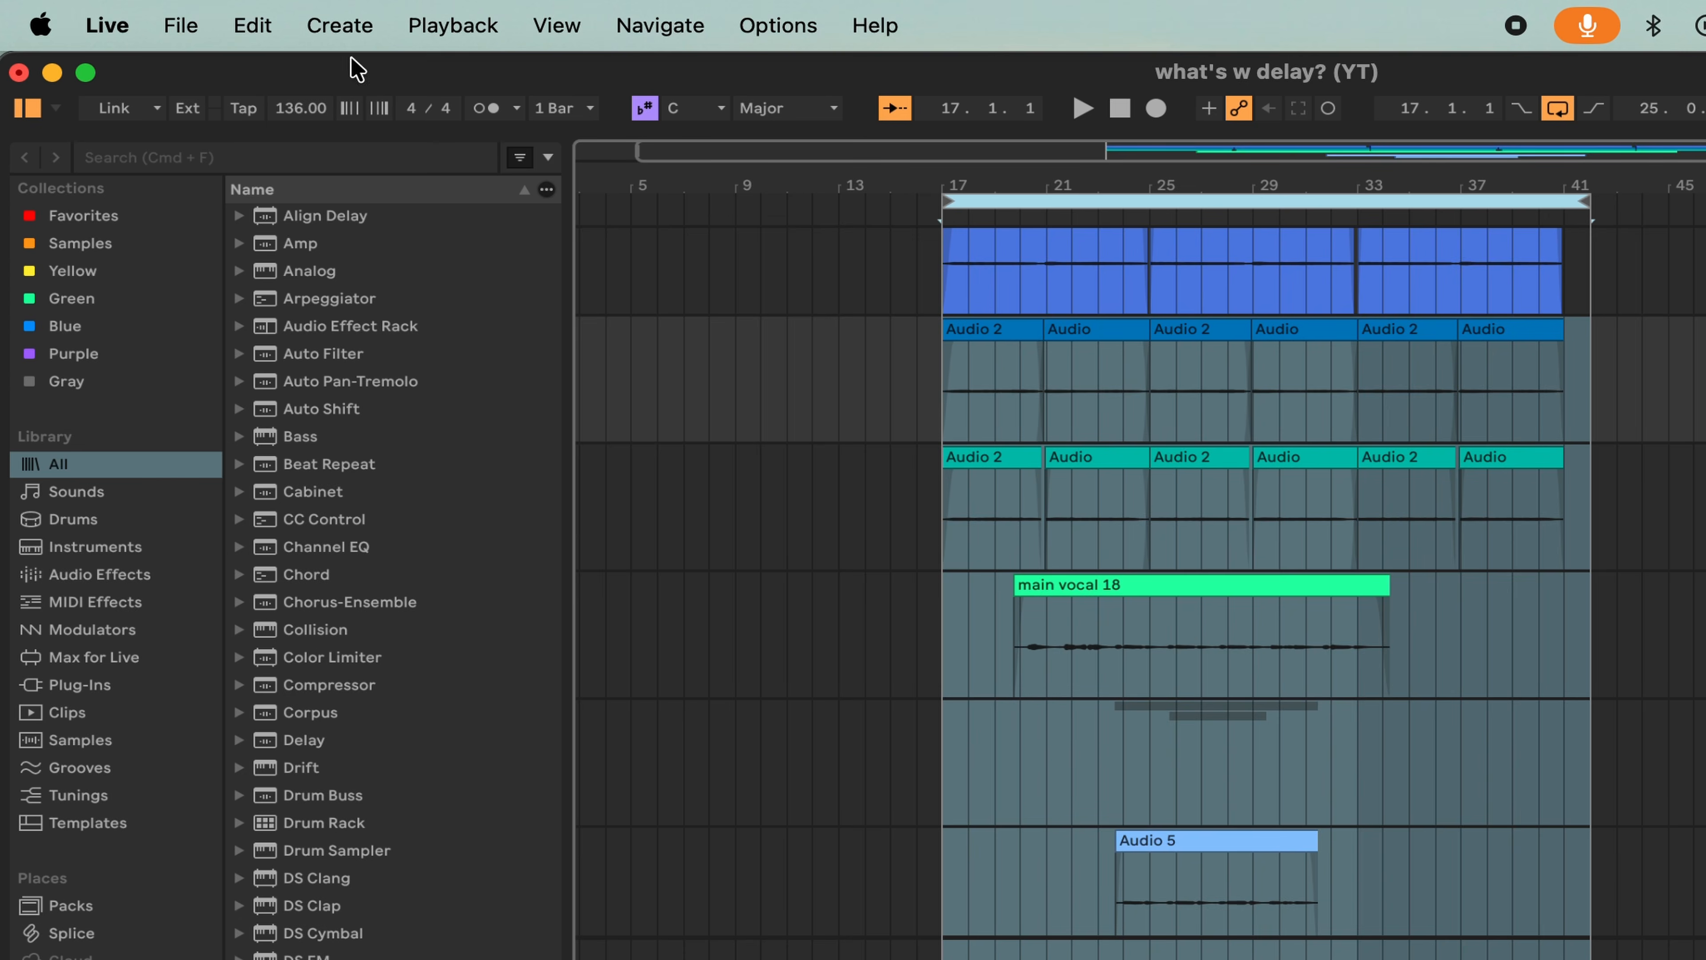
Step: Export the looped section's Main output as a 24-bit WAV file at 48000 Hz without dither
left_click(179, 27)
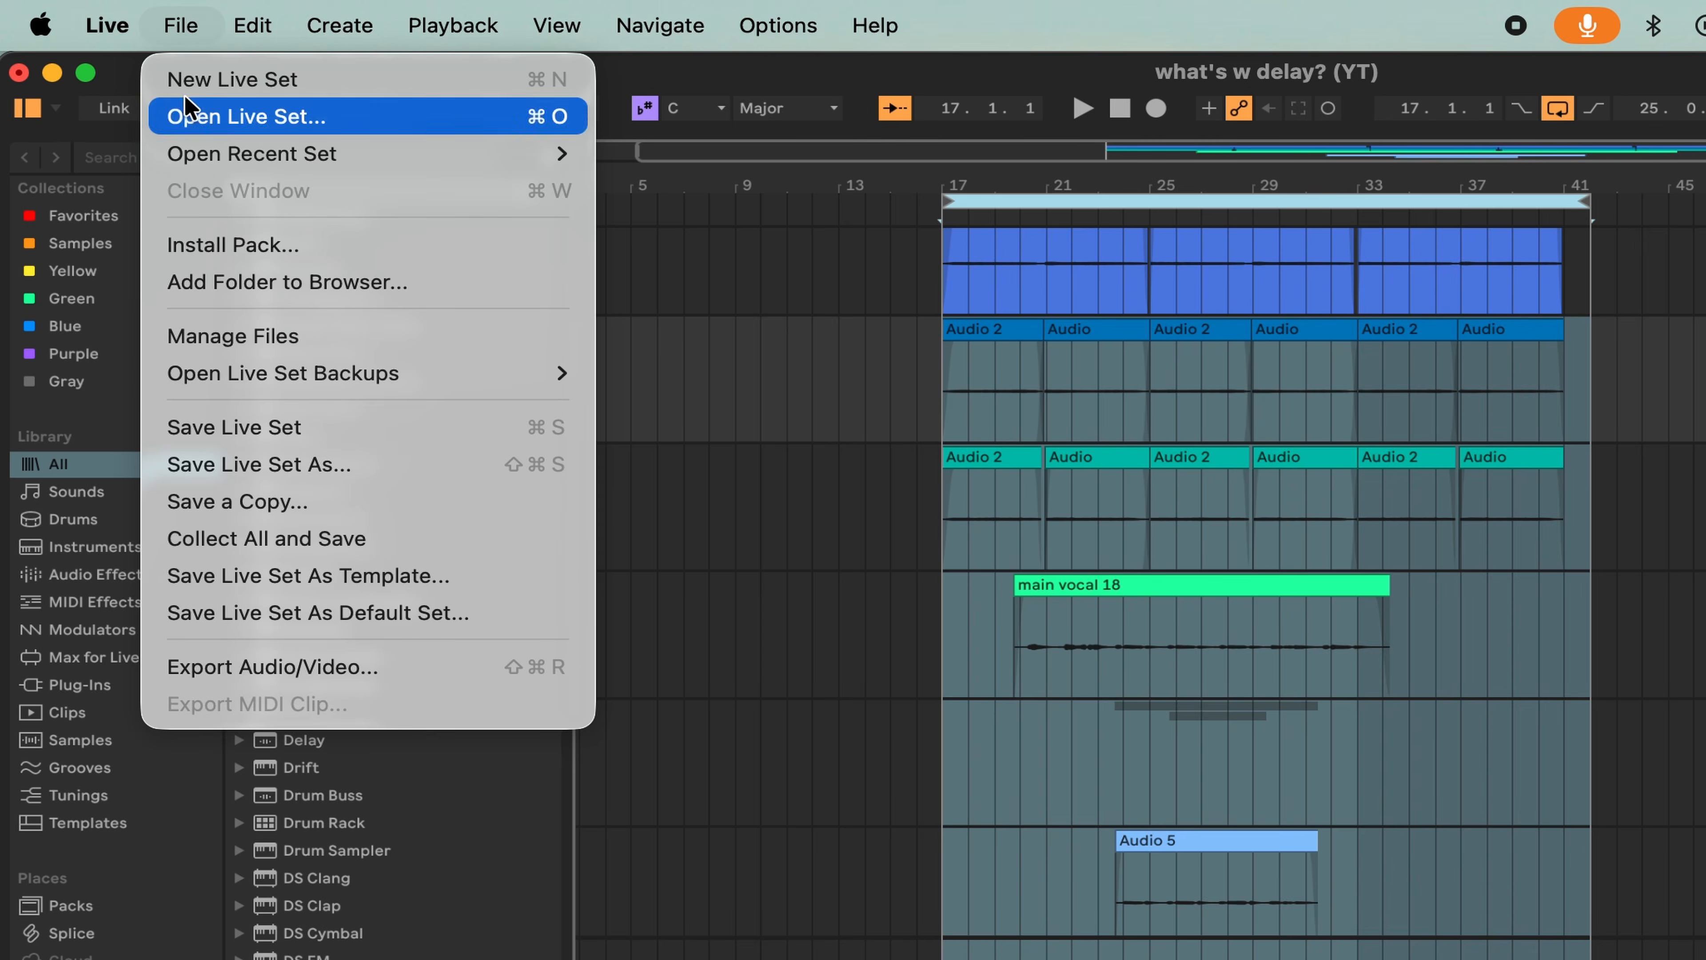
left_click(340, 671)
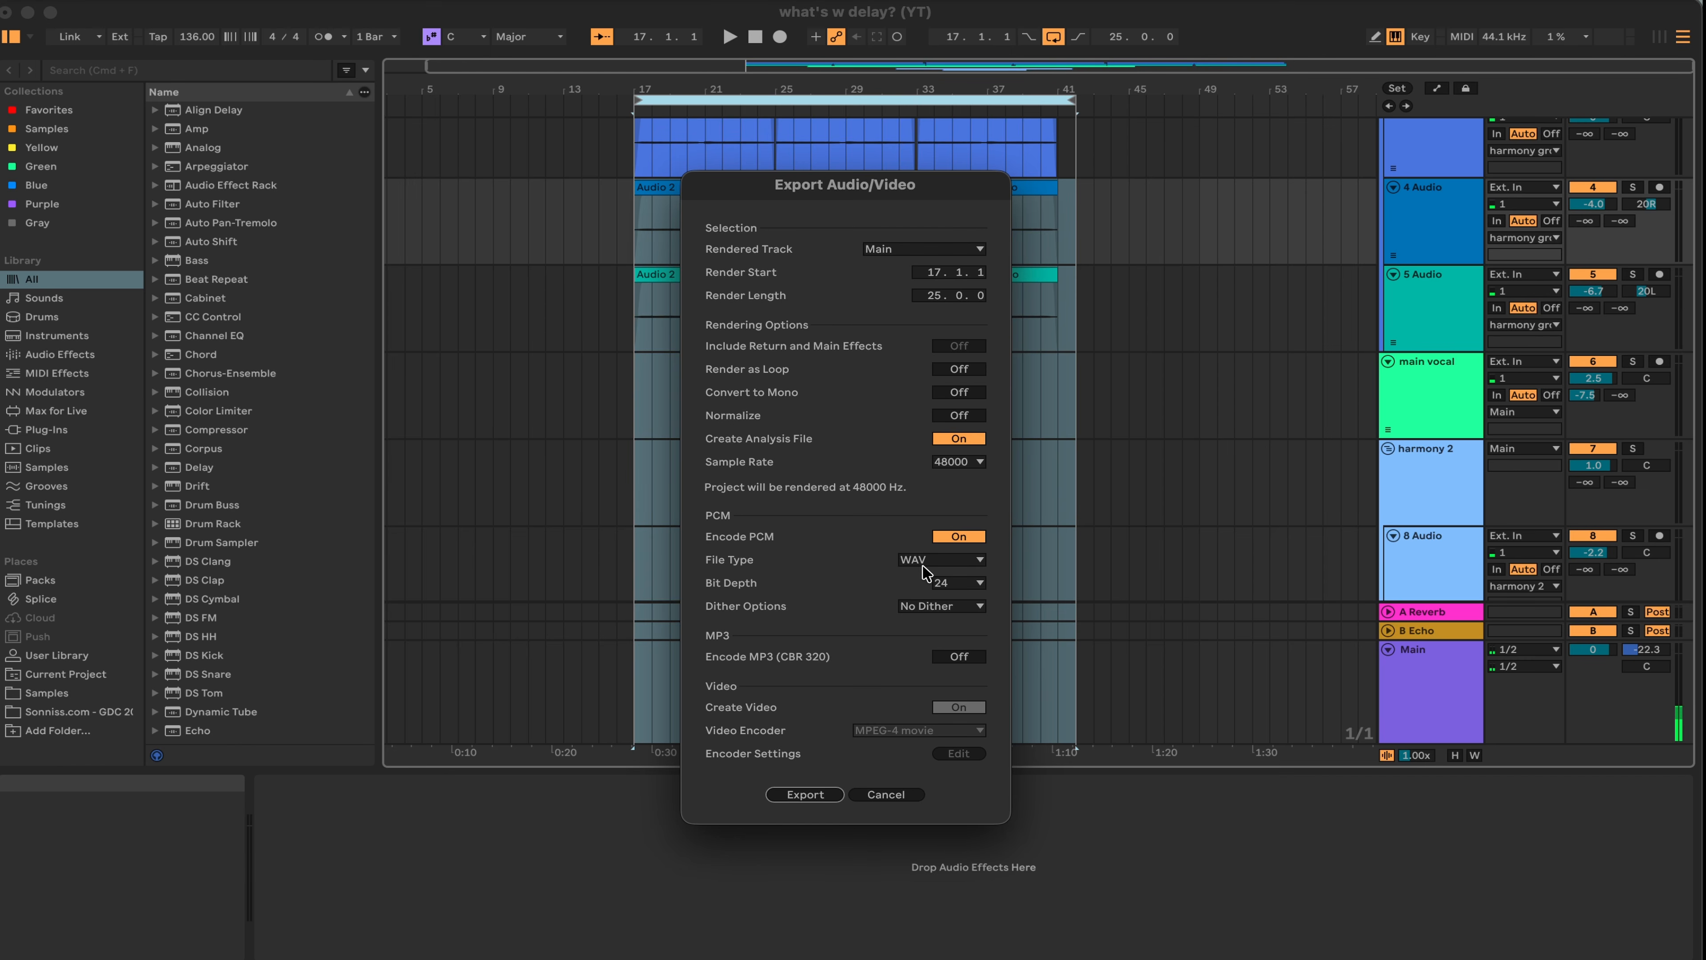
left_click(966, 587)
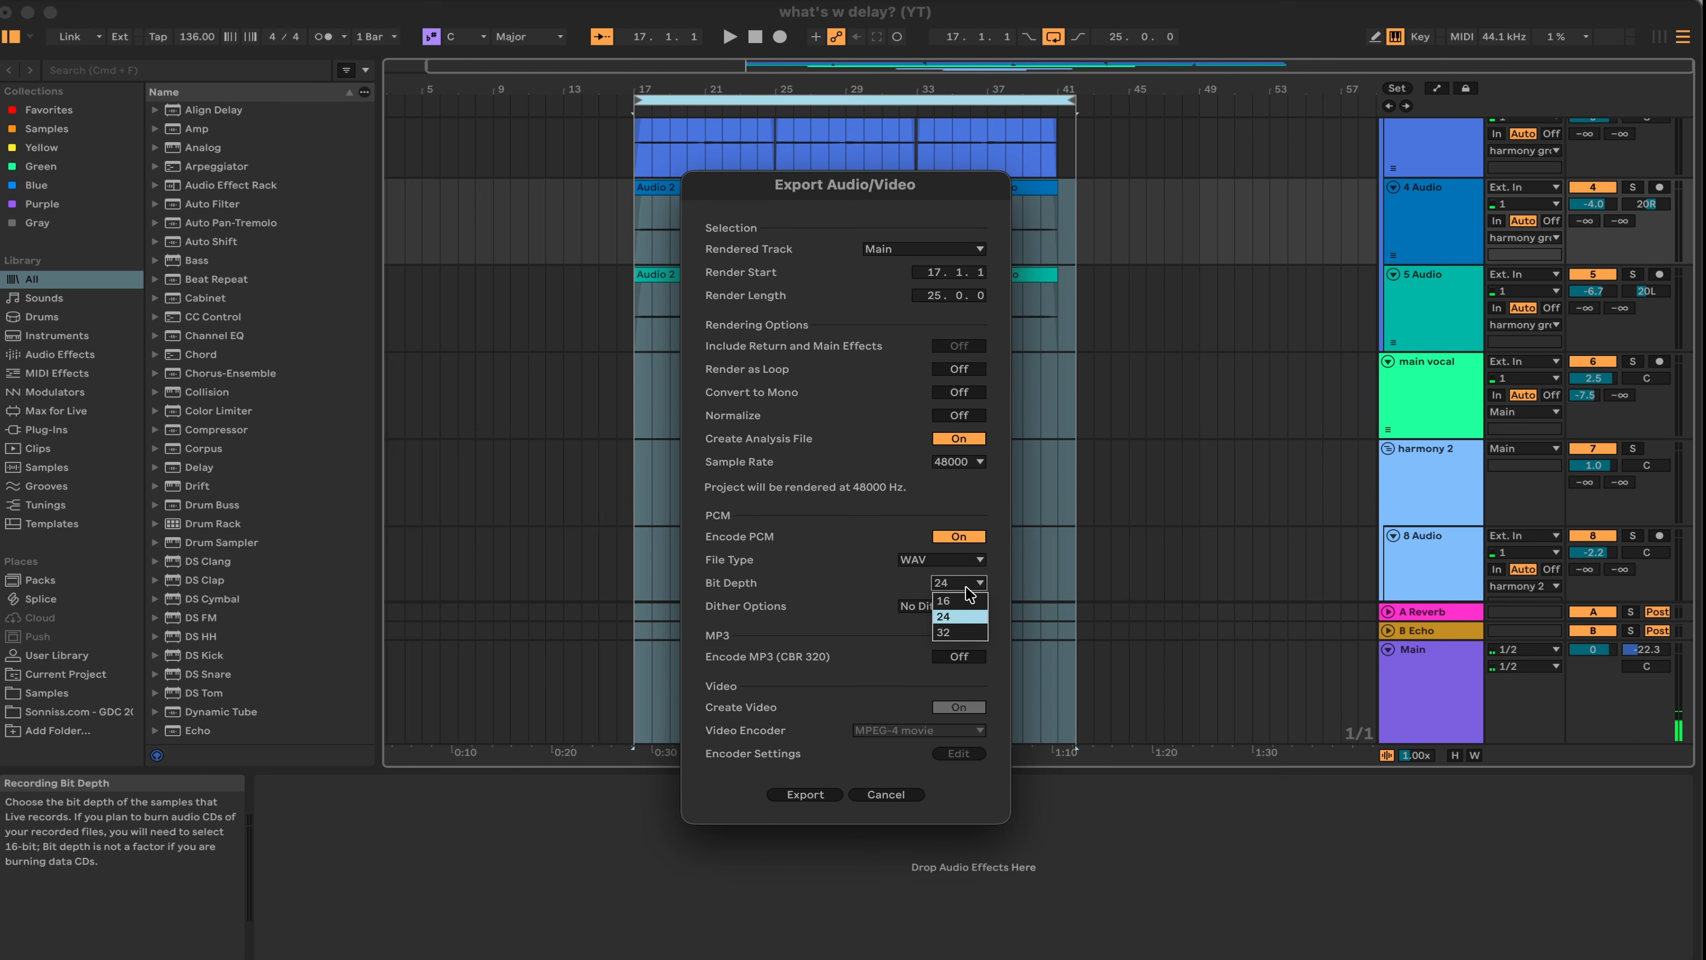
left_click(966, 587)
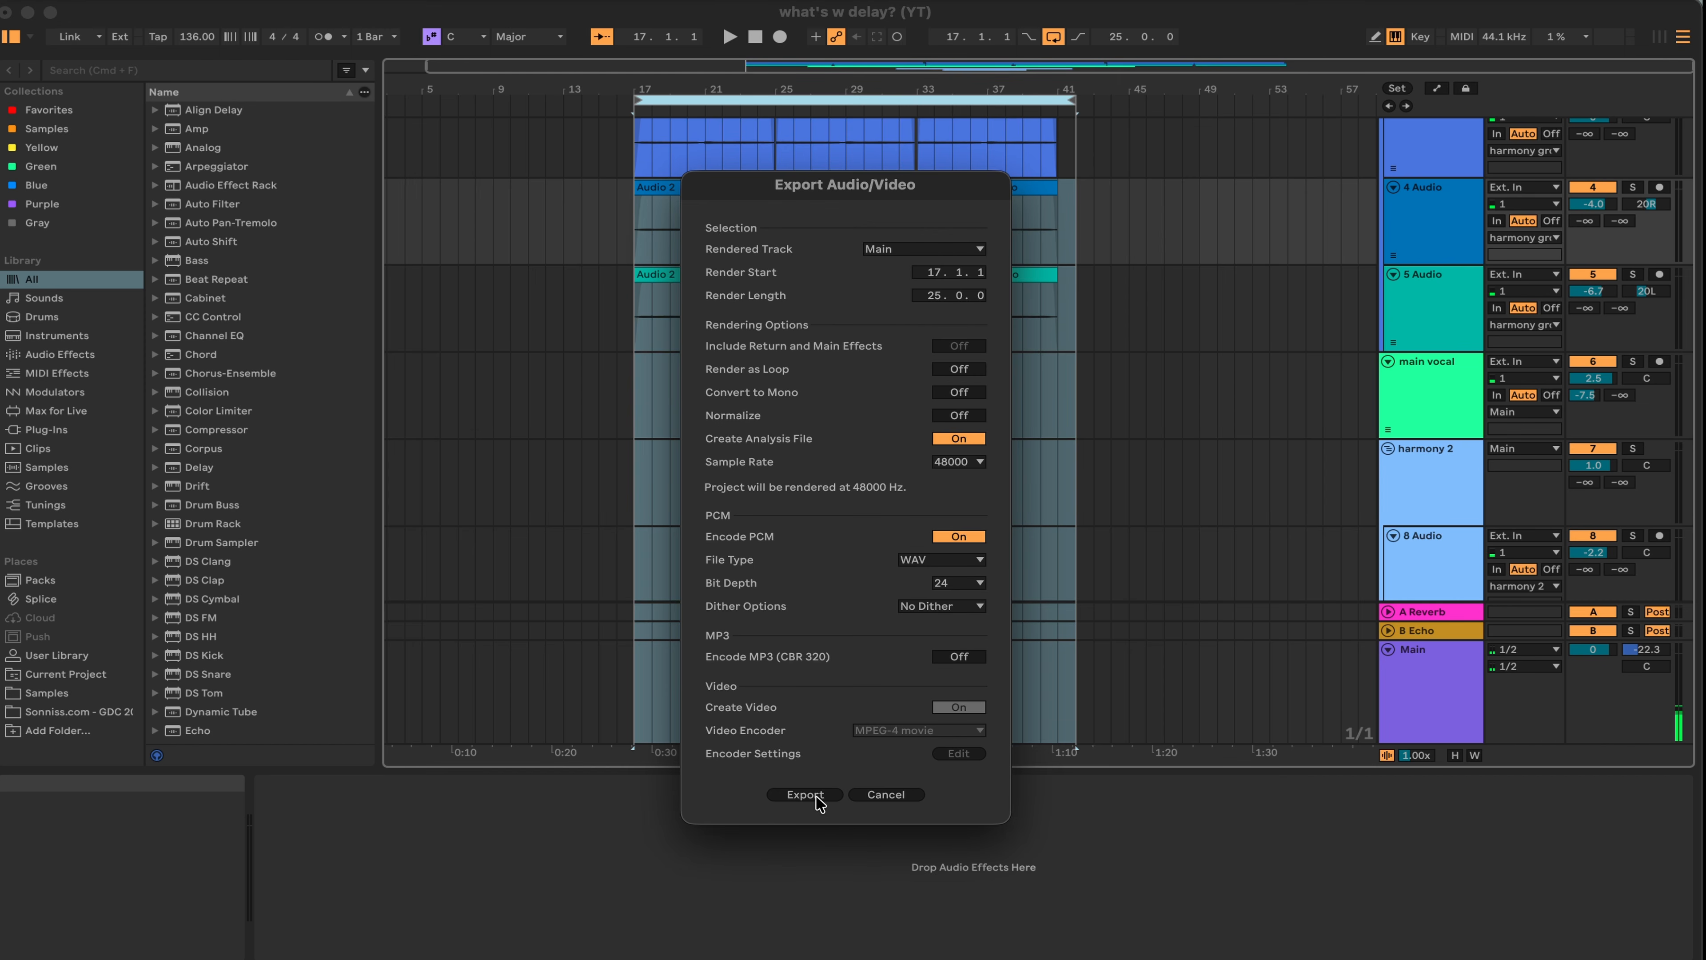
left_click(809, 795)
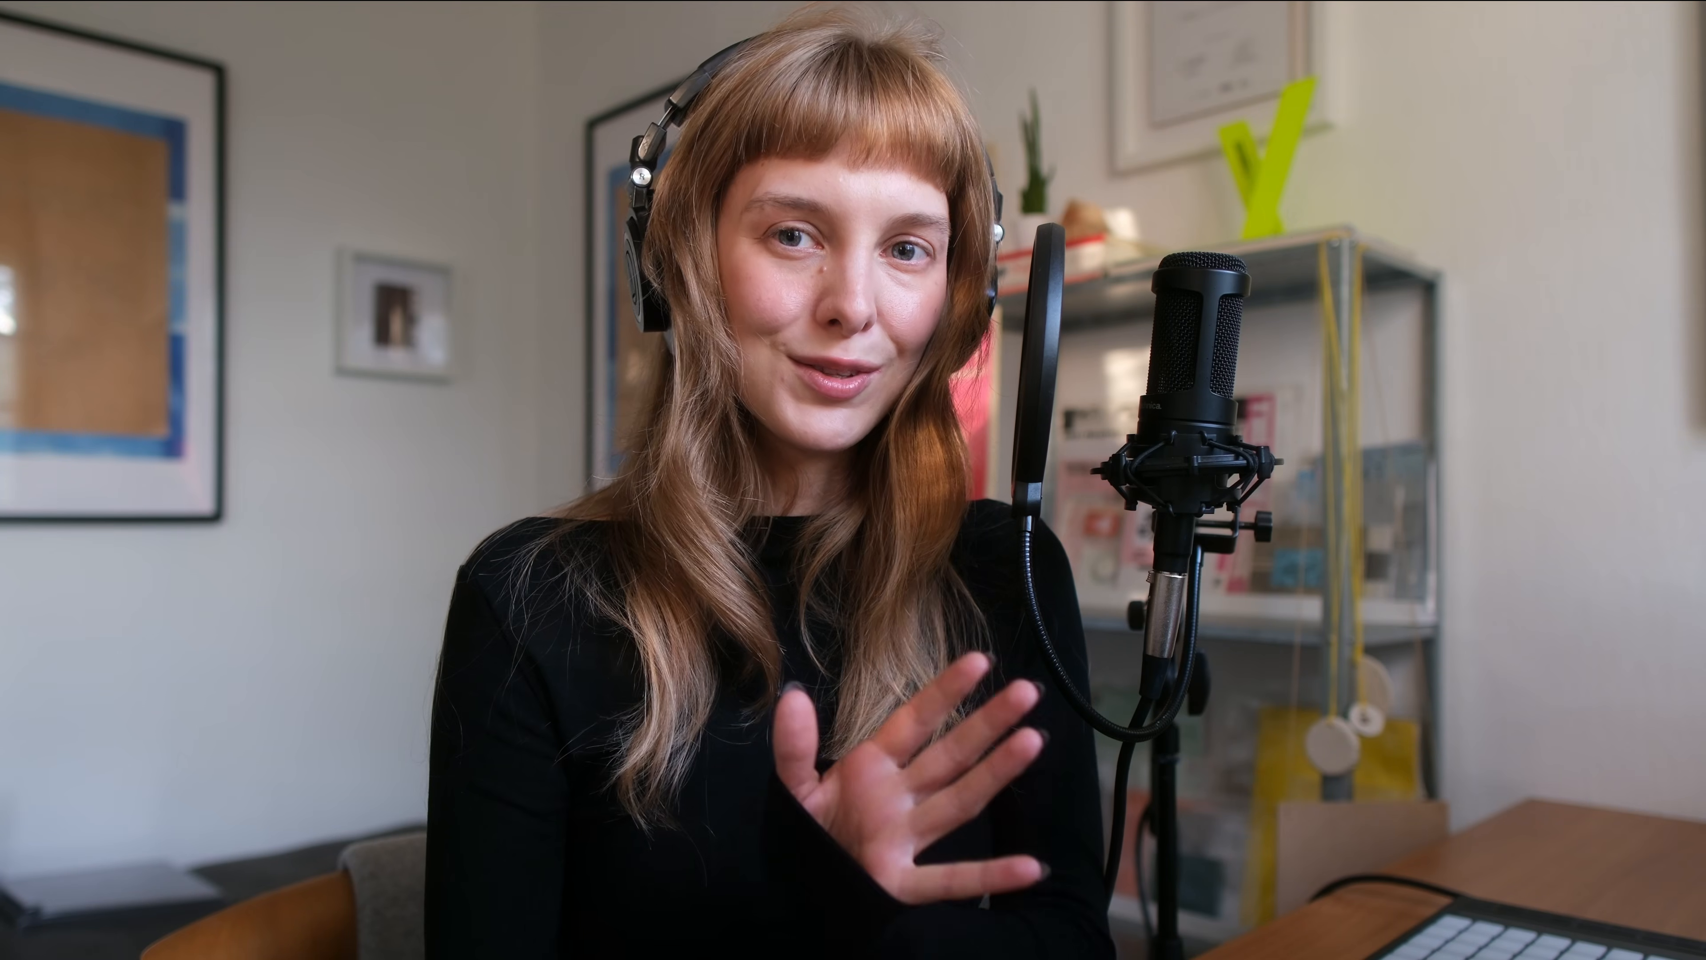